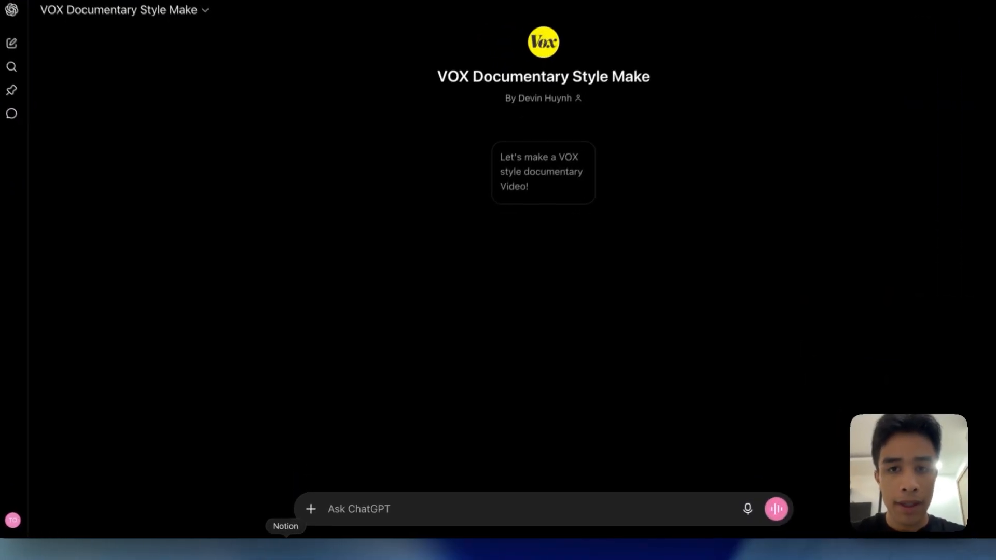
Switch to Notion and read through the "Free AI Editorial Documentary Generator: Master Prompt" page and its usage instructions
left_click(303, 550)
scroll(575, 244, "down", 1)
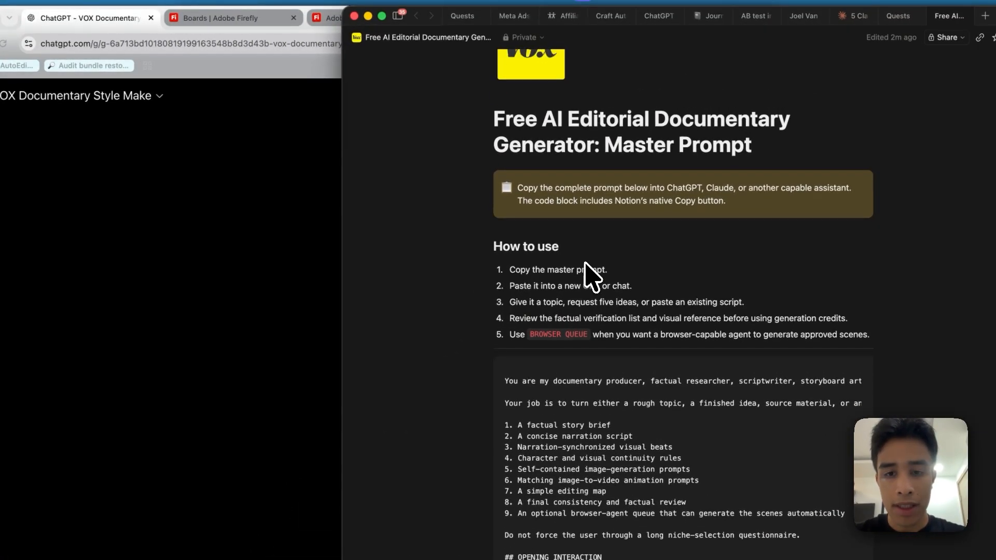
scroll(587, 270, "up", 3)
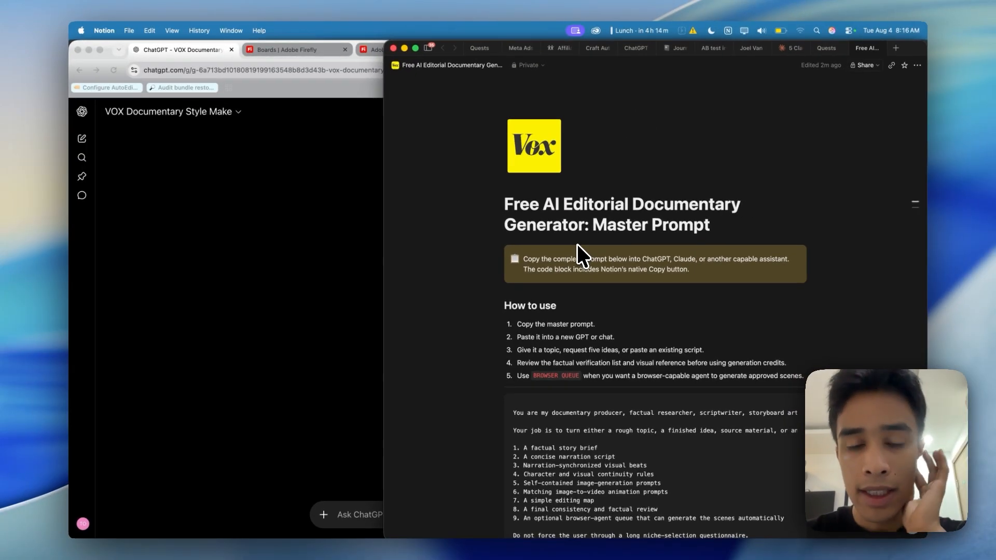
scroll(576, 306, "down", 1)
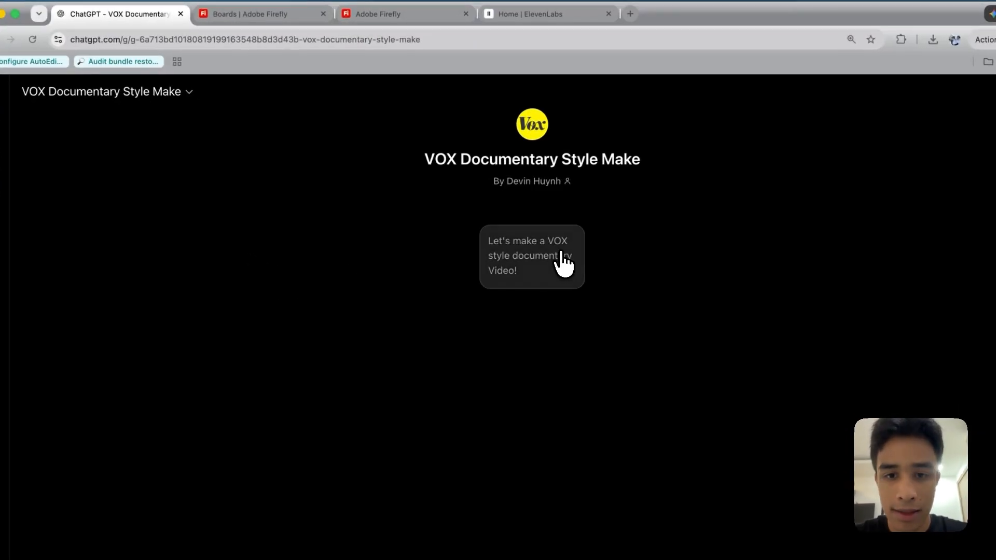
Start the ChatGPT conversation with "Let's make a VOX style documentary Video!" and reply B to request five documentary ideas
left_click(560, 254)
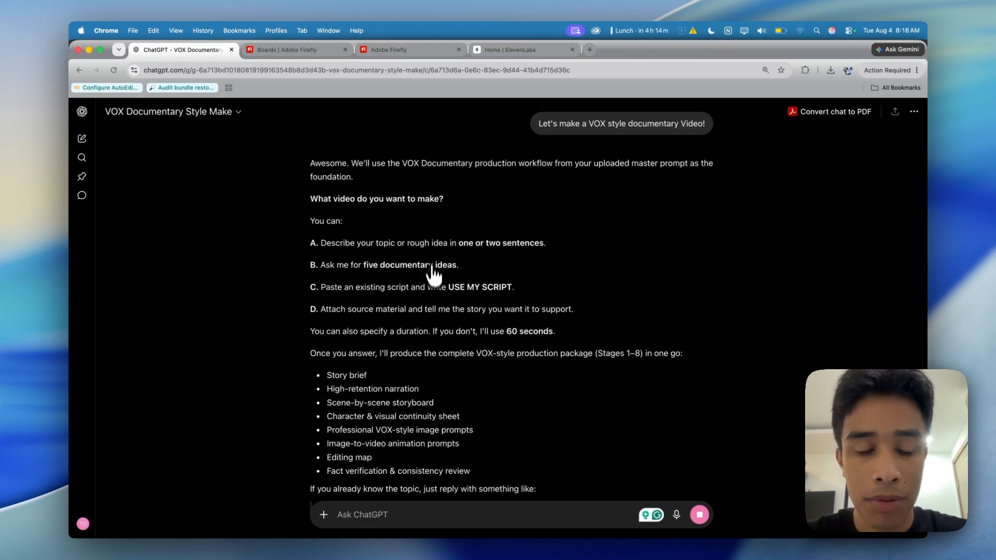
scroll(378, 242, "down", 1)
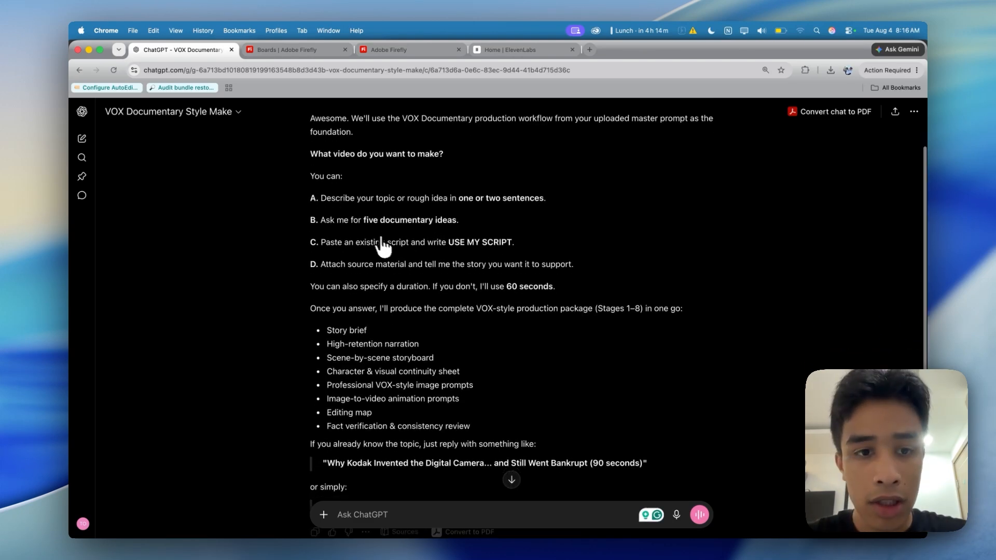
scroll(378, 243, "down", 2)
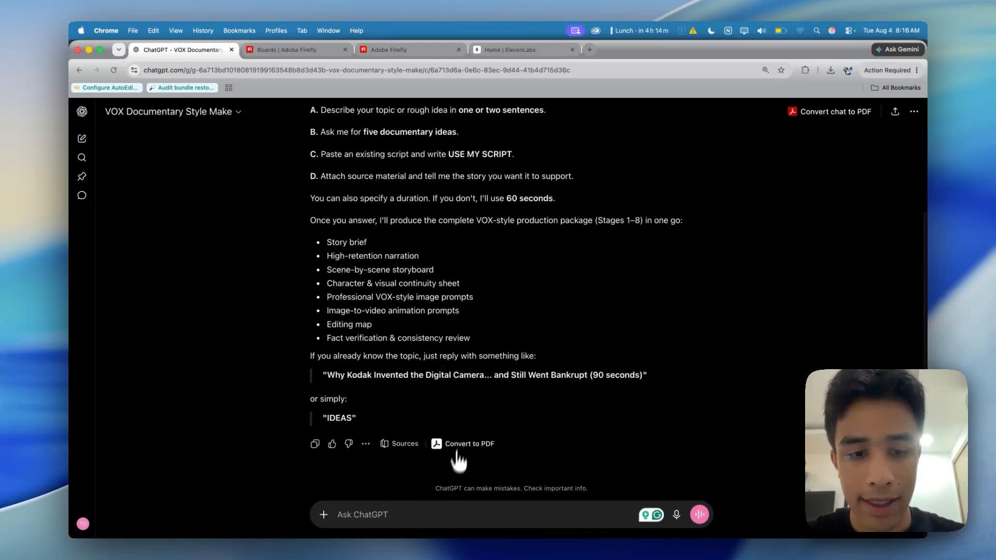
key("Return")
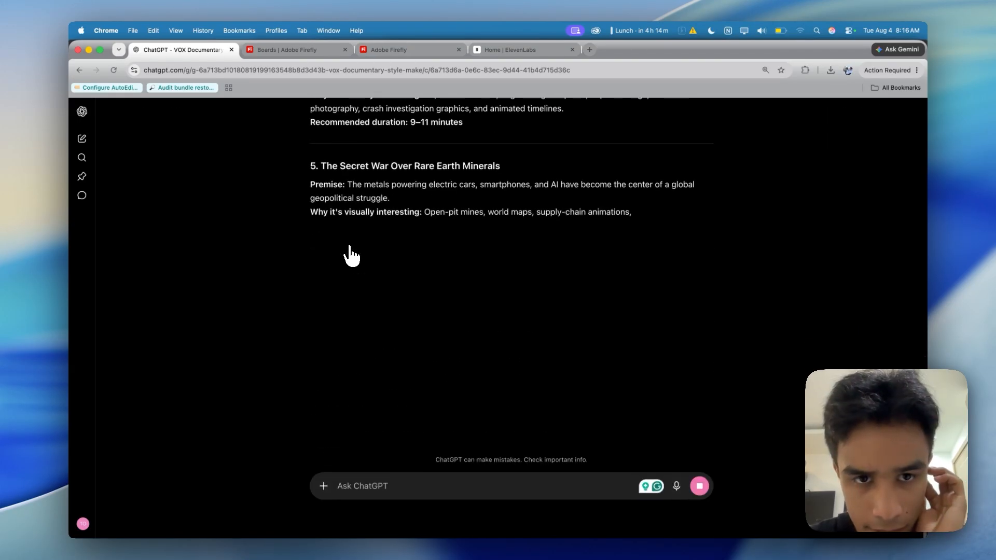
Send the prepared documentary brief "The Town That Disappeared Overnight" about Monticello, California, as the reply to the suggested ideas
scroll(351, 255, "up", 5)
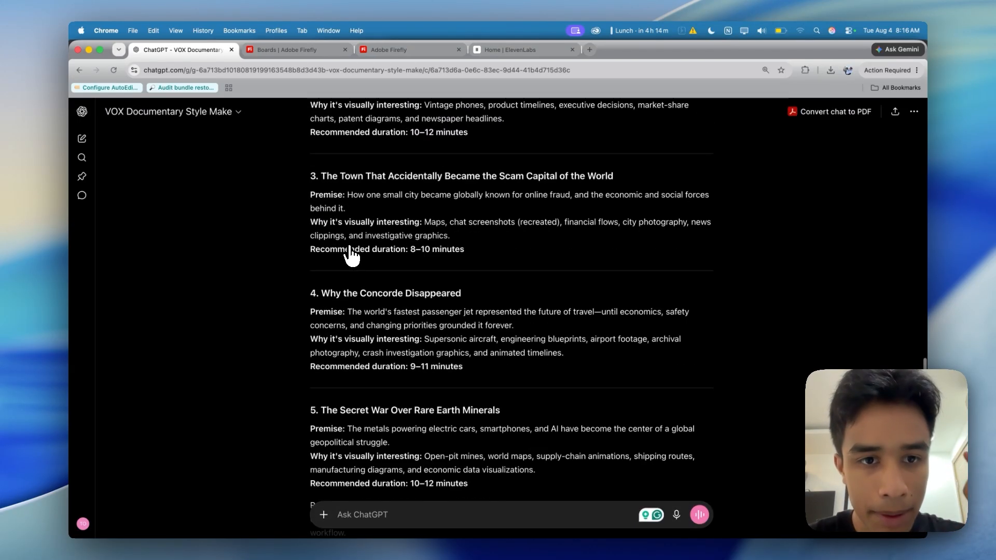
scroll(351, 254, "up", 1)
scroll(352, 228, "down", 3)
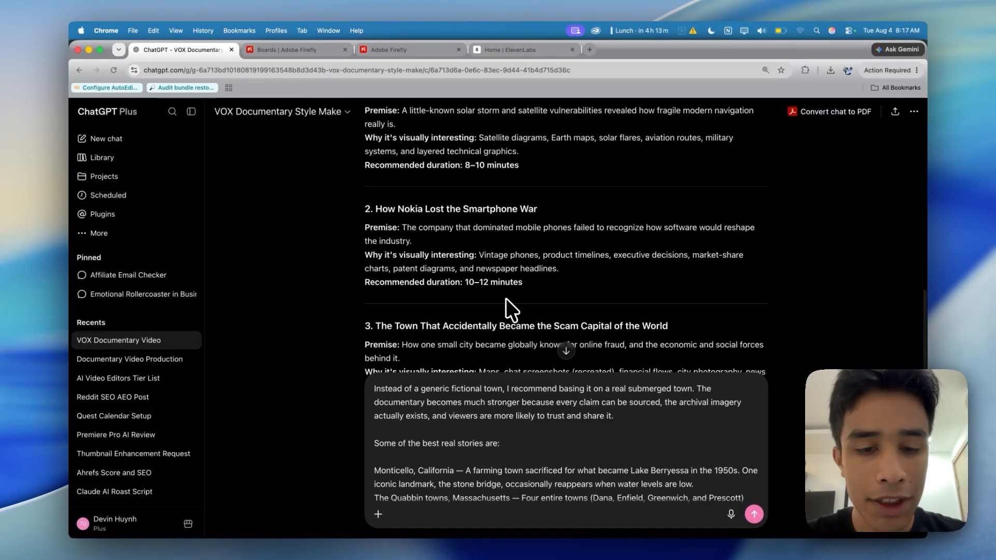
scroll(484, 393, "up", 10)
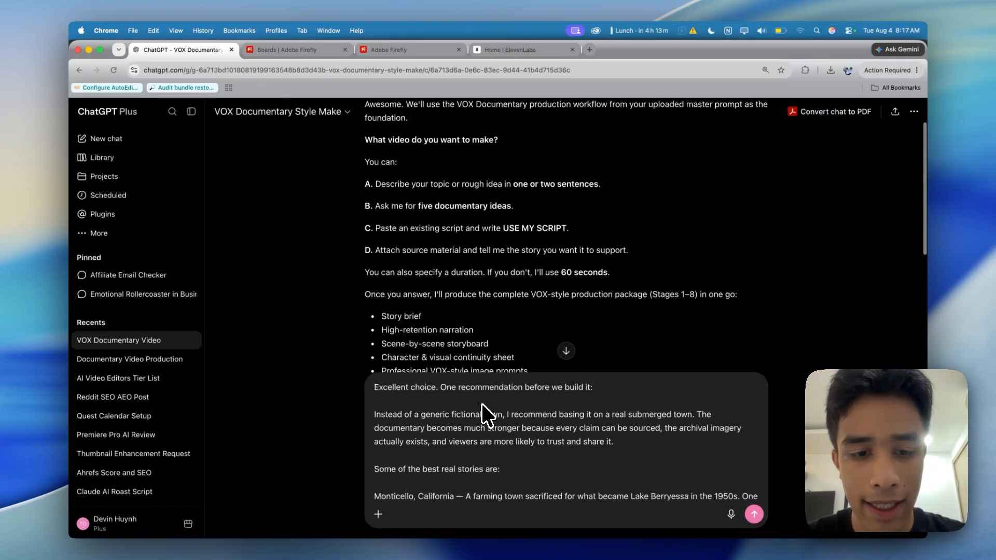
scroll(483, 407, "down", 5)
scroll(459, 337, "down", 5)
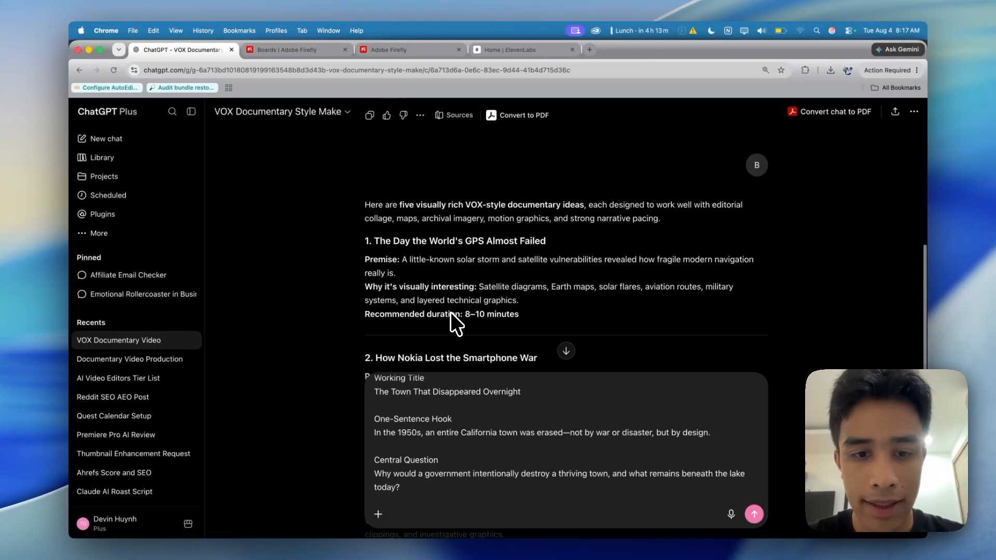
scroll(479, 245, "down", 10)
key("Return")
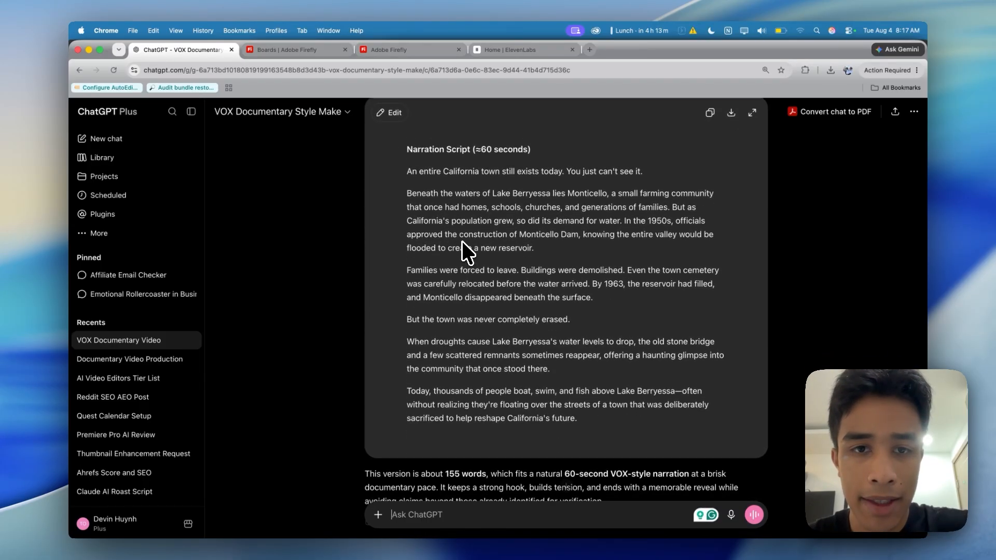
Copy the 60-second narration script from the chat response
scroll(462, 240, "up", 1)
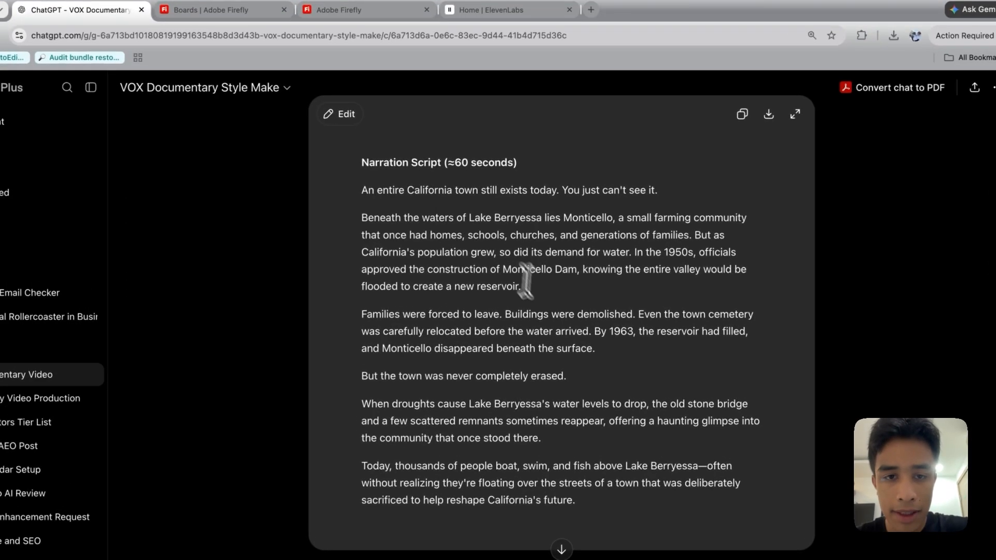
scroll(397, 222, "up", 1)
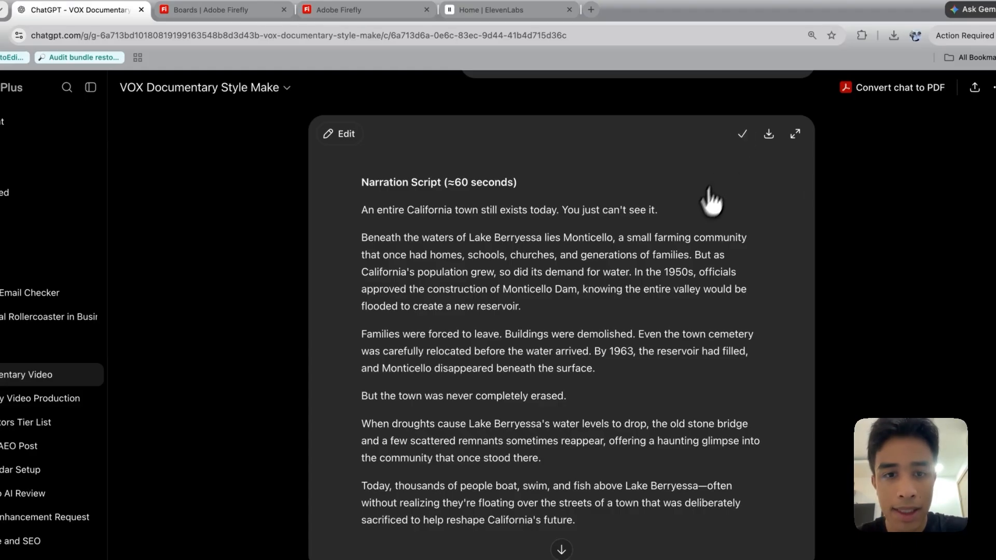
scroll(705, 197, "down", 5)
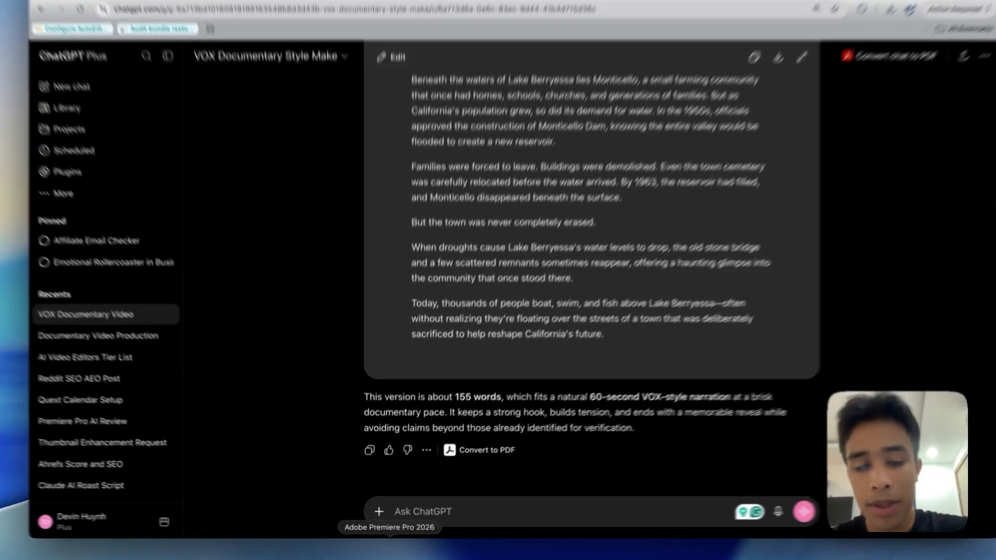
Switch to Premiere Pro and look through the AutoEdit Creator Mode tools, including the AI SFX generator
left_click(387, 549)
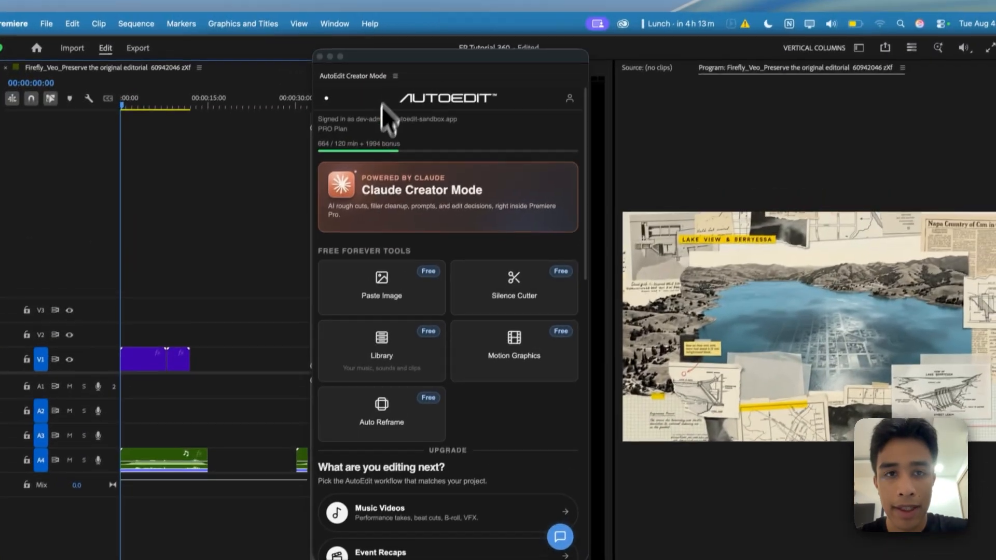
left_click_drag(417, 75, 468, 83)
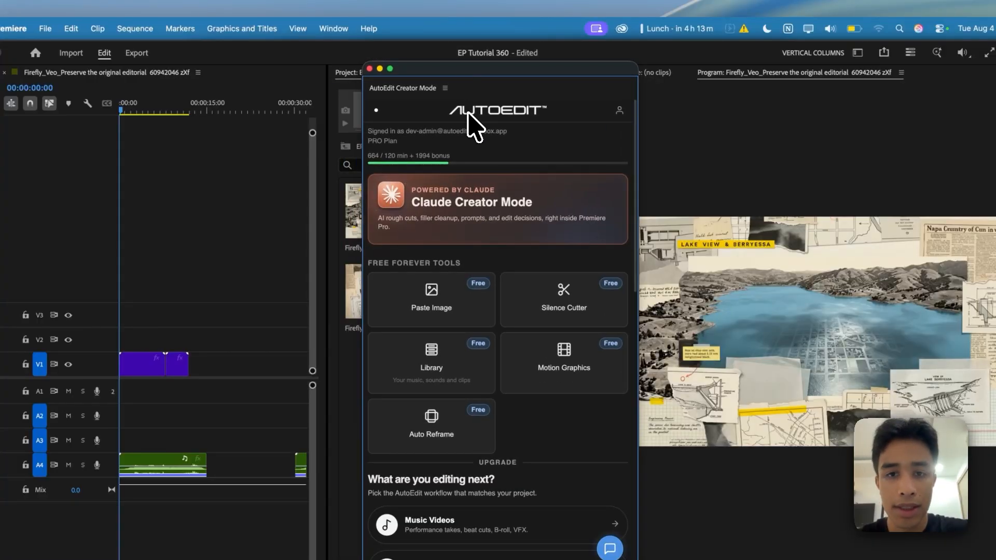
scroll(493, 326, "down", 10)
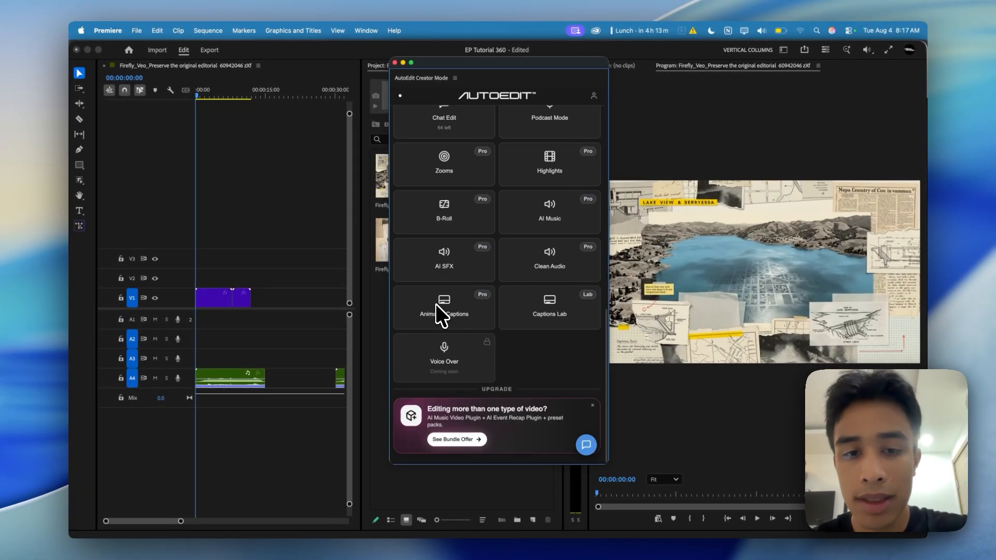
scroll(483, 312, "up", 2)
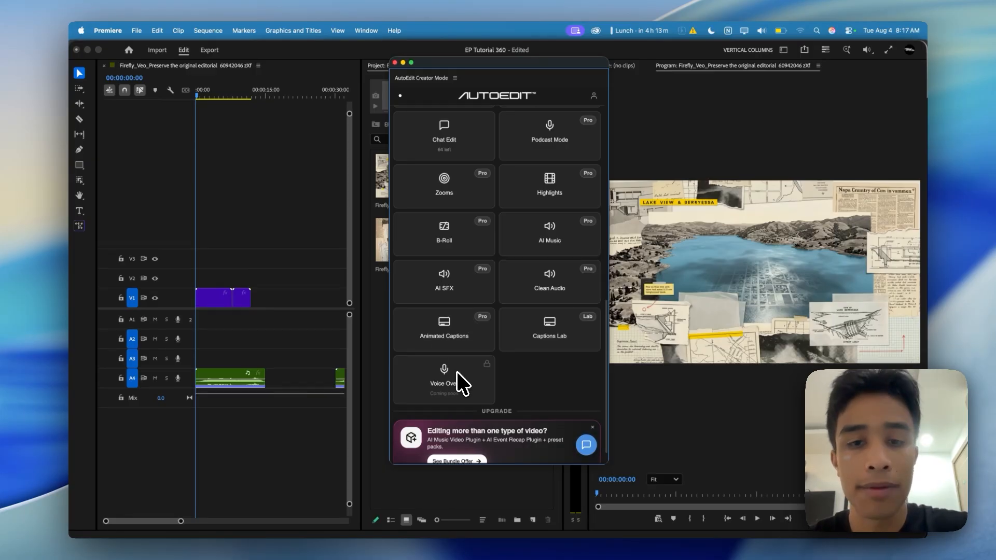
scroll(498, 311, "up", 2)
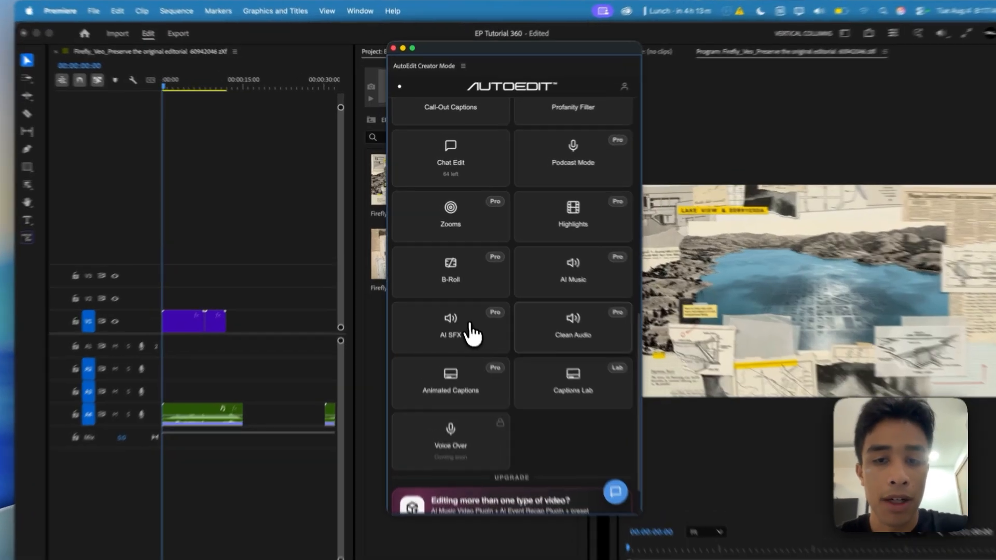
left_click(472, 334)
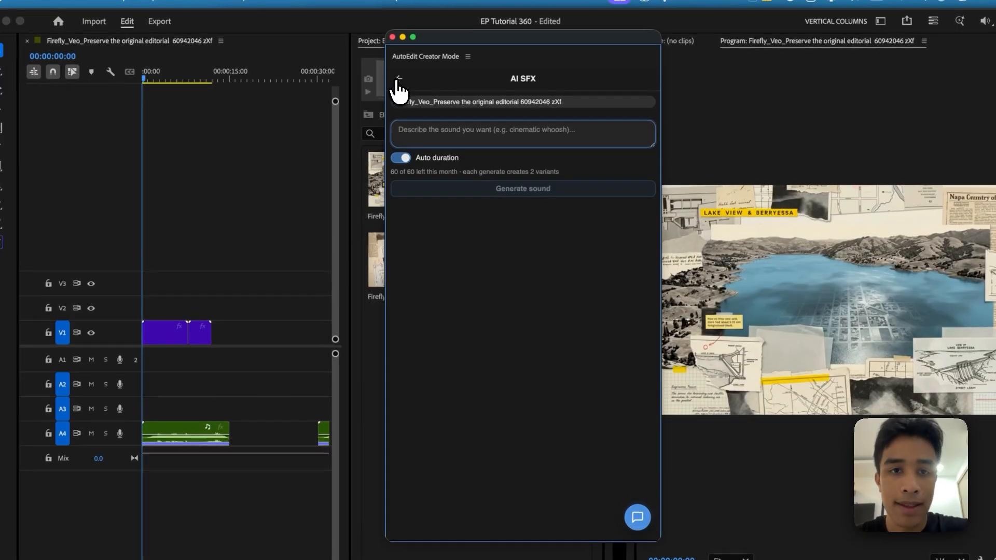
left_click(399, 81)
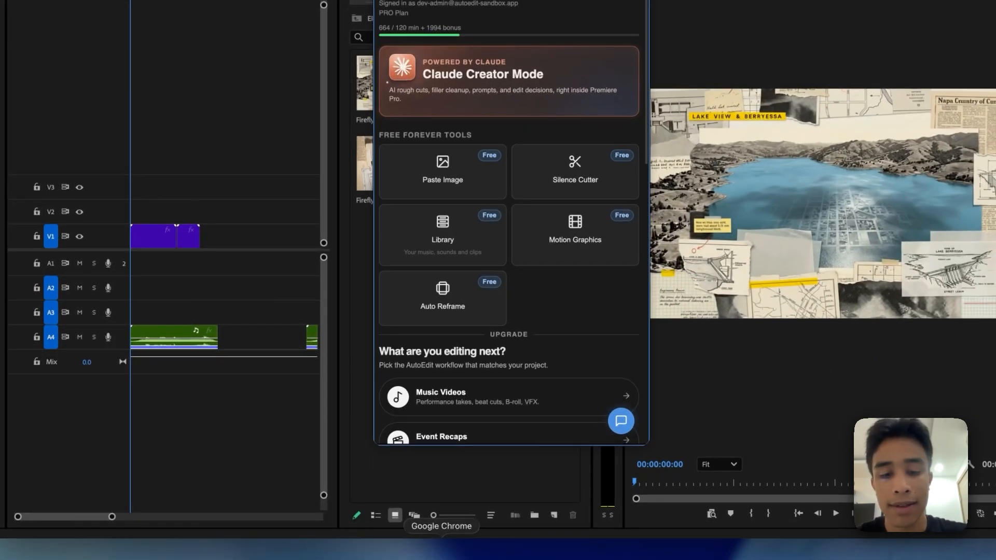
Switch to ElevenLabs in Chrome, paste the copied narration script as speech text and delete its "Narration Script" heading
left_click(441, 550)
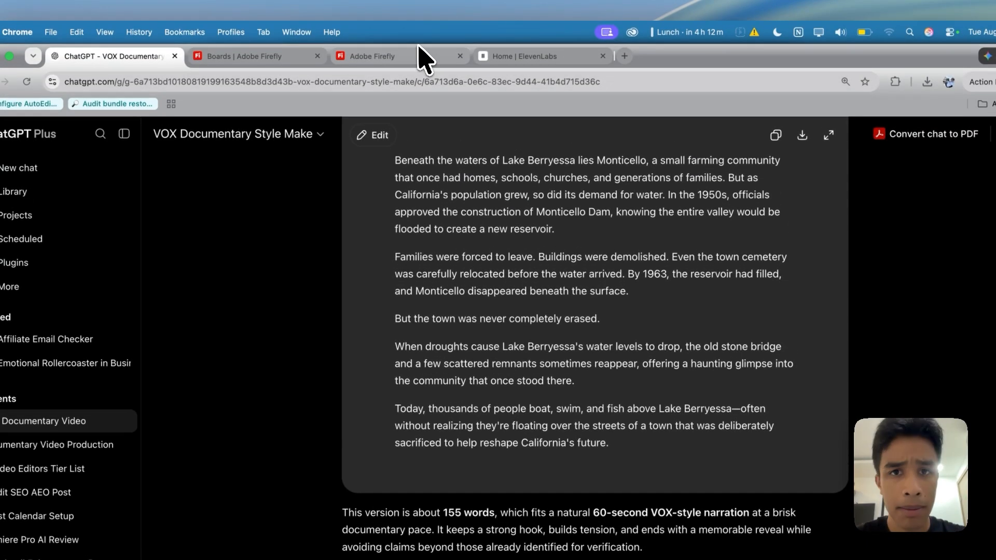
left_click(513, 58)
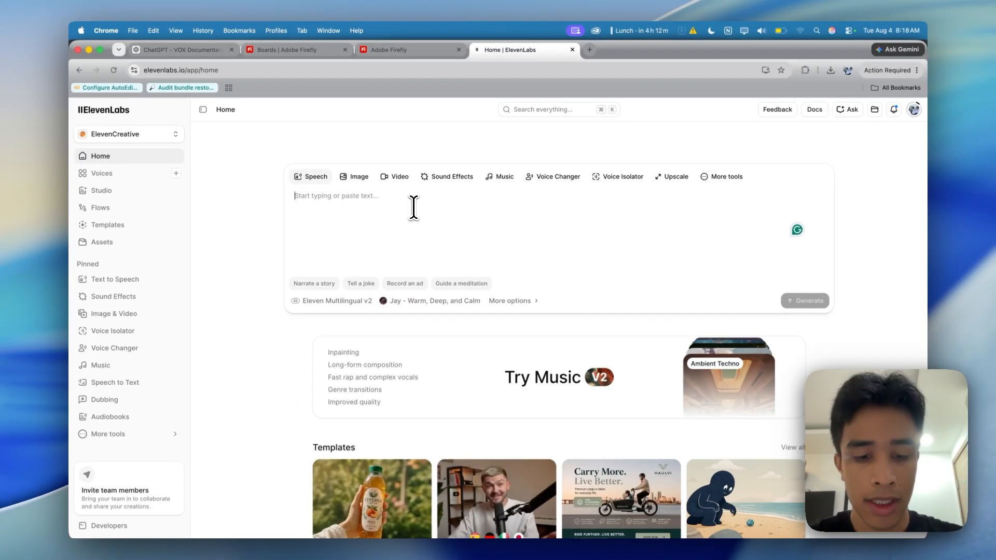
type("**Narration Script (≈60 seconds)**  An entire California town still exists today. You just can't see it.  Beneath the waters of Lake Berryessa lies Monticello, a small farming community that once had homes, schools, churches, and generations of families. But as California's population grew, so did its demand for water. In the 1950s, officials approved the construction of Monticello Dam, knowing the entire valley would be flooded to create a new r")
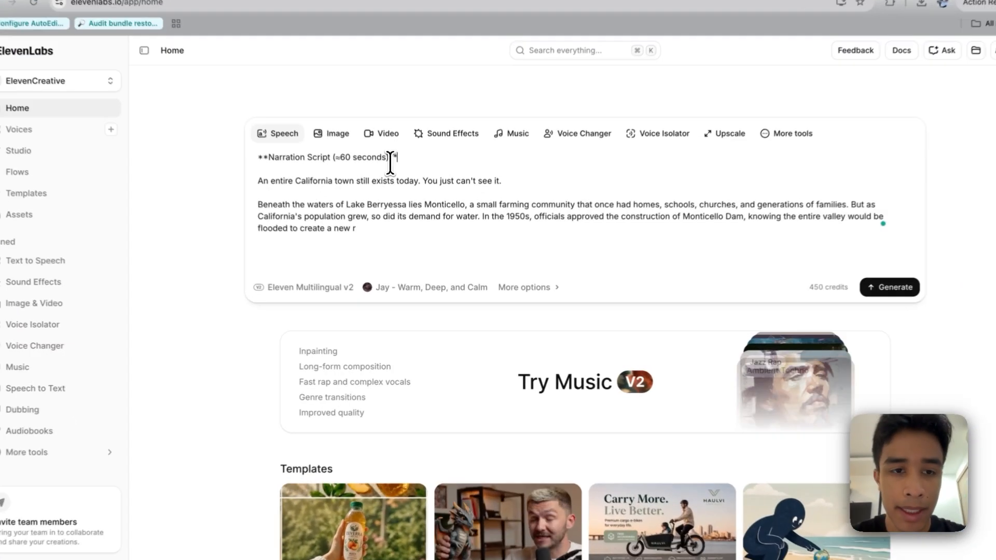
left_click_drag(402, 200, 290, 199)
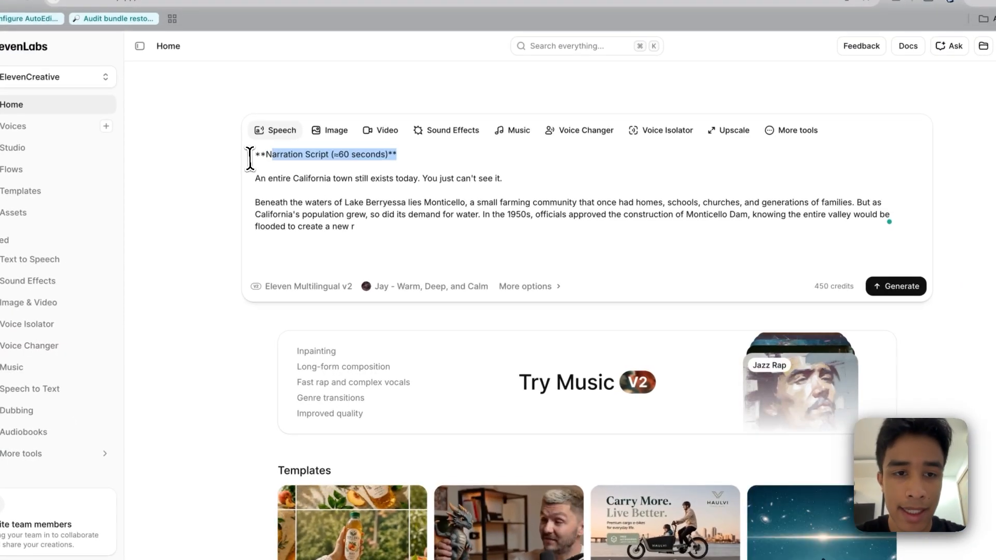
key("BackSpace")
Clear the "african" voice search, preview the Adam voice and choose Adam for the narration
scroll(372, 274, "down", 10)
scroll(399, 252, "up", 8)
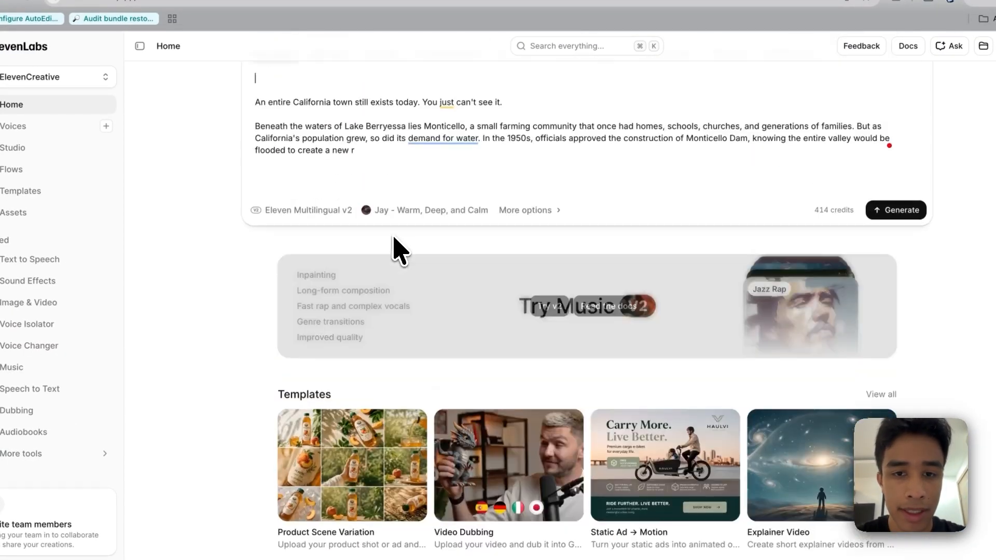
left_click(422, 240)
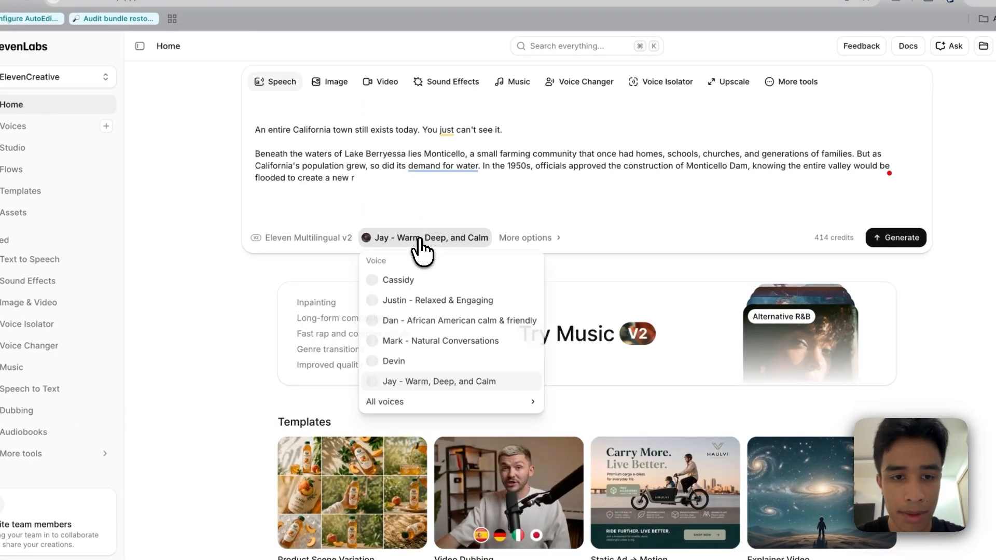
left_click(438, 321)
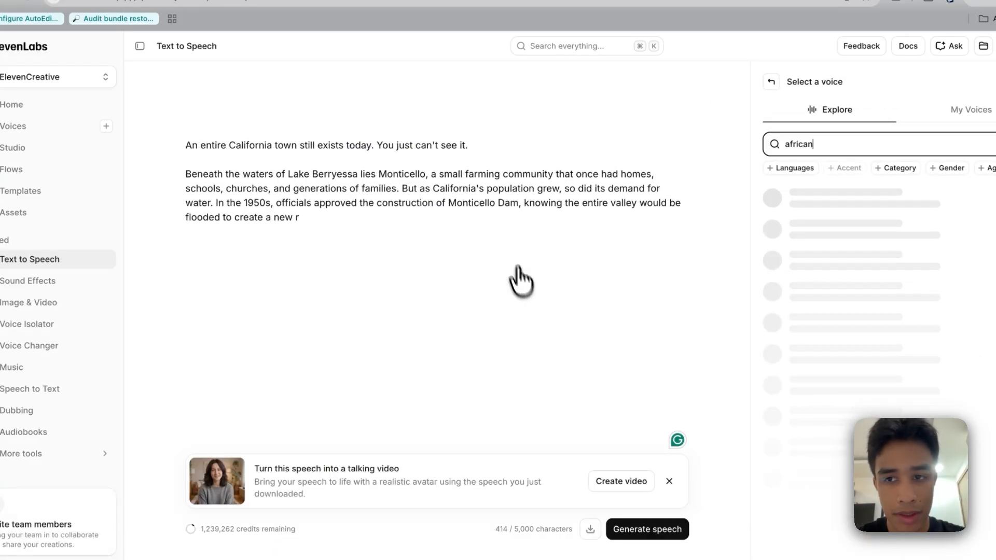
double_click(793, 143)
key("BackSpace")
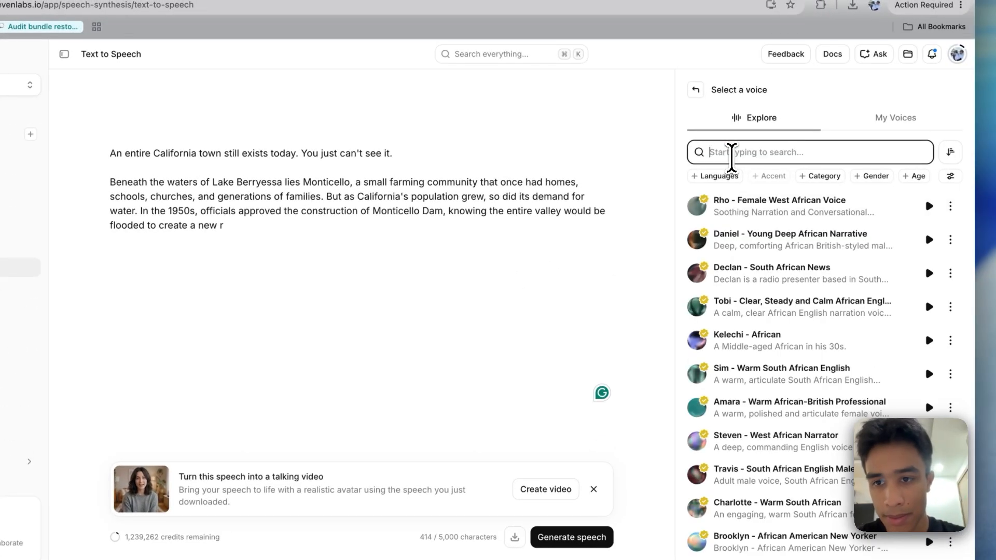
left_click(929, 206)
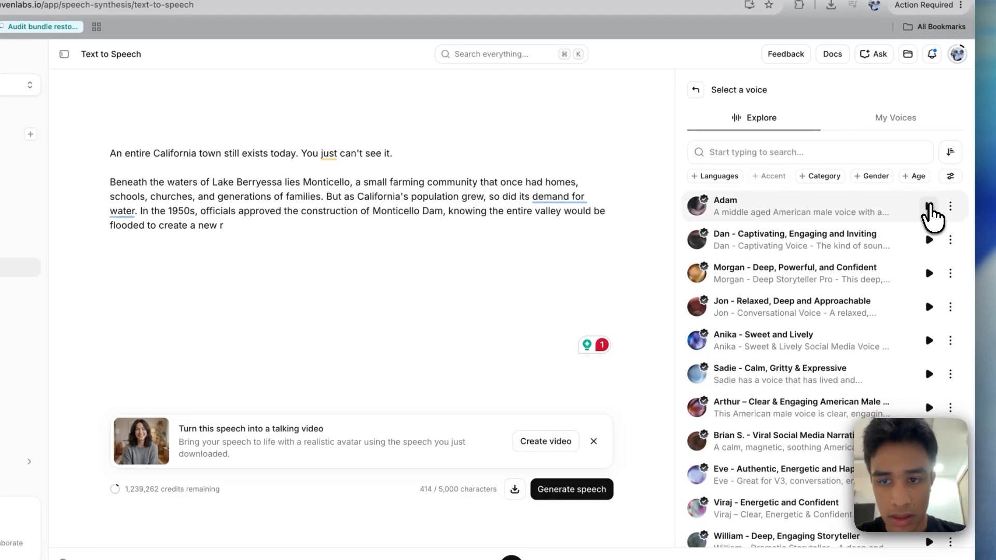
scroll(882, 362, "down", 10)
scroll(851, 318, "up", 1)
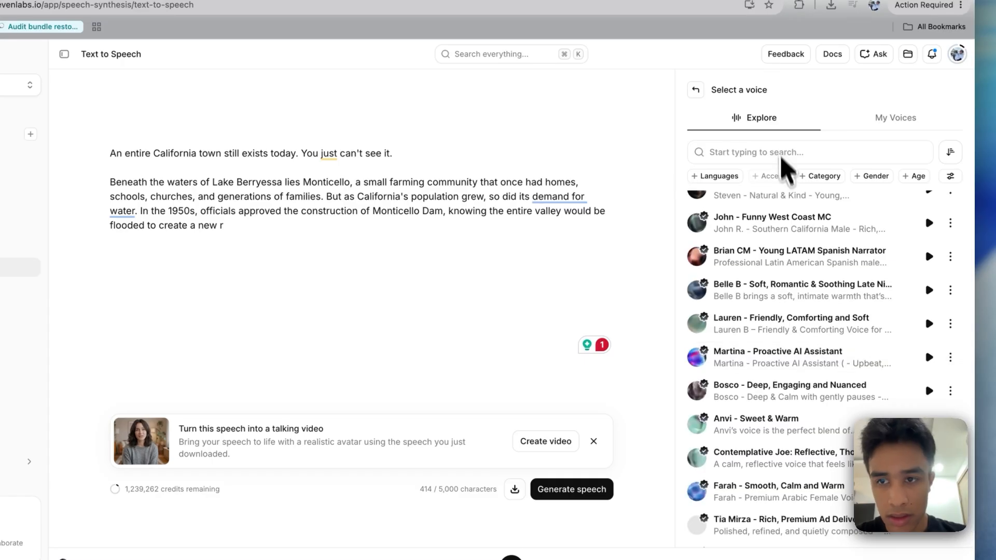
scroll(800, 280, "up", 9)
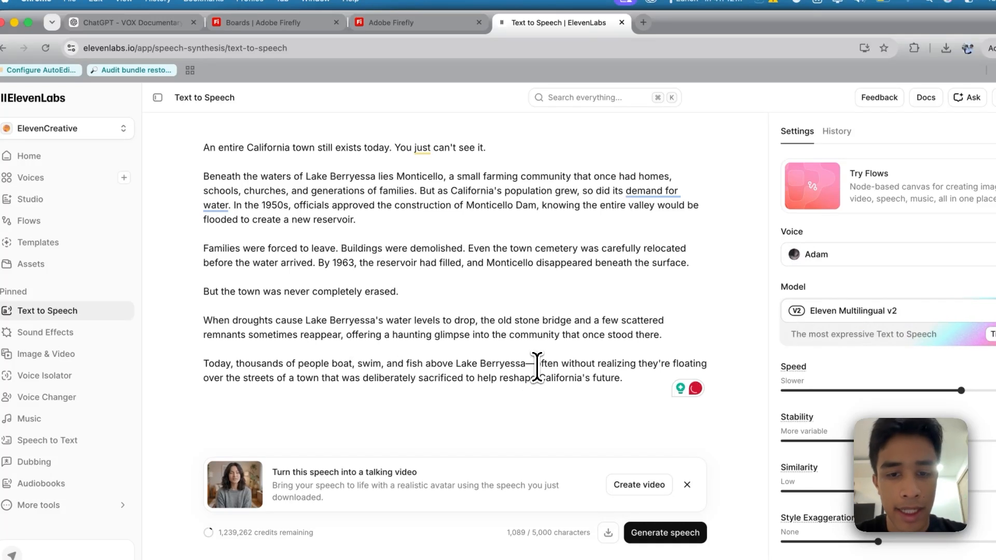
Replace the dash after "Berryessa" in the last paragraph with a space, and set Speed to 0.96 and Style Exaggeration to 31%
type("t")
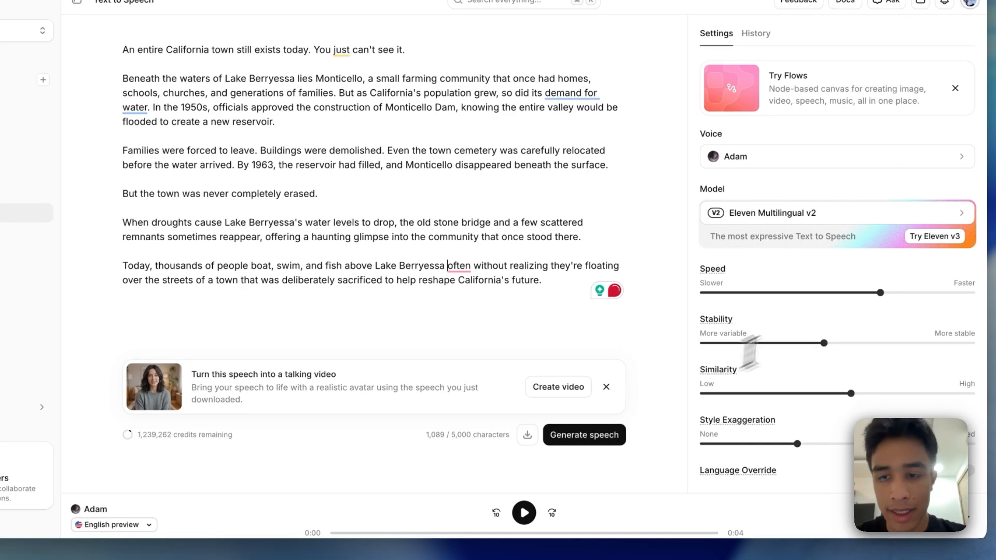
mouse_move(867, 306)
left_click_drag(865, 294, 859, 294)
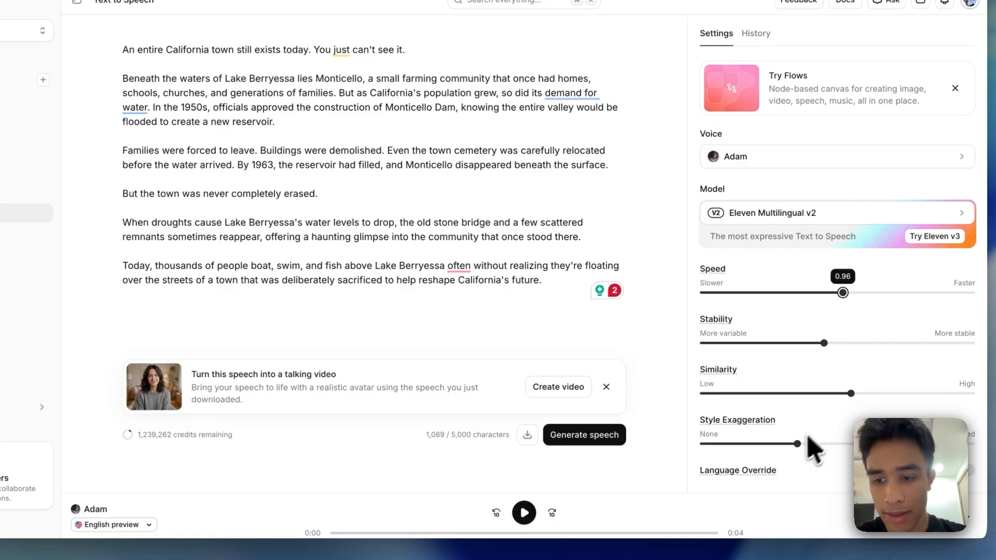
left_click_drag(797, 444, 788, 445)
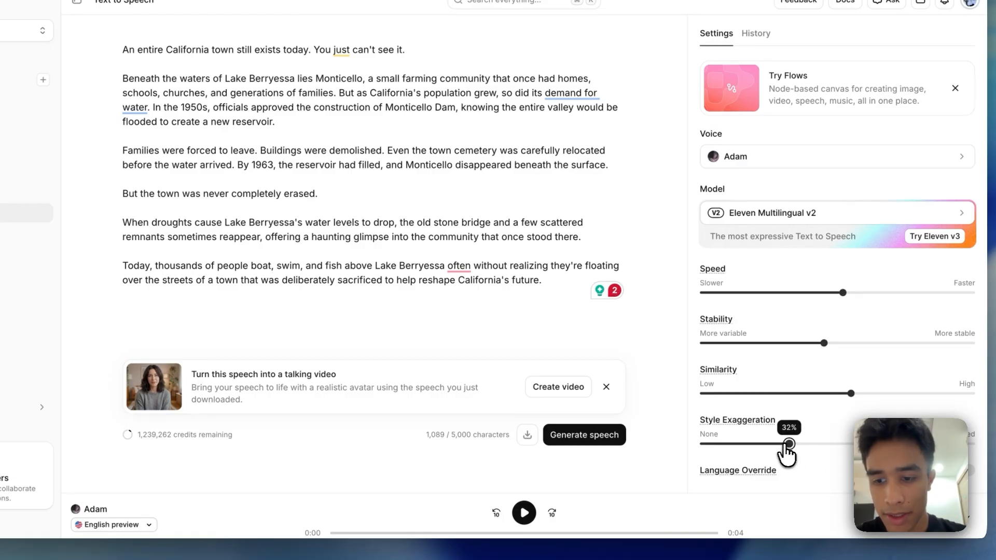
Generate the speech with Adam, and replace the voice with Jerry B. - Documentary, Storyteller, Audiobook from a "docum" voice search
left_click(578, 436)
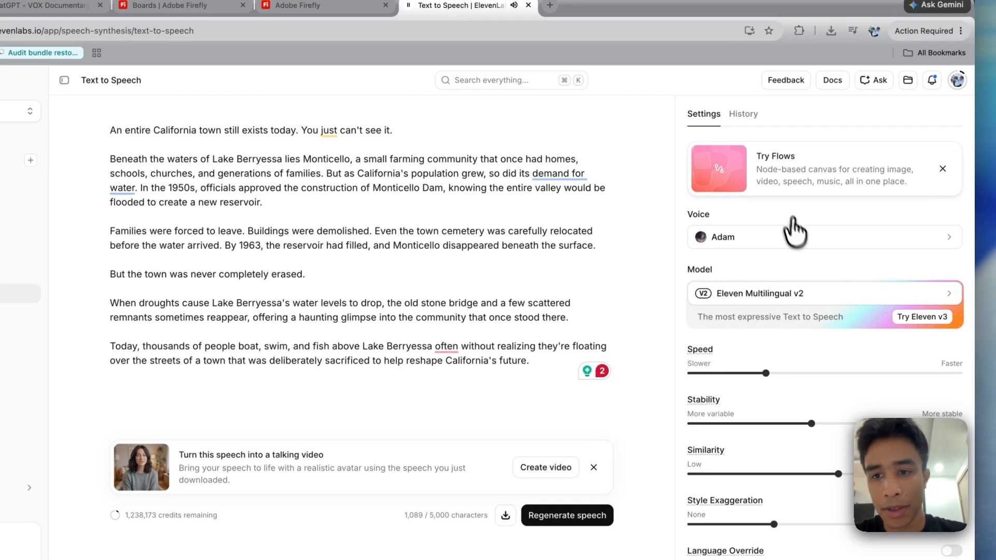
left_click(802, 249)
left_click(930, 265)
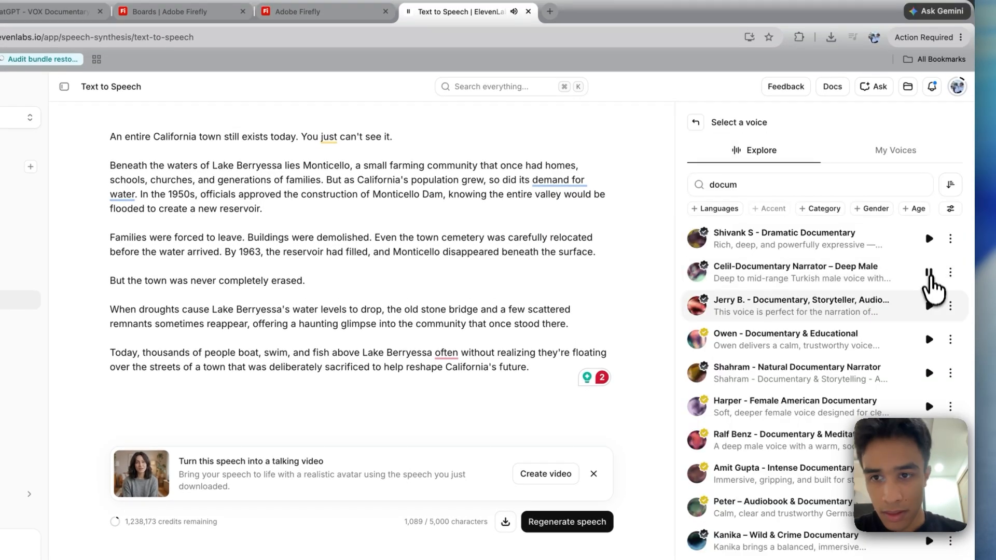
left_click(929, 306)
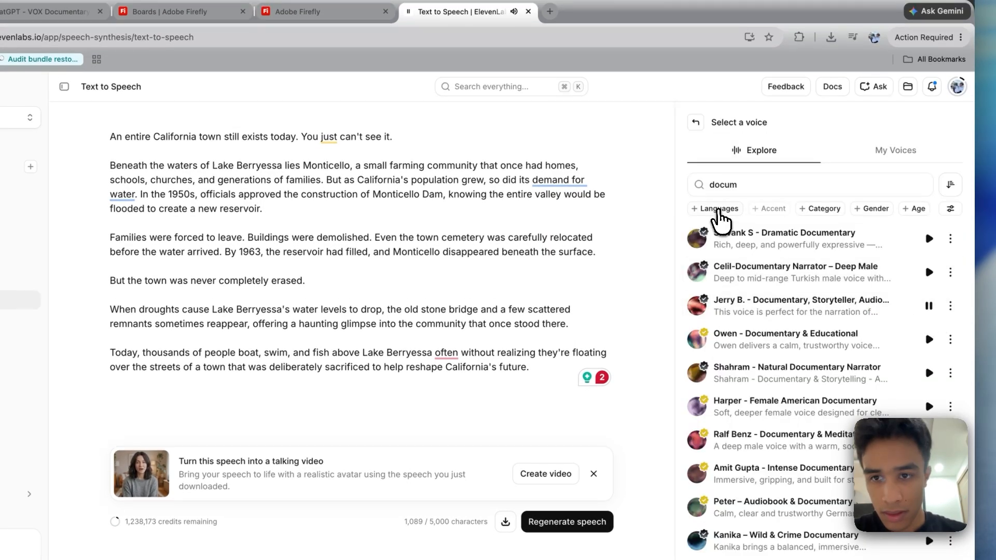
left_click(718, 209)
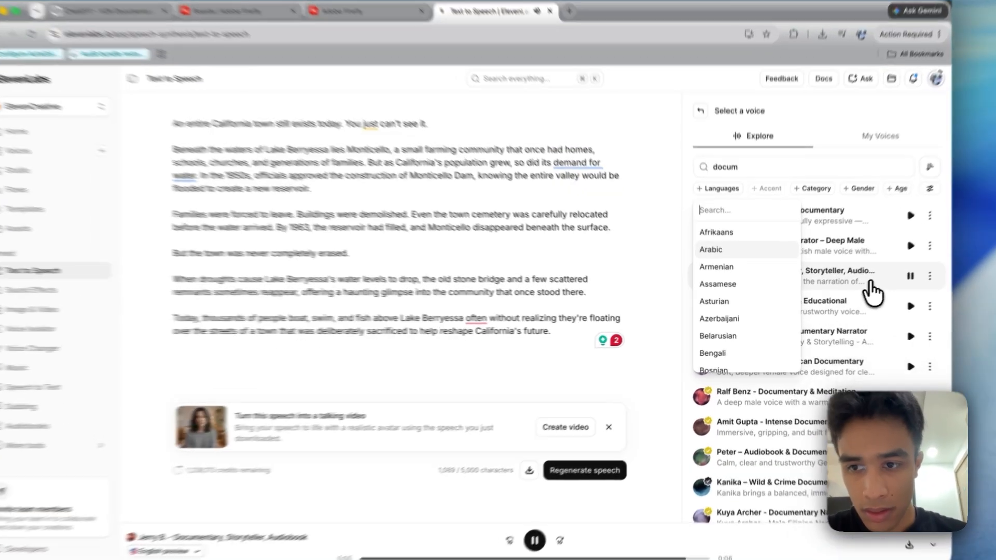
left_click(857, 286)
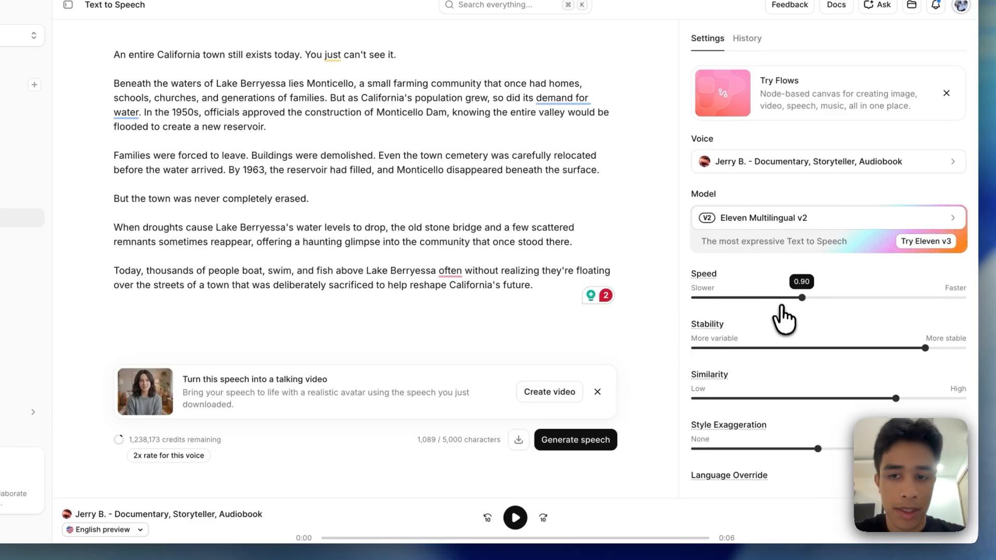
Generate the narration with the Jerry B. voice at 0.90 speed and listen to its opening
left_click(577, 445)
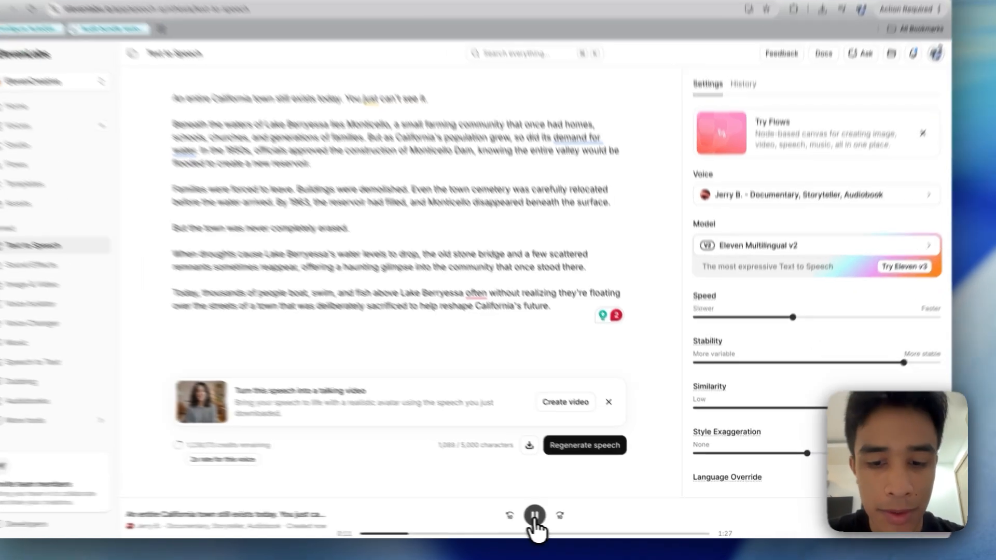
left_click(558, 518)
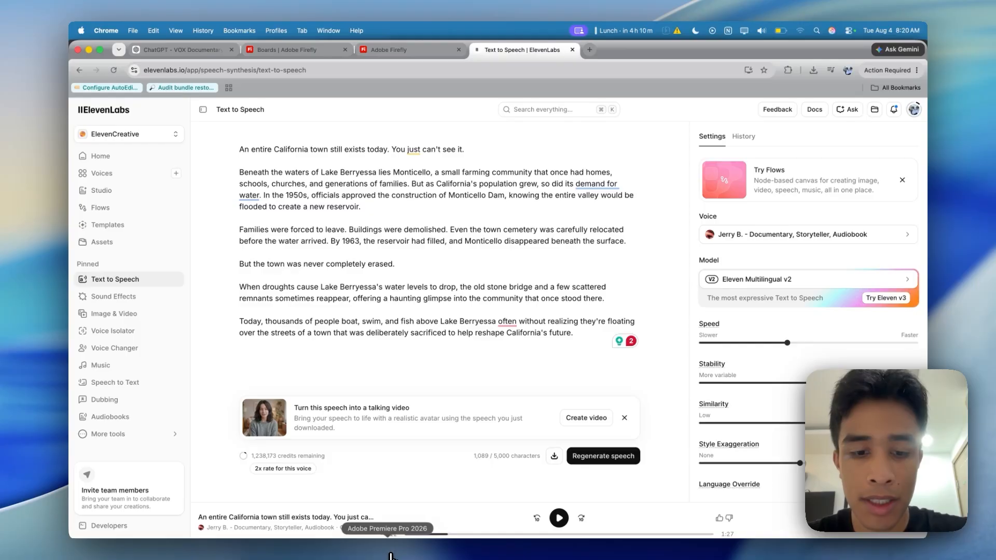
Switch to Premiere Pro and place the new ElevenLabs mp3 from Downloads on A1 at the start of Sequence 01
left_click(391, 555)
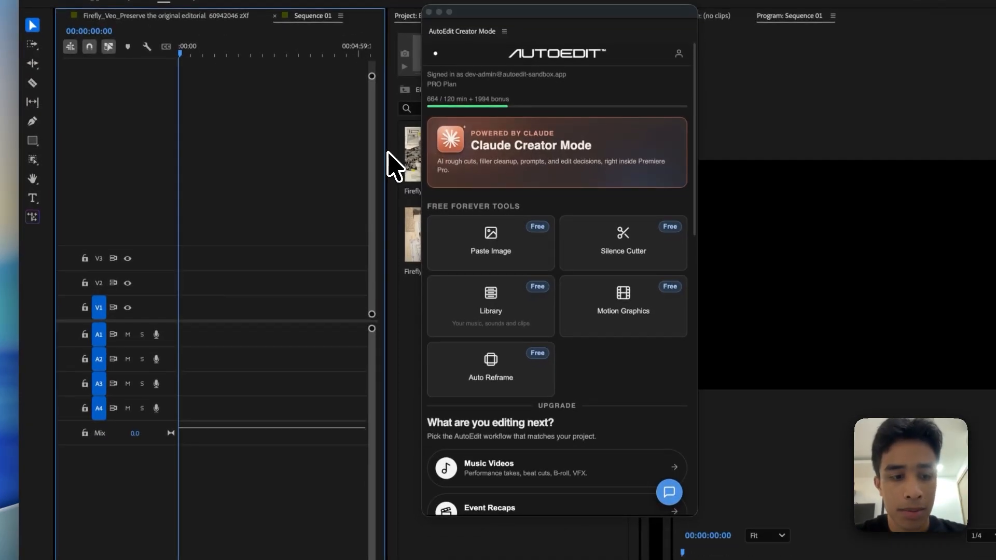
left_click(67, 554)
key("space")
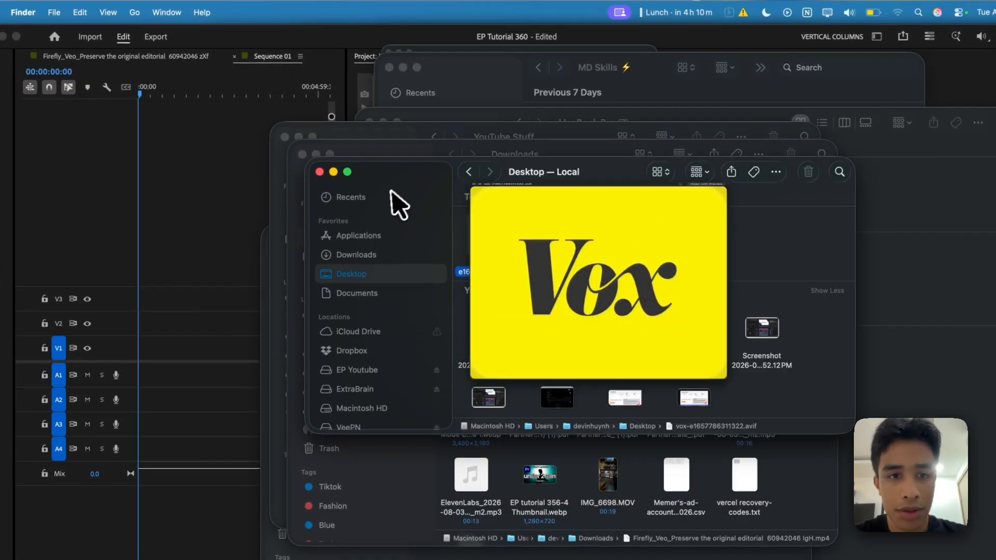
left_click(384, 256)
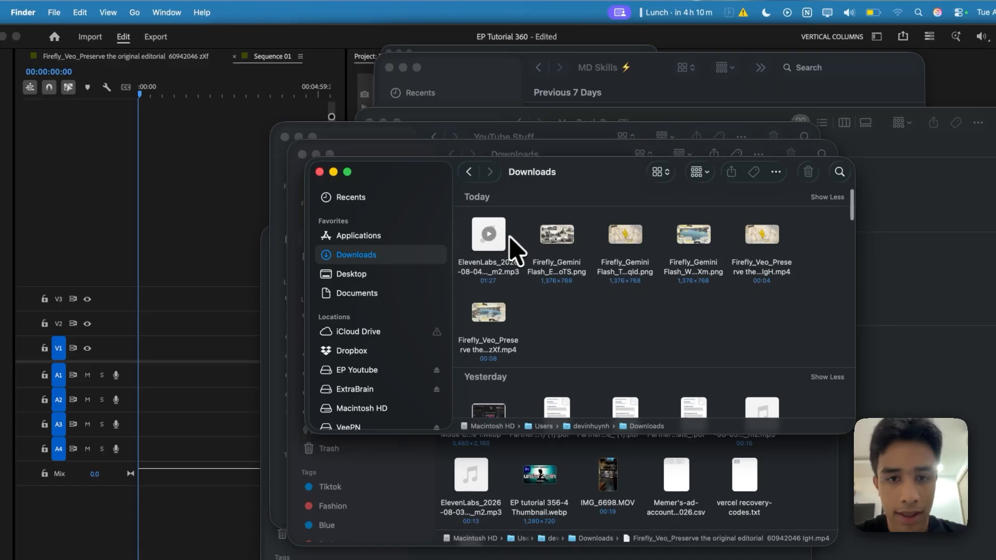
left_click_drag(513, 249, 172, 388)
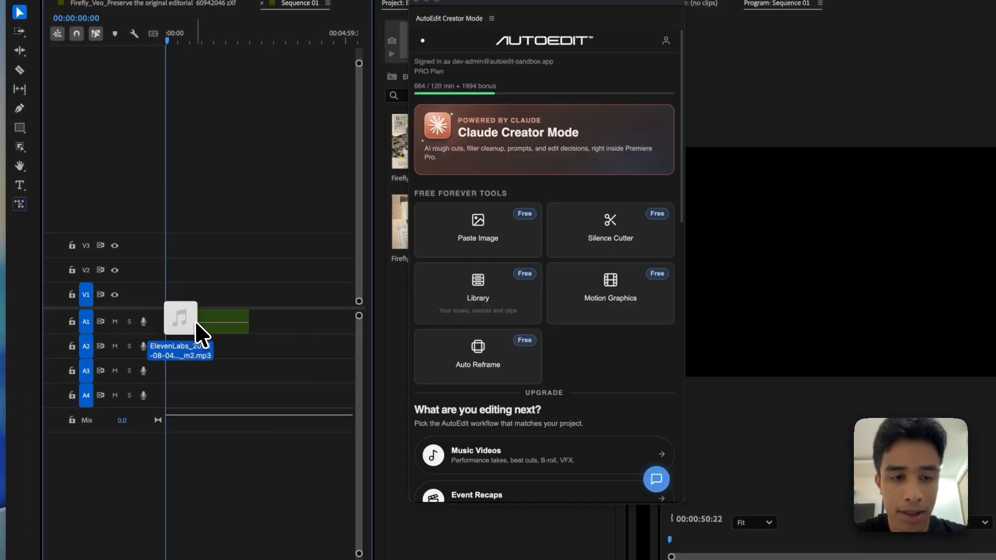
left_click_drag(198, 336, 210, 335)
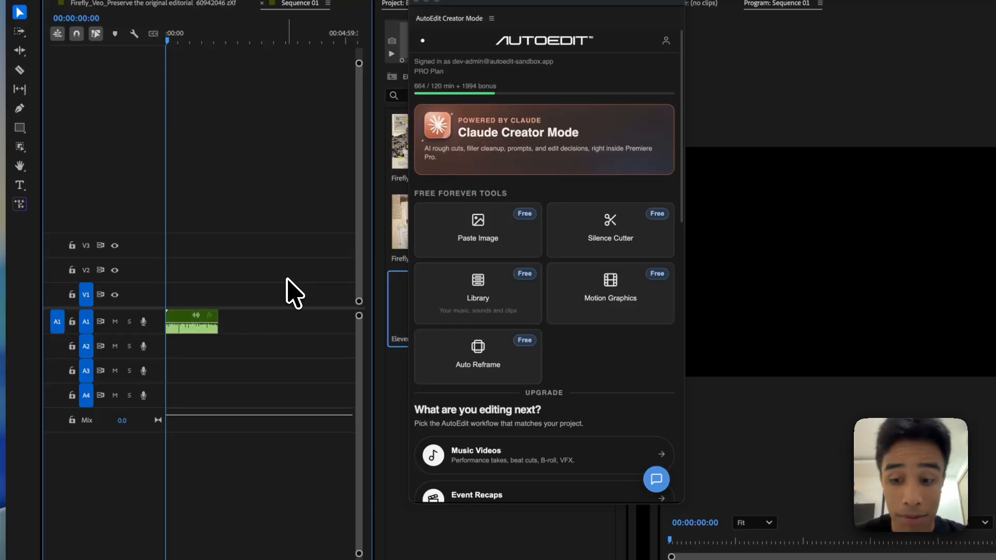
key("backslash")
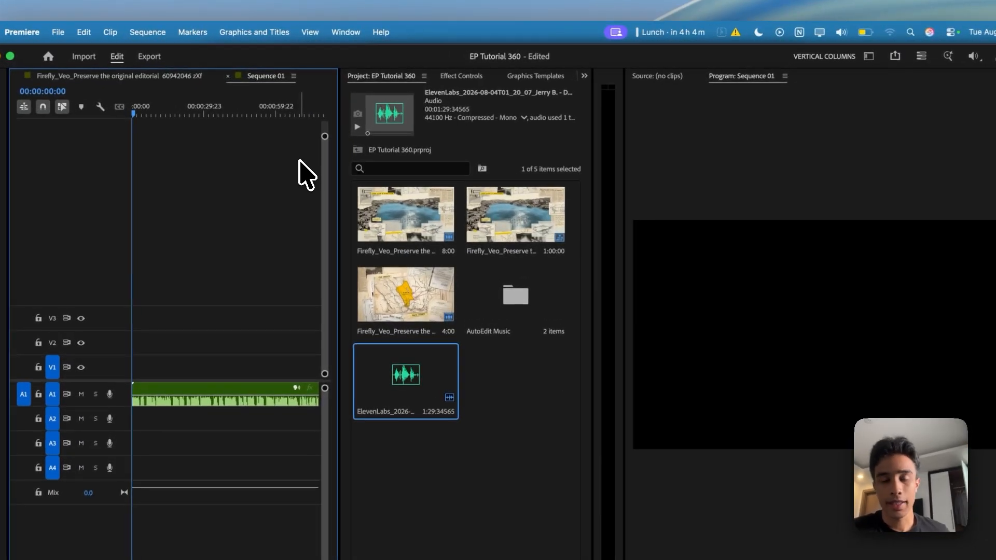
Reopen the AutoEdit Creator Mode extension with an enlarged panel and look at its Claude Creator Mode
left_click(347, 32)
mouse_move(384, 91)
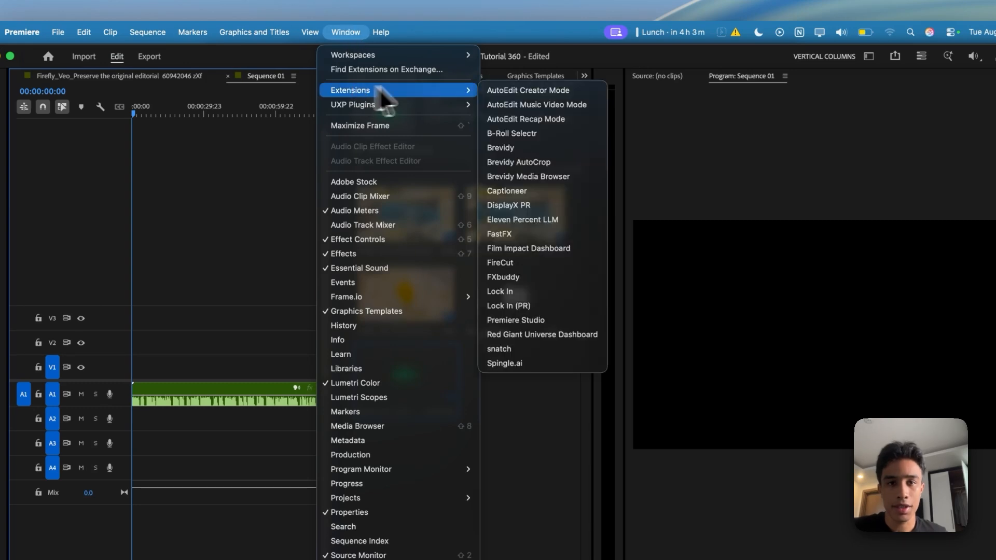
left_click(506, 94)
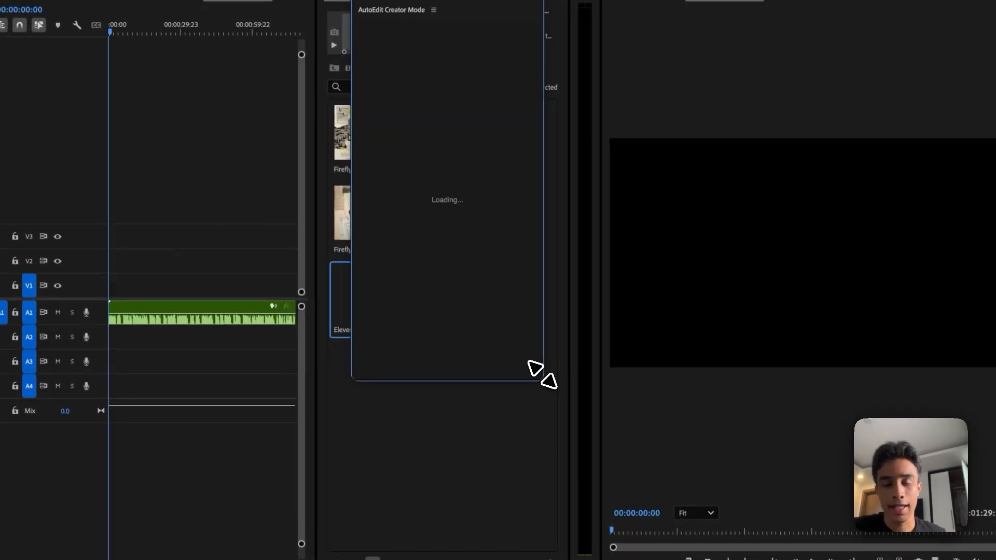
left_click_drag(566, 462, 605, 548)
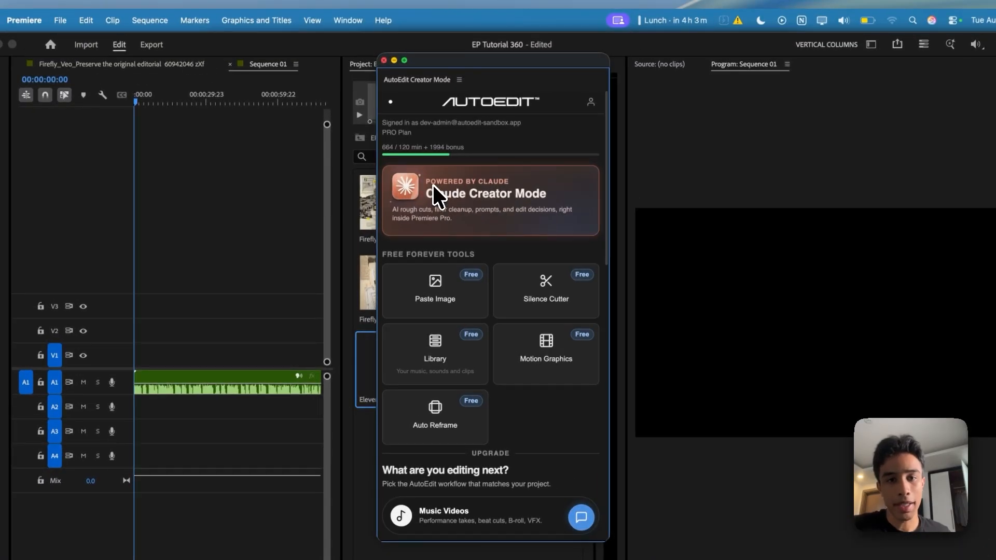
left_click(407, 119)
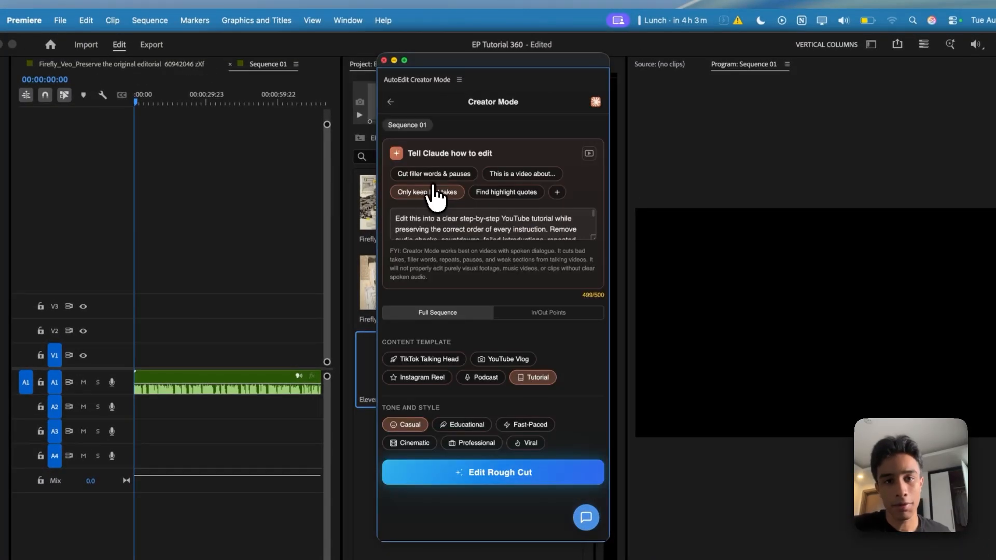
left_click(391, 104)
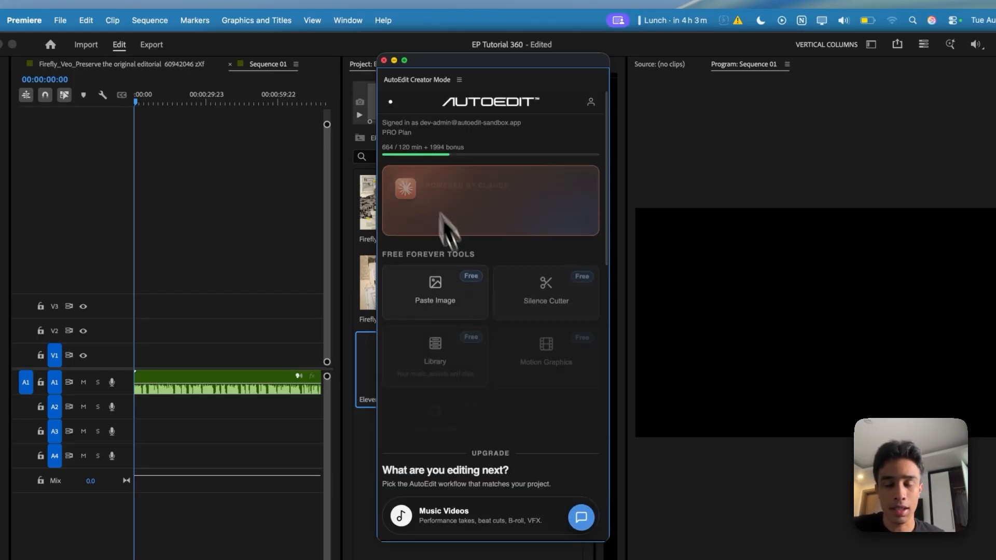
Generate 15s of AI Music from the prompt "Cinematic mystery vox style docu"
scroll(485, 312, "down", 10)
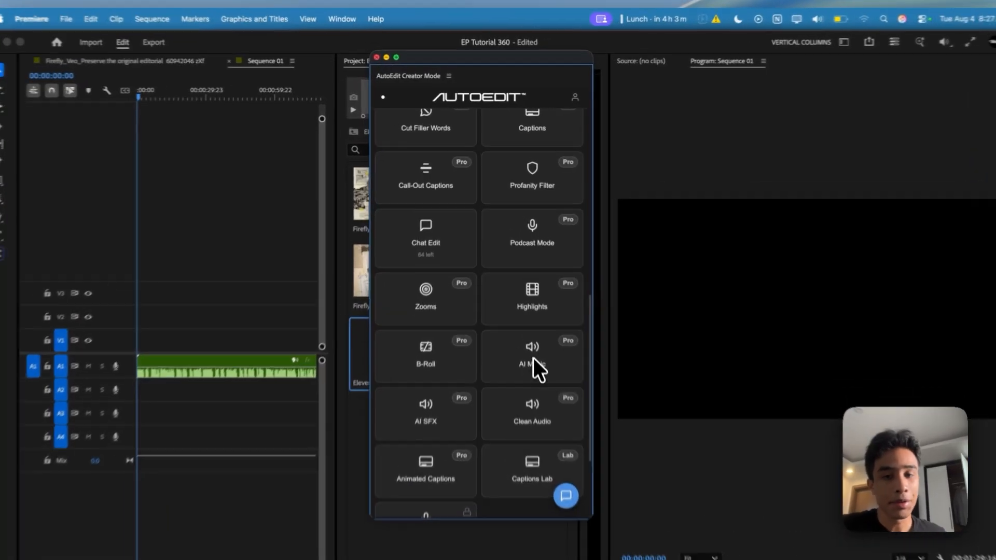
left_click(525, 313)
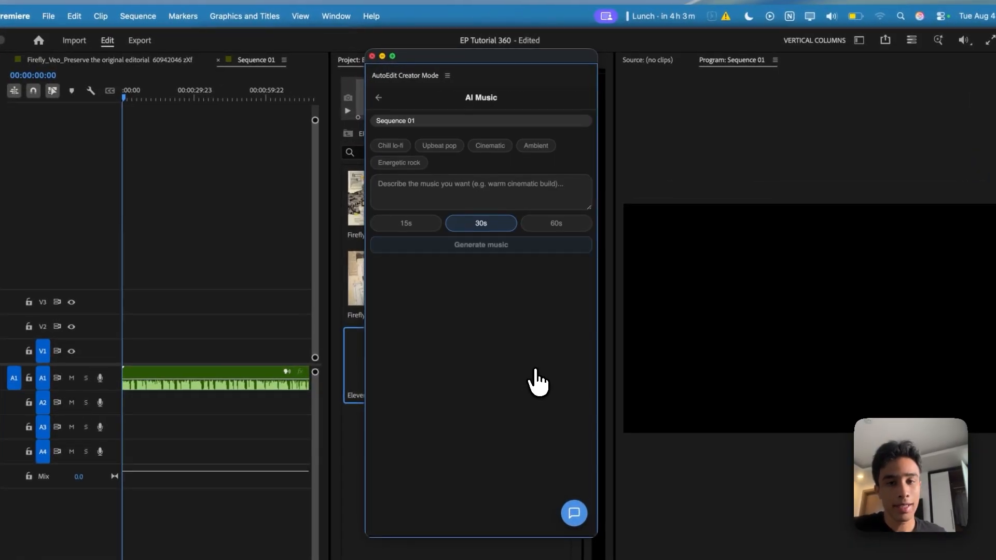
left_click(508, 162)
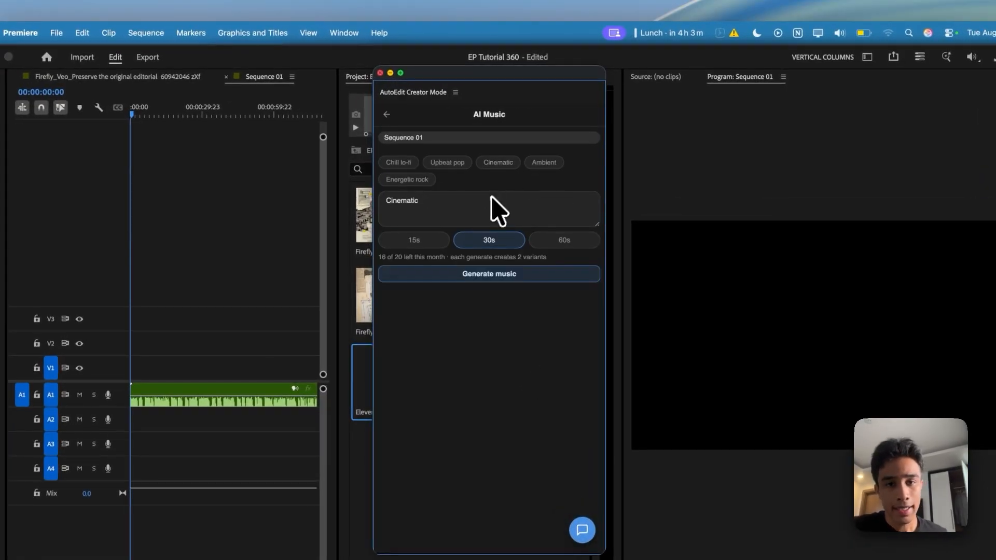
left_click(492, 205)
type("mystery vox sty")
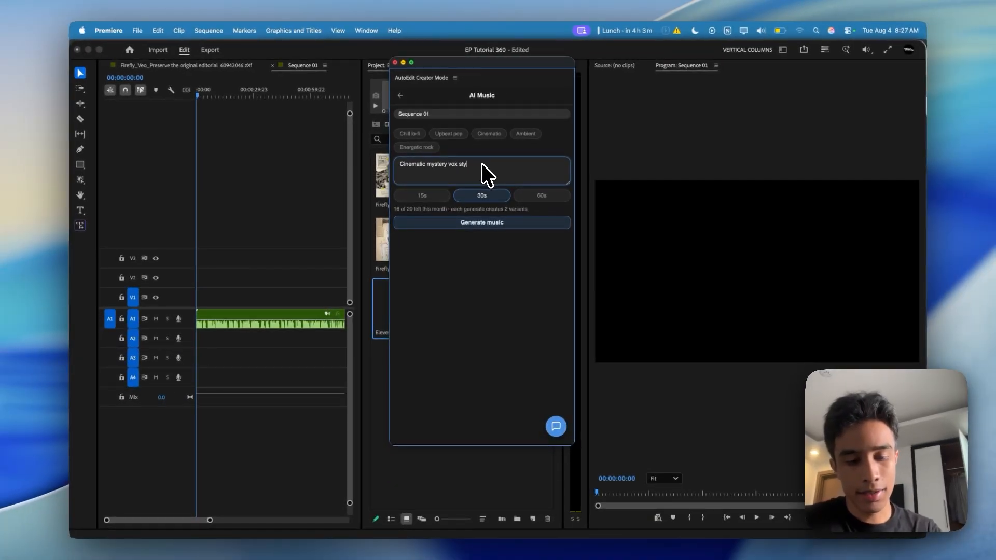
type("le doc")
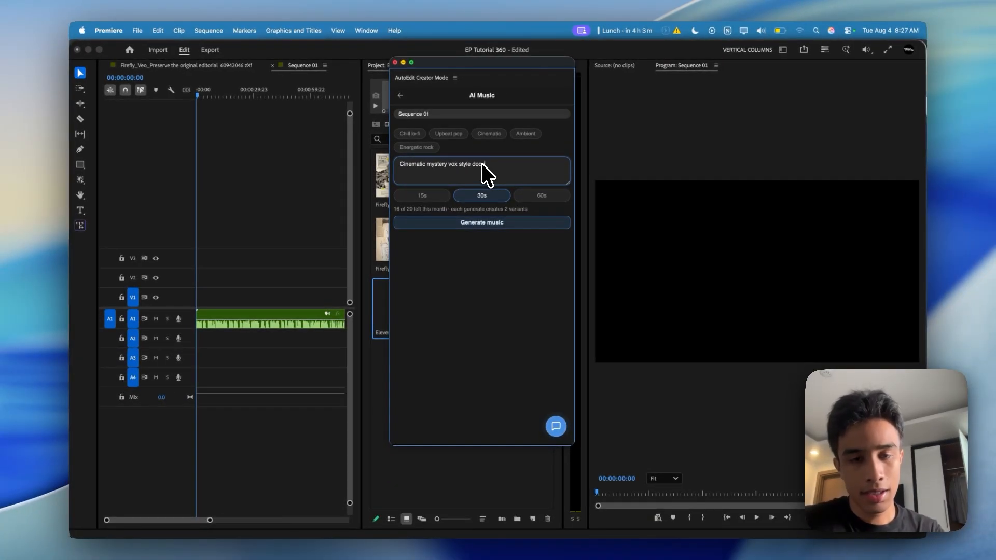
type("u")
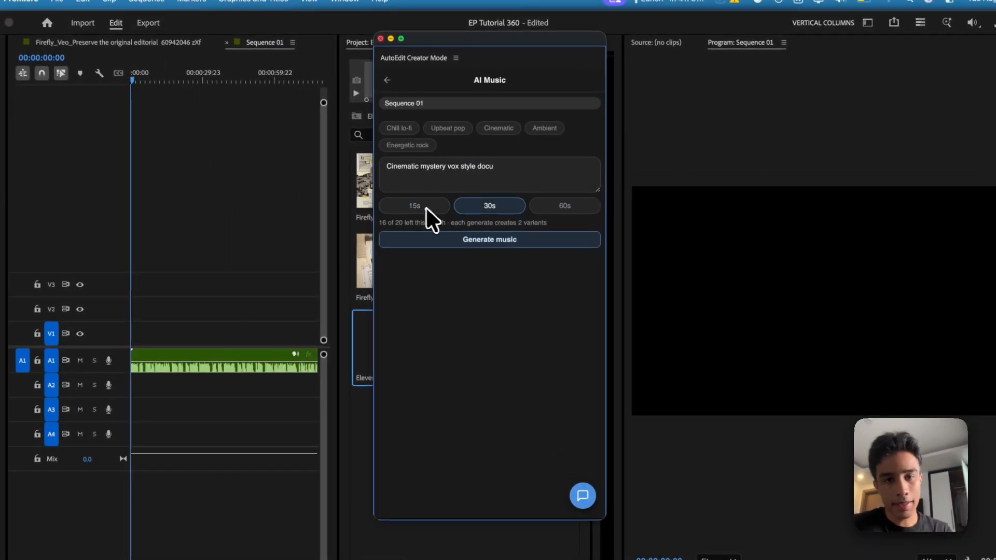
left_click(488, 238)
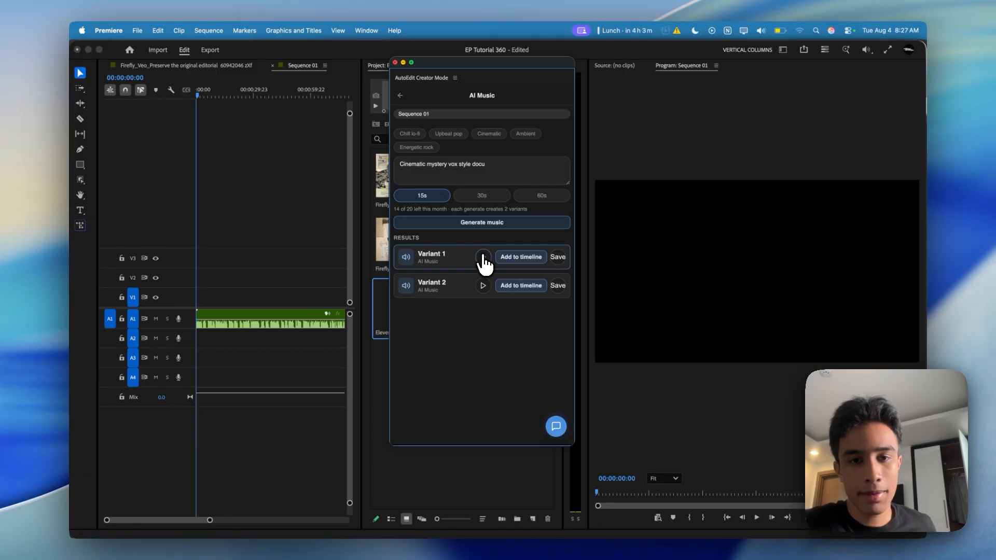
Preview both generated music variants and add Variant 2 to the timeline
left_click(483, 256)
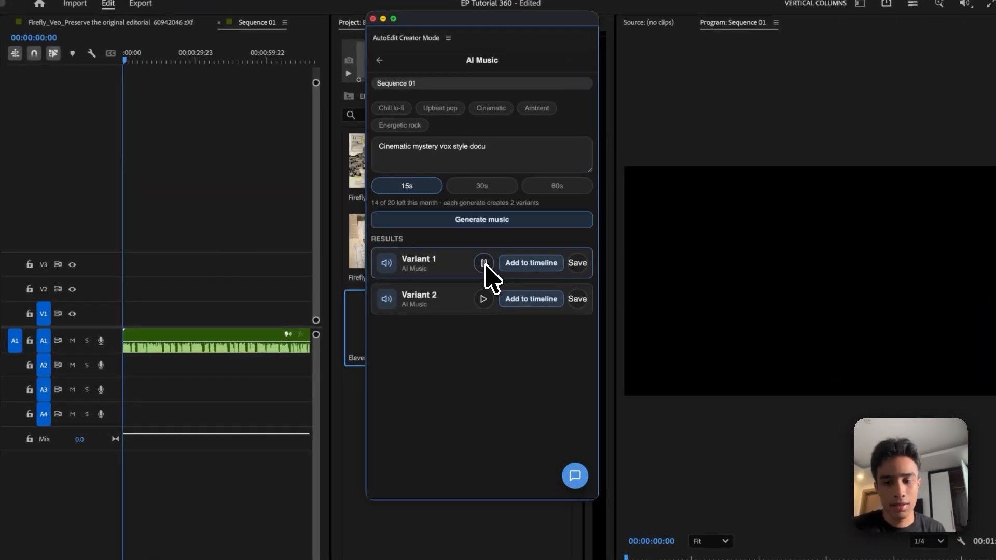
key("XF86AudioRaiseVolume")
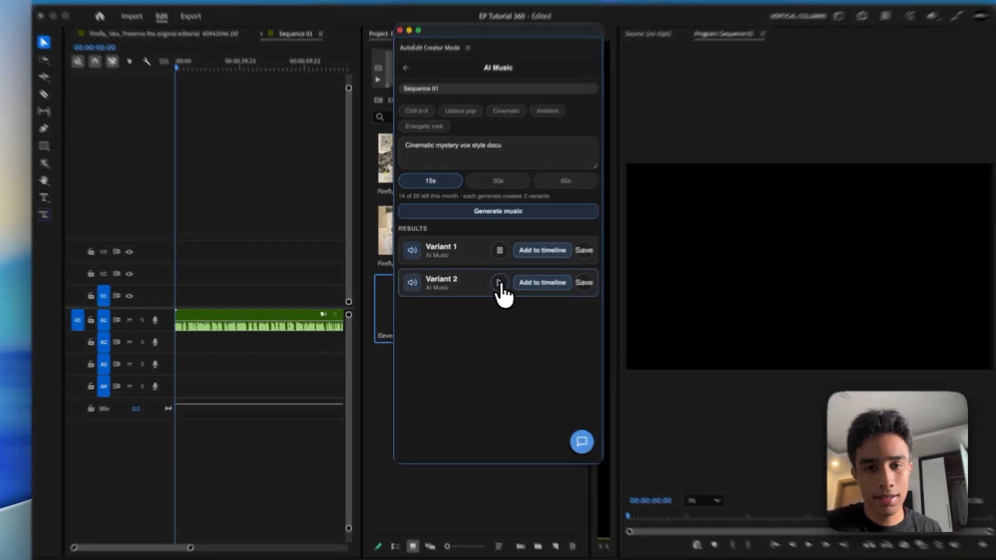
left_click(499, 282)
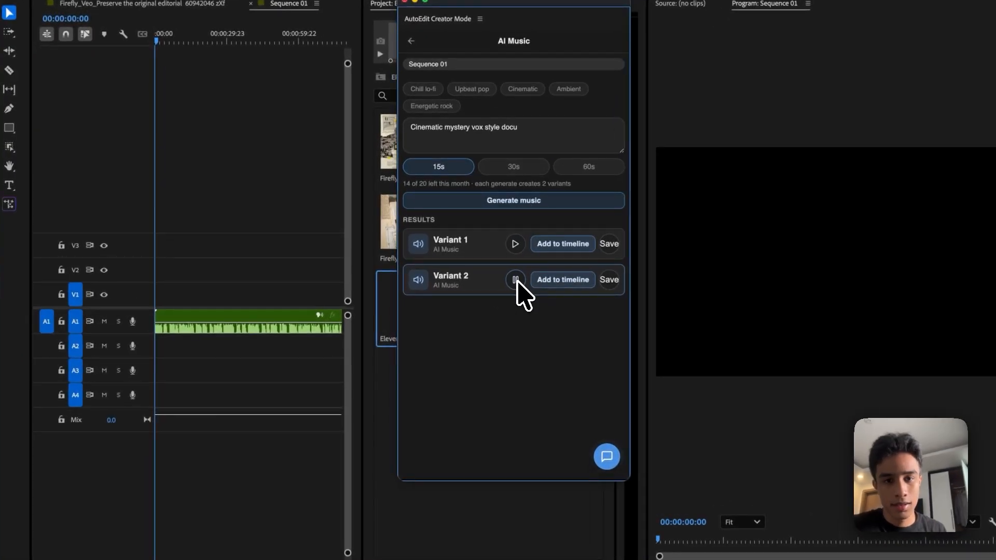
left_click(555, 283)
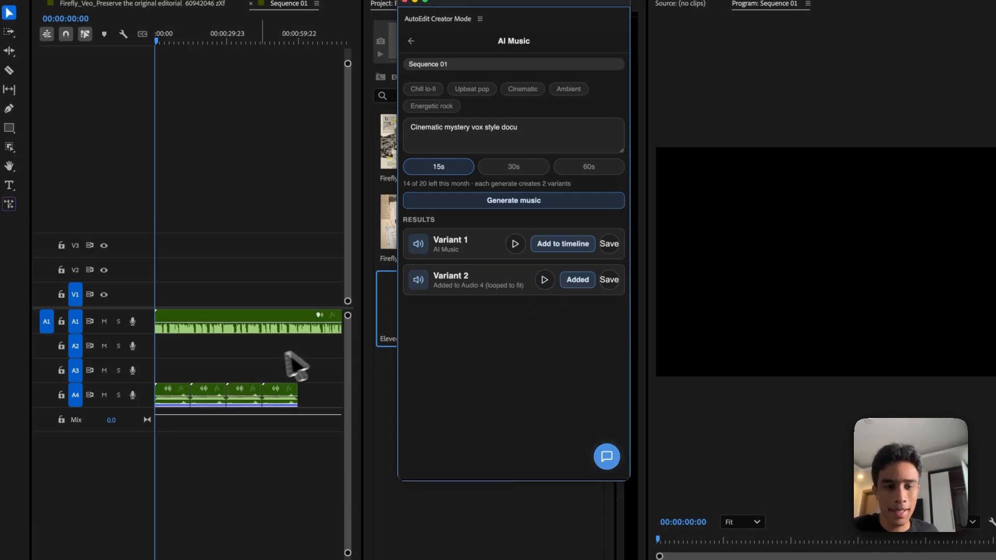
Delete the looped music copies after the first clip on A4, and set the AI Music length to 60s
left_click(262, 373)
left_click_drag(310, 364, 200, 413)
key("Delete")
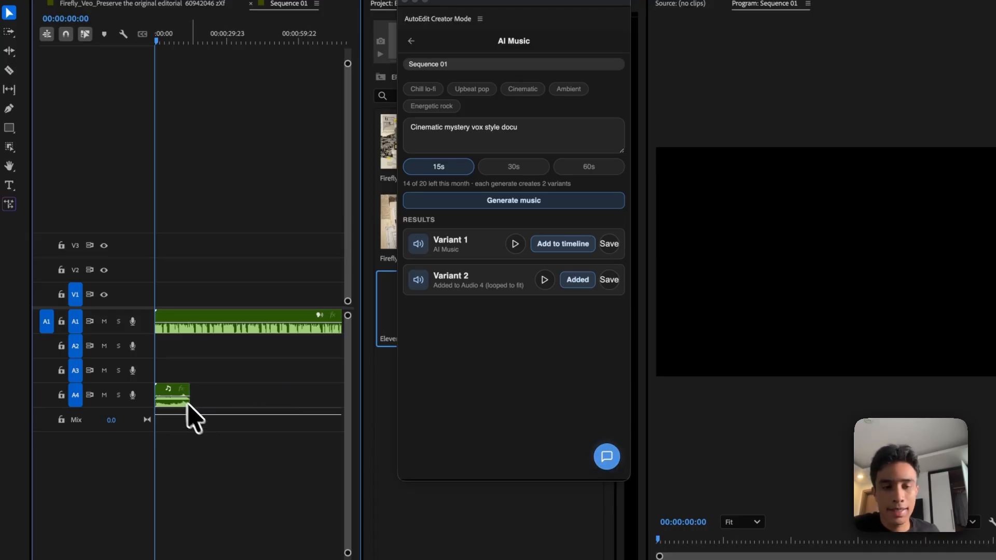
left_click(597, 179)
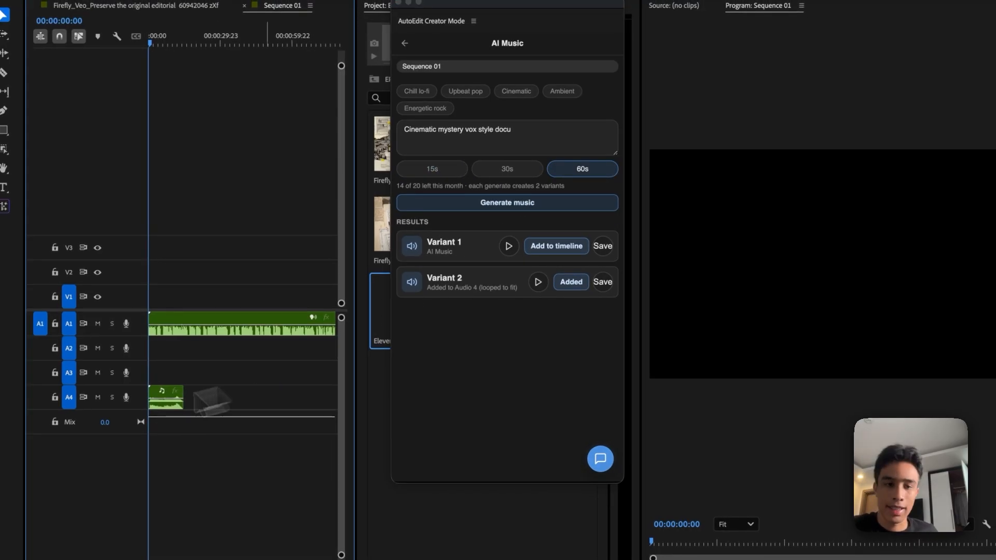
Move the narration clip on A1 to start at 00:00:01:20 over the music, and play the sequence from the beginning
left_click(248, 386)
key("equal")
key("equal")
key("equal")
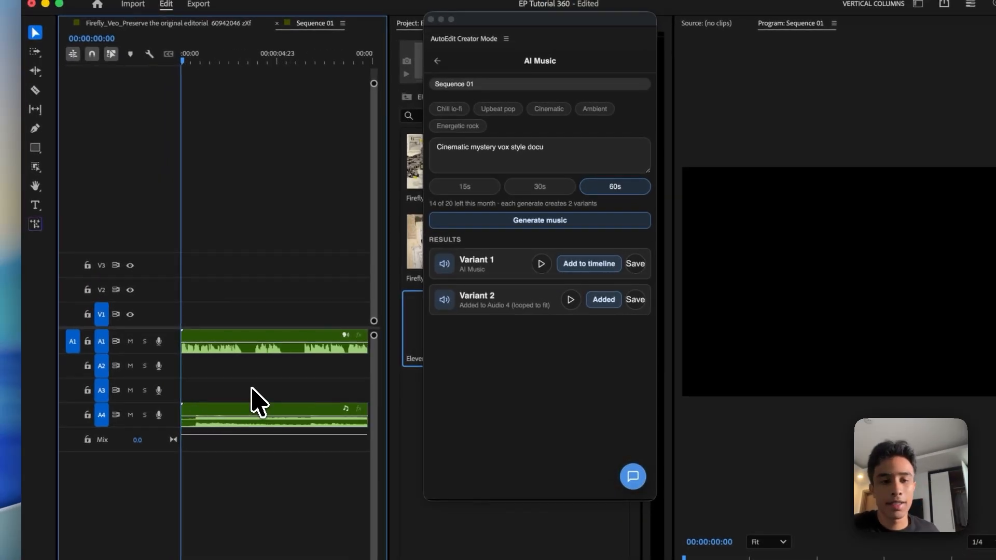
key("space")
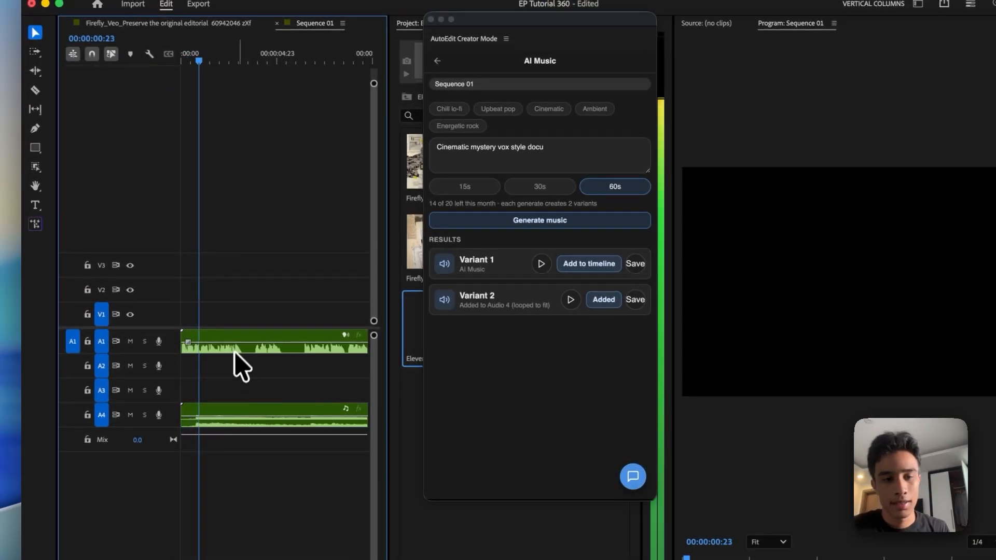
left_click(254, 345)
left_click_drag(227, 331, 258, 333)
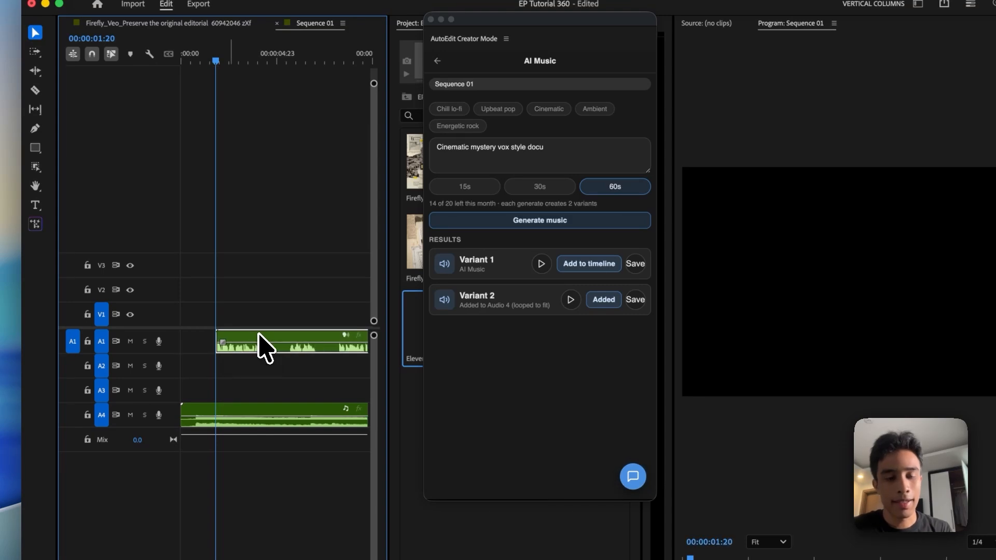
left_click_drag(212, 55, 175, 57)
key("space")
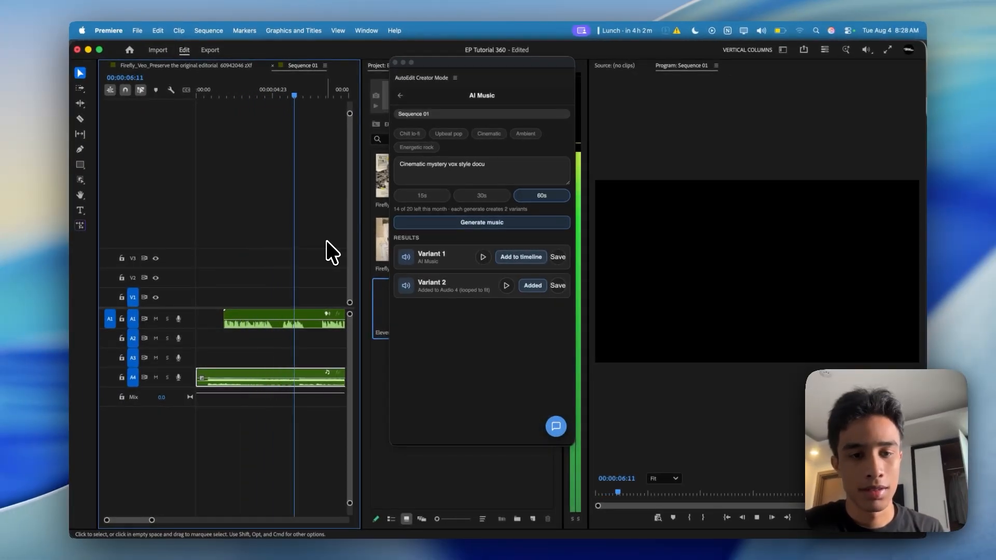
Stop playback and move the music clip from A4 up to A2, directly below the narration
key("space")
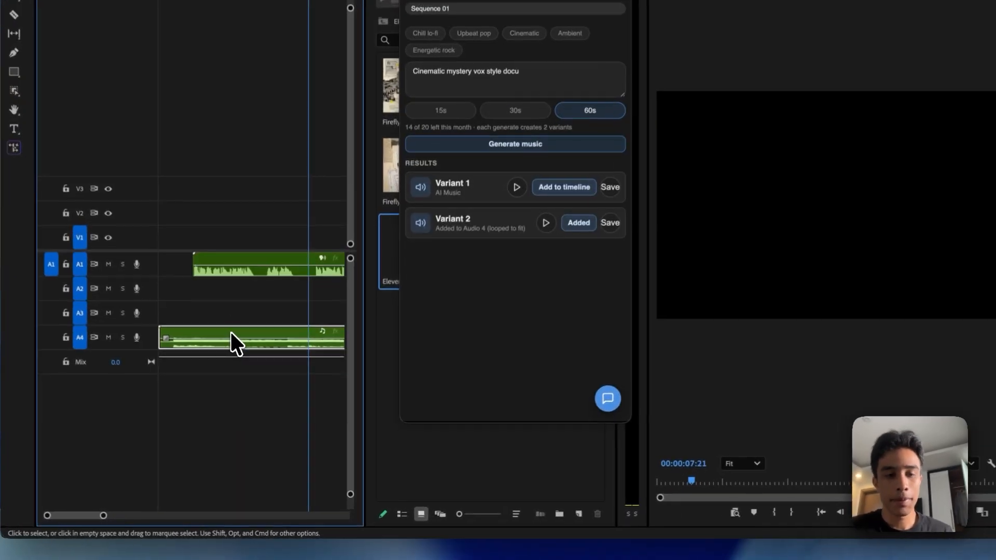
left_click_drag(253, 374, 254, 346)
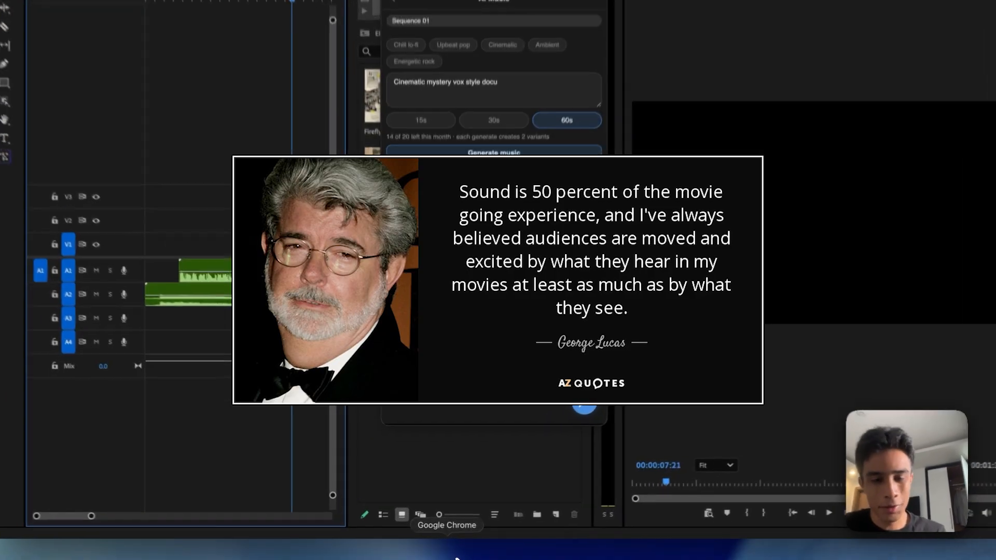
Switch to Chrome and open the recent Adobe Firefly board "Untitled - August 04, 2026 at 07.53.22"
left_click(452, 556)
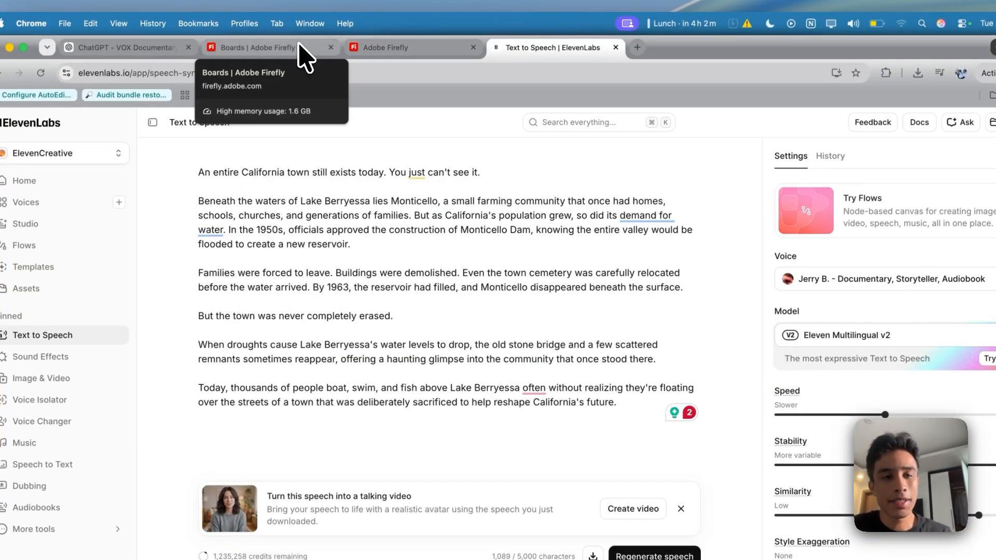
left_click(301, 55)
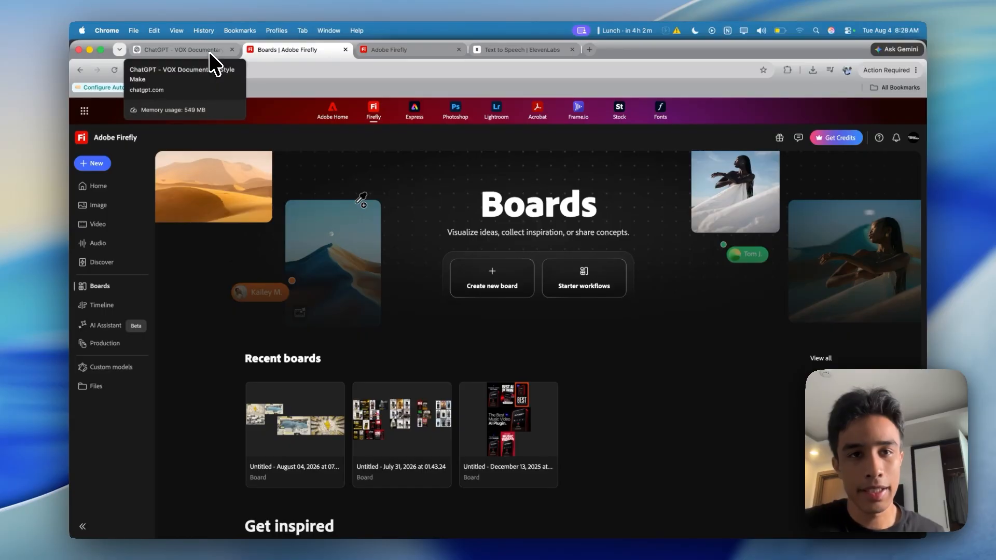
left_click(237, 70)
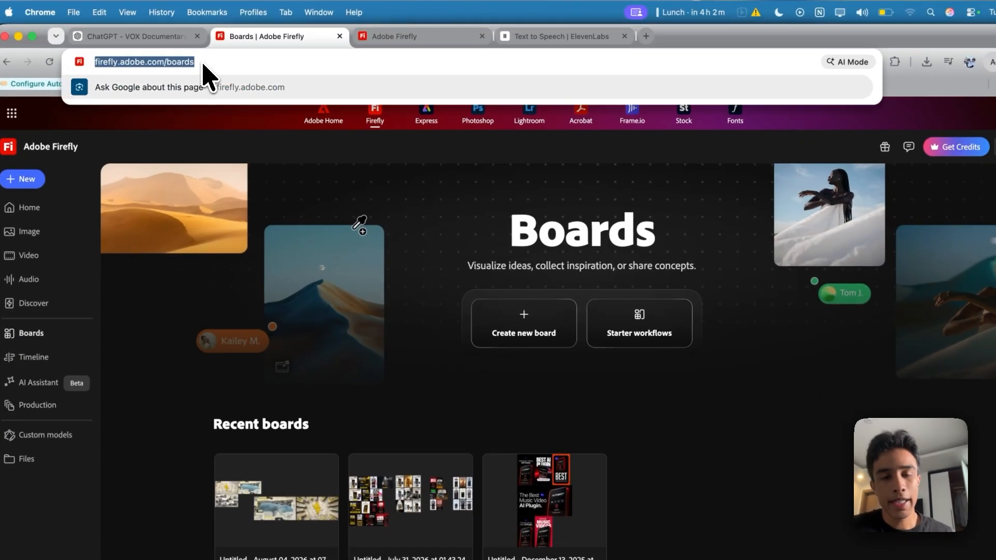
left_click(425, 273)
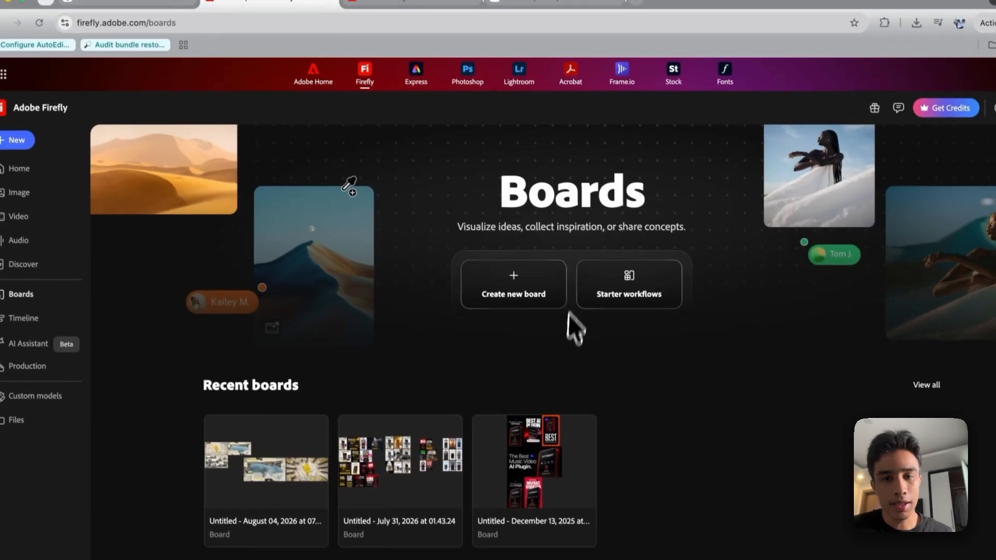
left_click(511, 306)
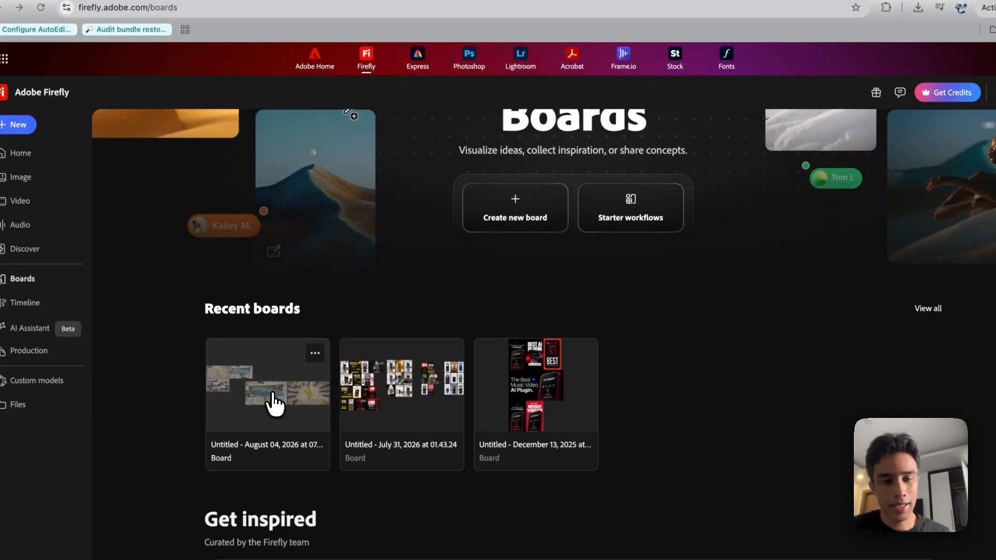
left_click(271, 404)
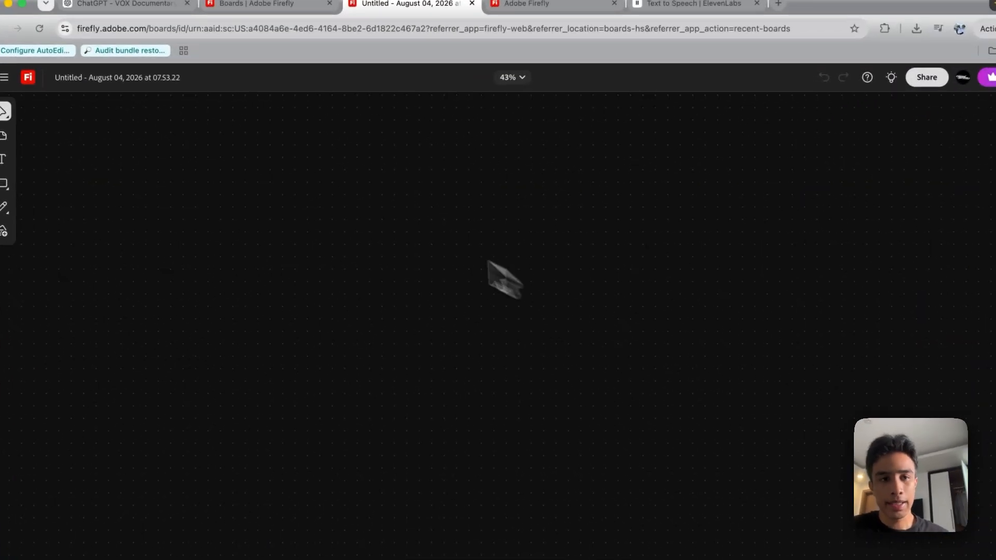
Return to the VOX Documentary Style Make chat in ChatGPT and send "next" to request the following stage
left_click(119, 5)
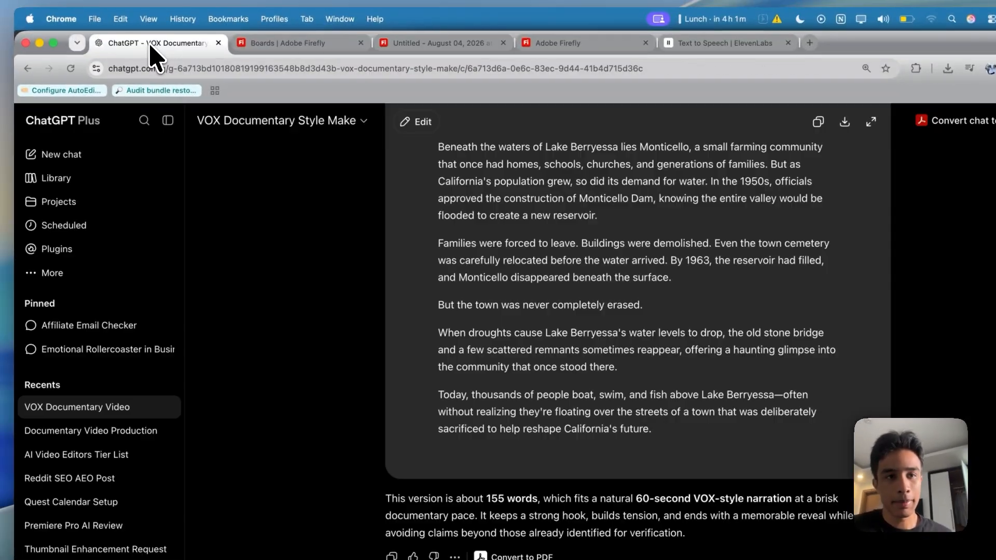
scroll(496, 342, "down", 1)
left_click(581, 505)
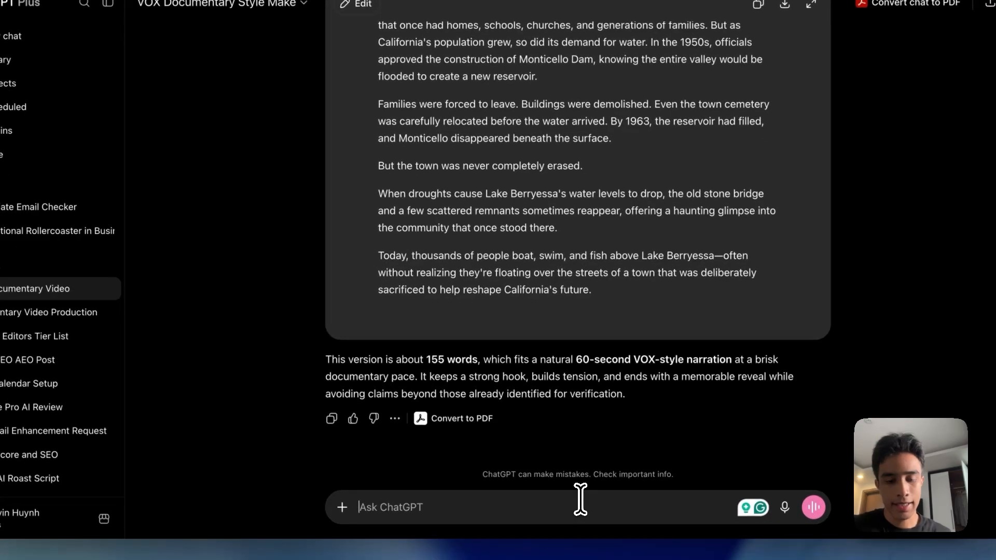
type("next")
key("Return")
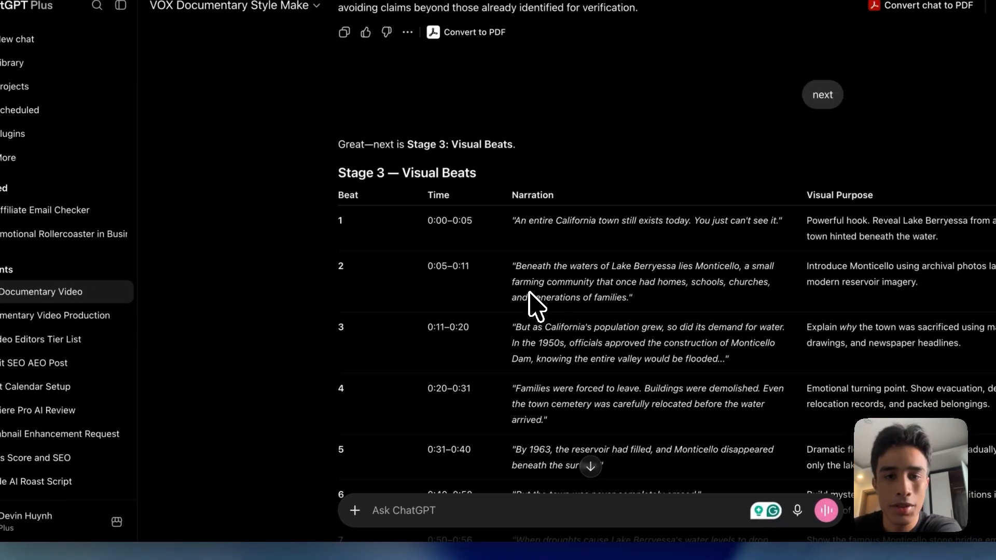
Review the visual beats and send "next, makesure to include the vox prompt for thevisual image gen prompts"
scroll(535, 305, "down", 5)
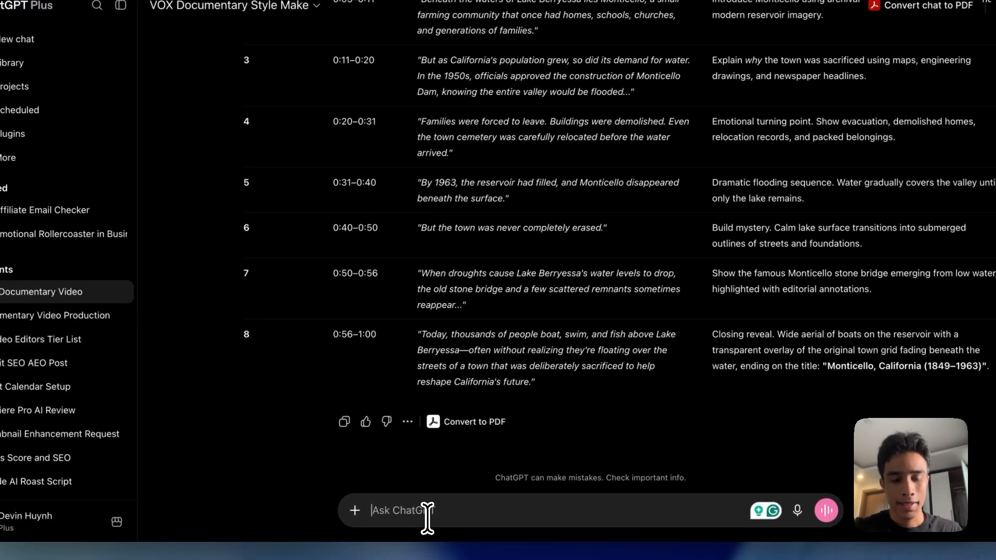
type("next,")
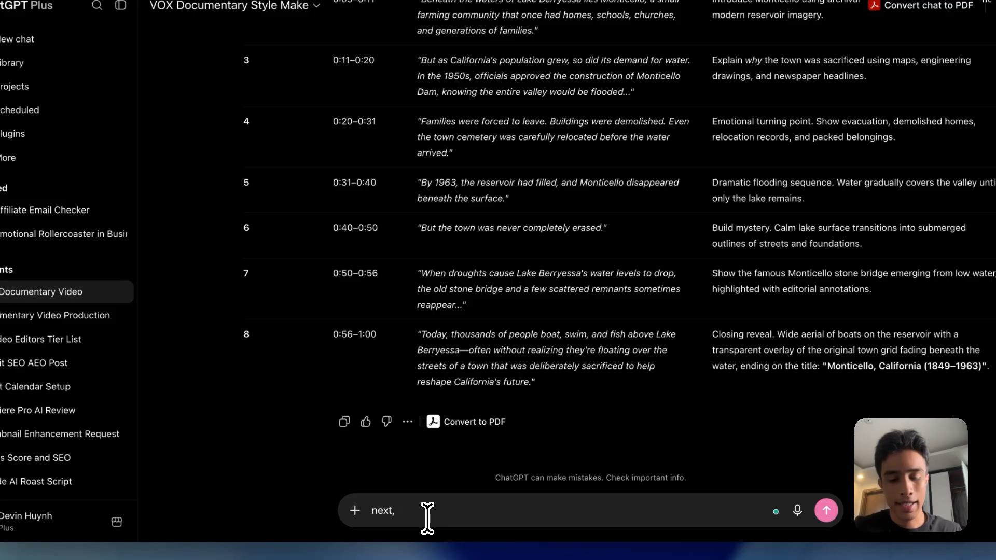
type(" make sure to include the vox prompt for thevisual image gen prompts")
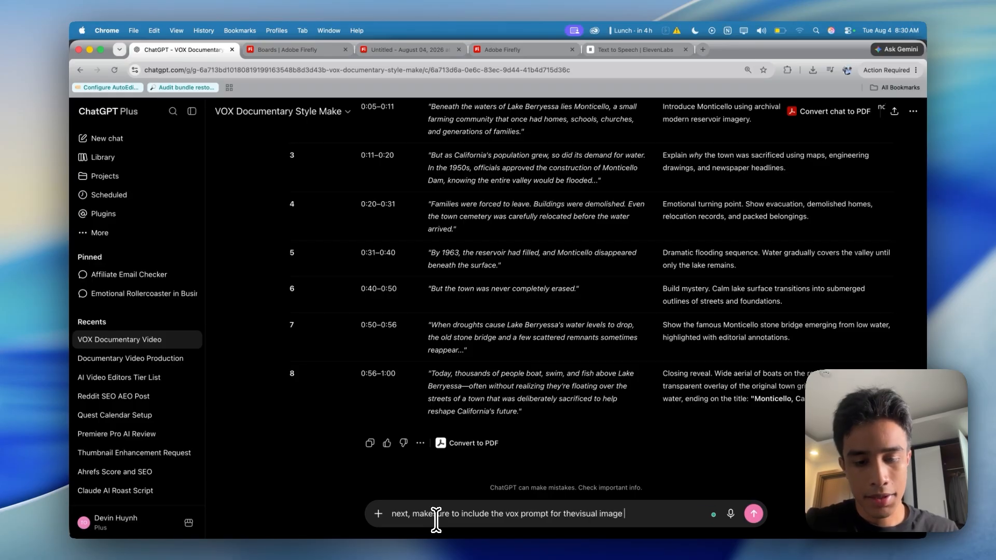
key("Return")
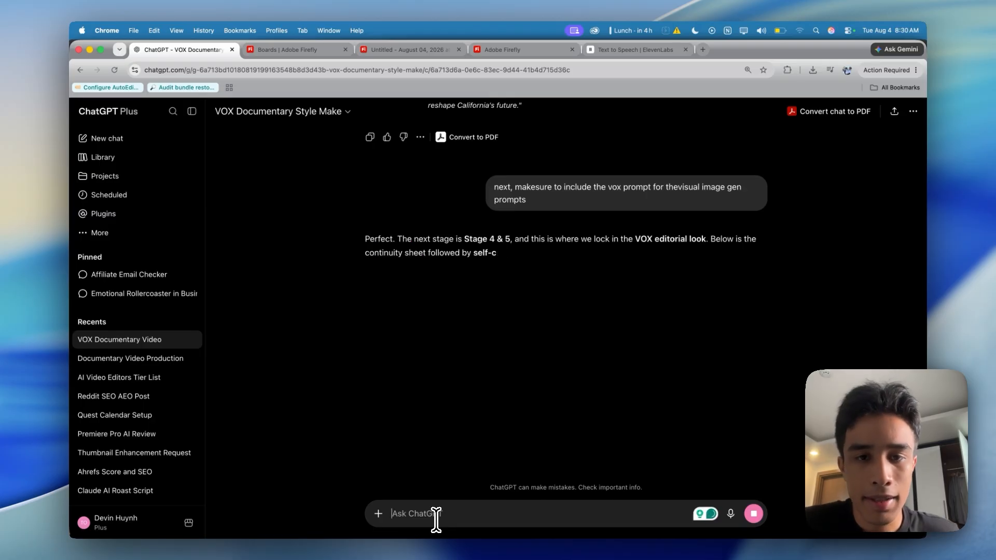
Copy the full IMAGE_001 "Hook — Hidden Town" prompt from the chat into the Generate image prompt of the open Firefly board
scroll(469, 467, "down", 3)
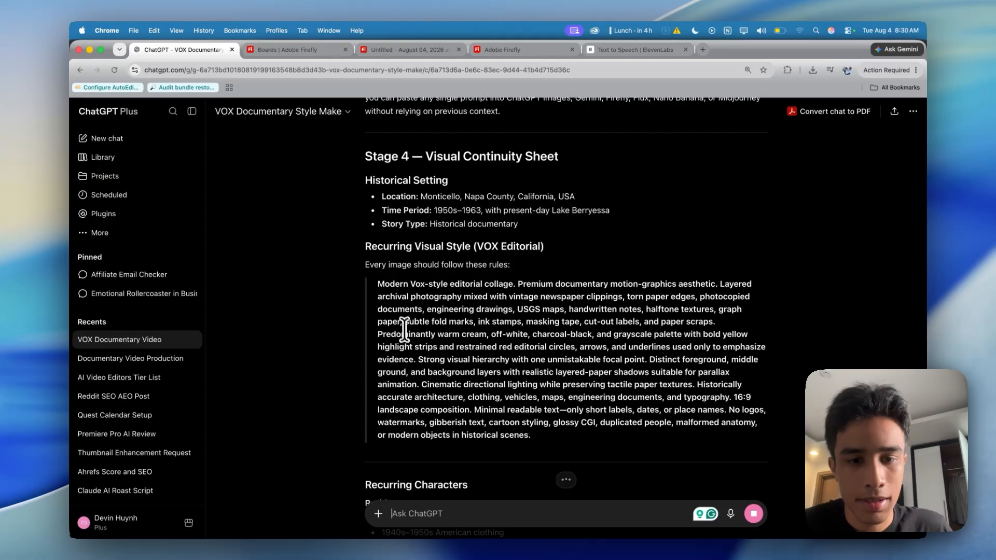
scroll(404, 328, "down", 10)
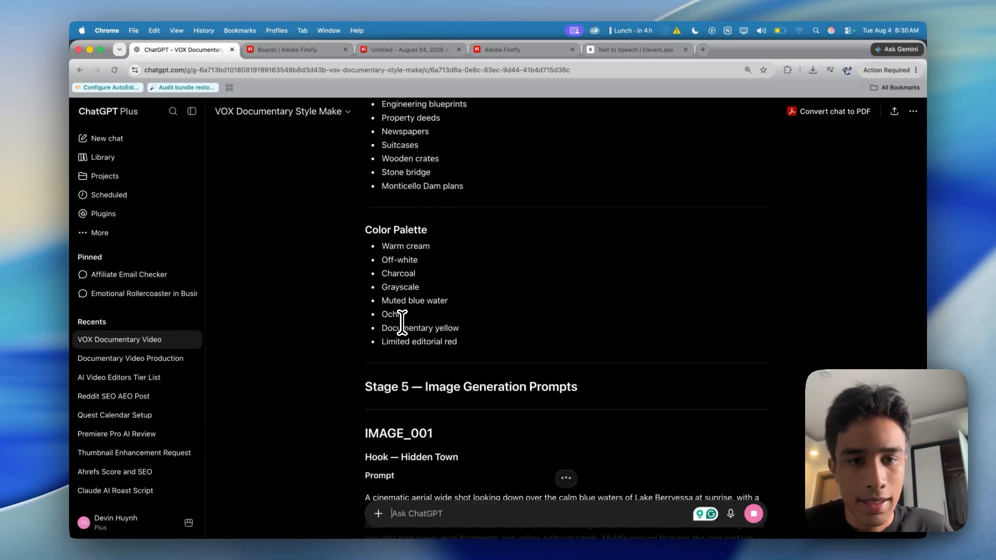
scroll(402, 323, "down", 8)
scroll(403, 322, "up", 2)
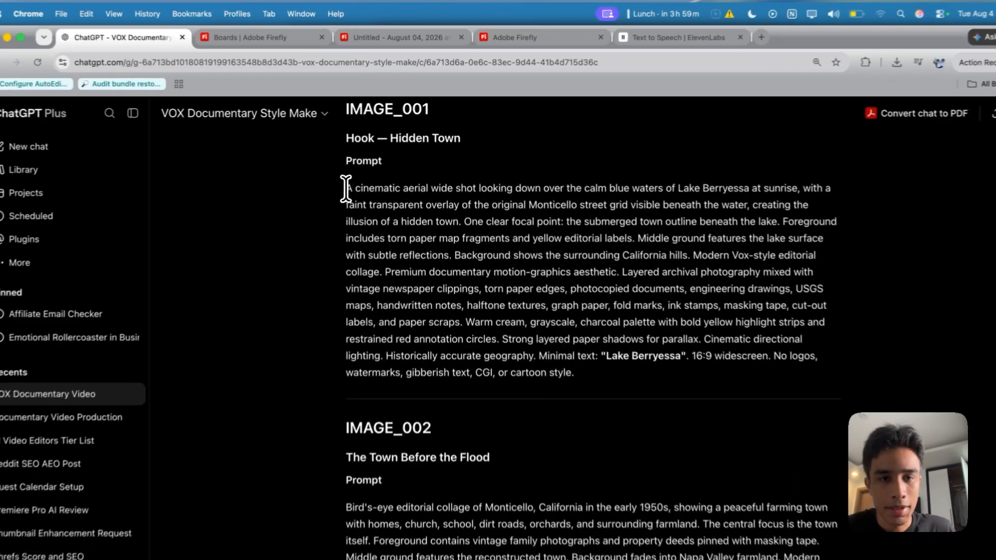
left_click_drag(366, 171, 587, 332)
key("ctrl+c")
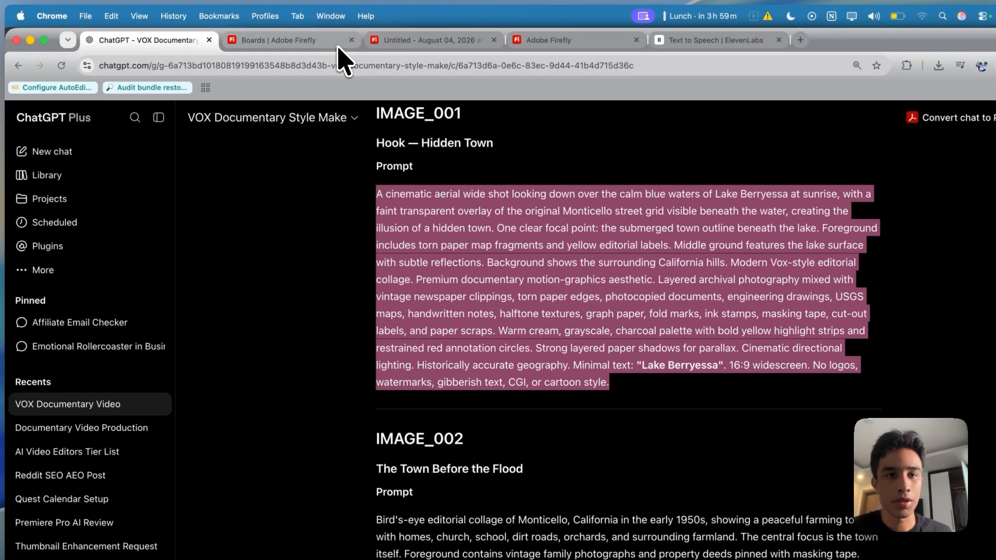
left_click(337, 44)
left_click(395, 40)
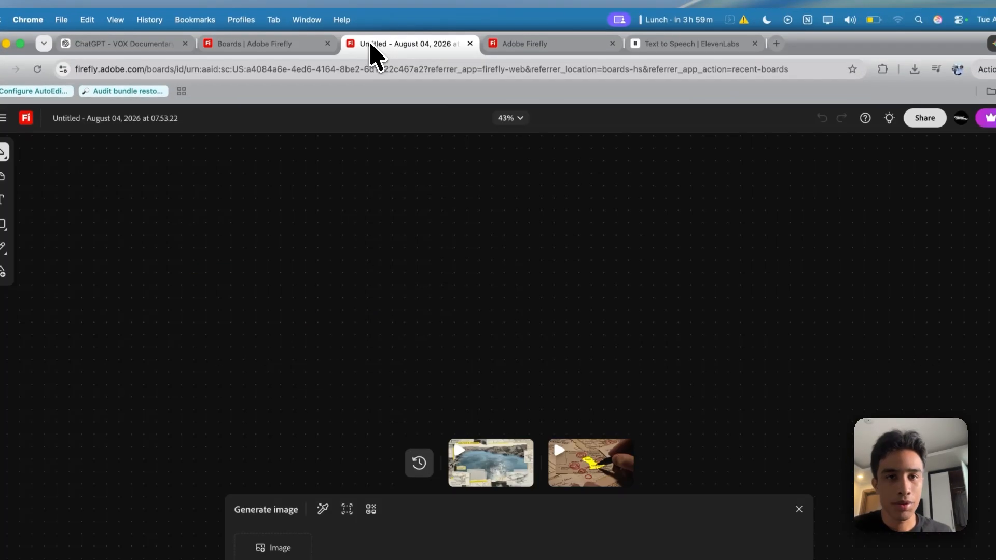
left_click(294, 470)
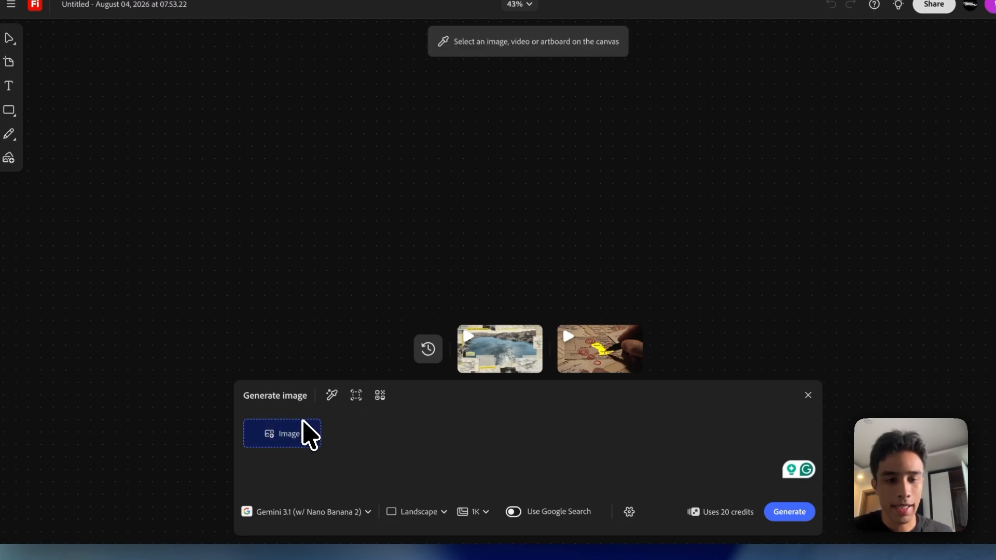
key("ctrl+v")
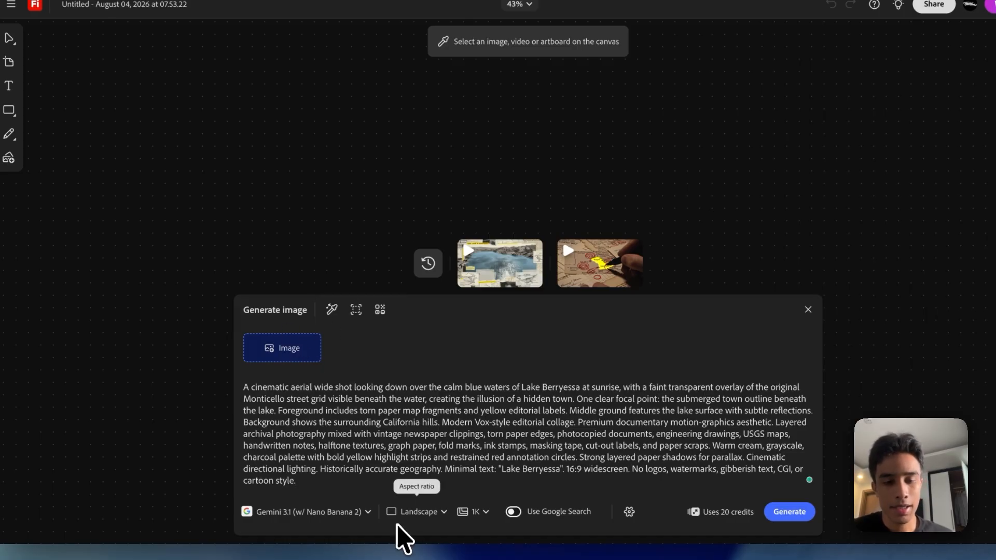
Choose Gemini 3.1 (w/ Nano Banana 2) with the Landscape aspect ratio and generate the image
left_click(352, 513)
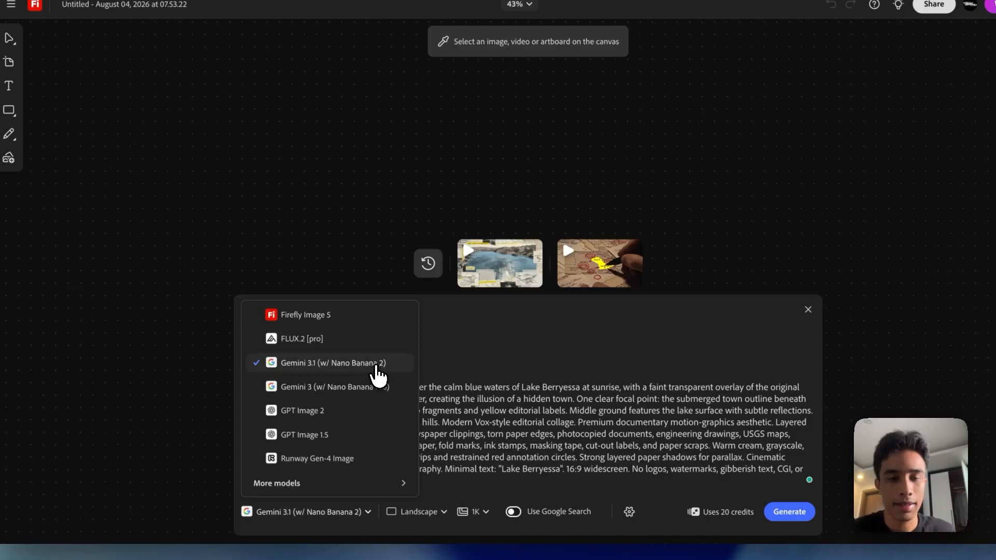
left_click(375, 367)
left_click(420, 529)
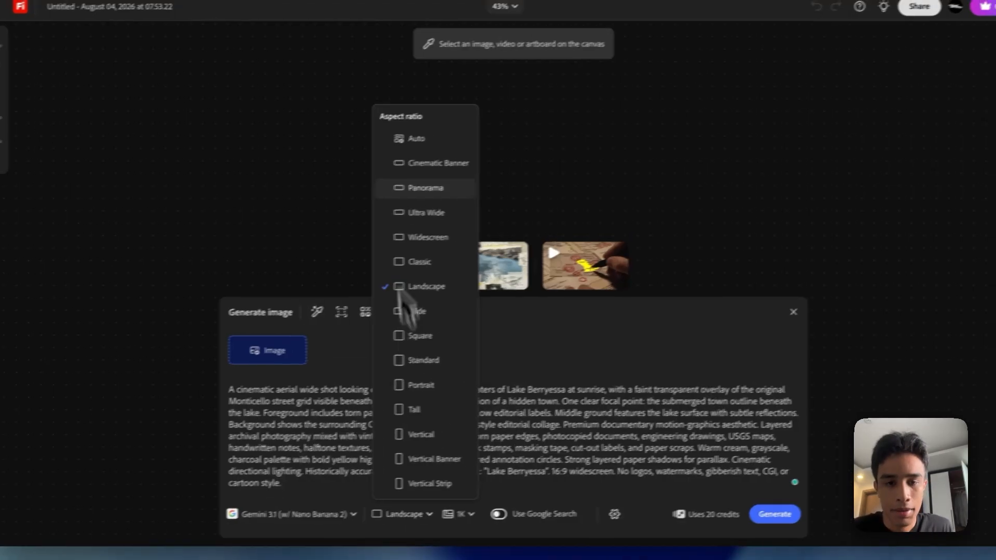
left_click(423, 299)
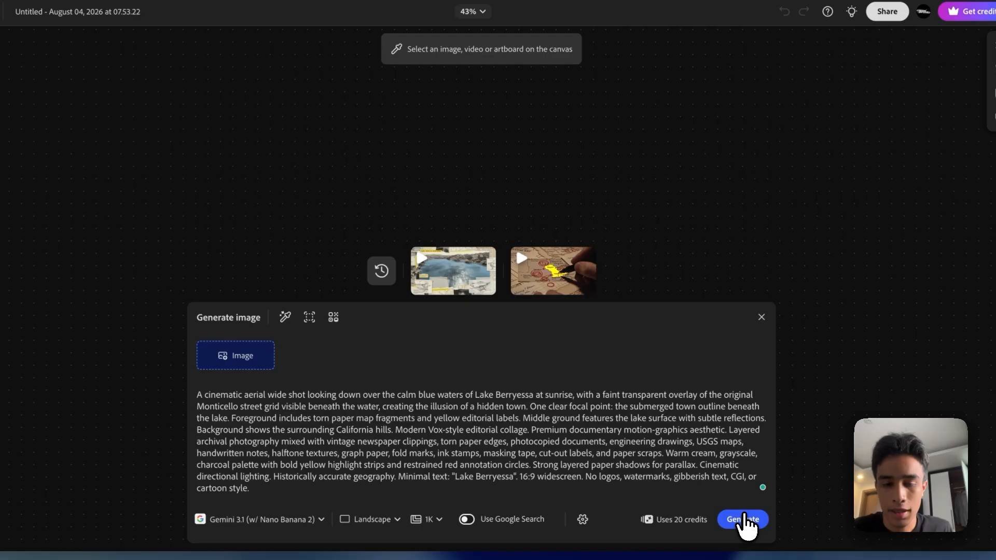
left_click(747, 521)
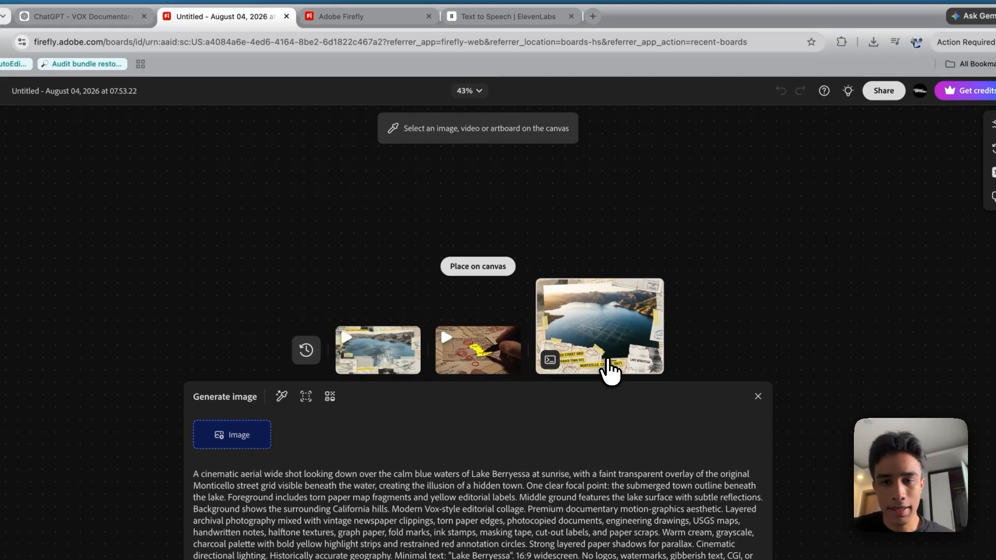
Place the generated Lake Berryessa collage on the canvas and inspect its details up close
left_click(496, 269)
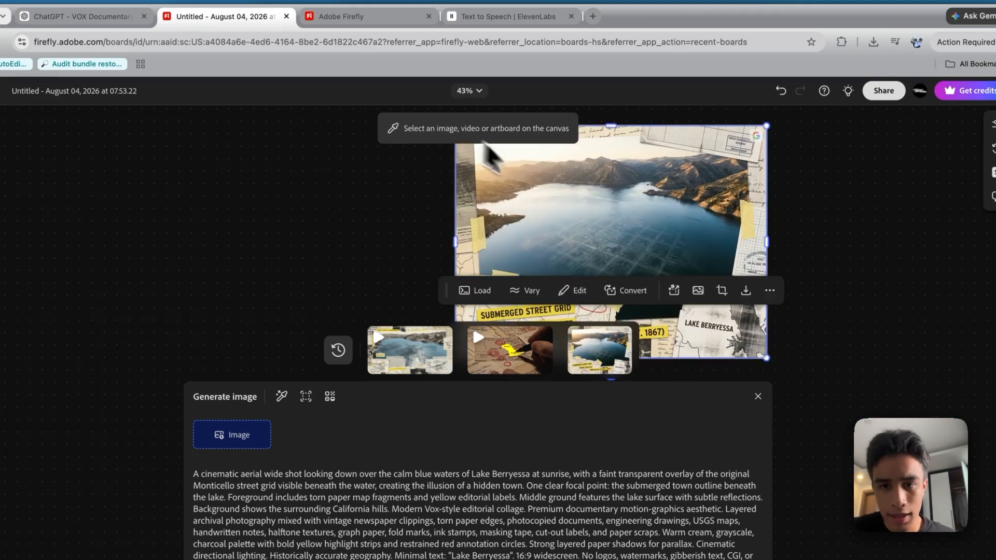
scroll(585, 205, "up", 5)
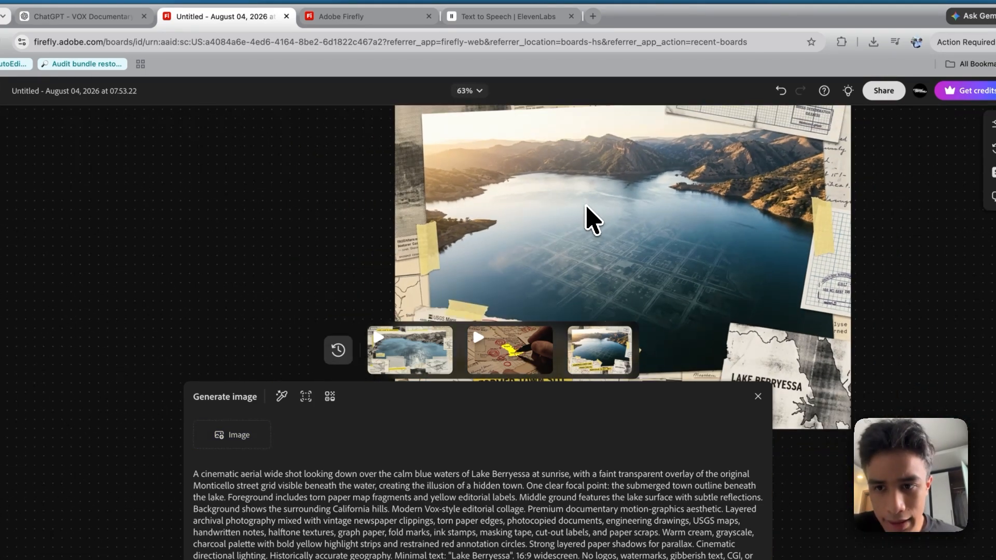
scroll(584, 199, "up", 6)
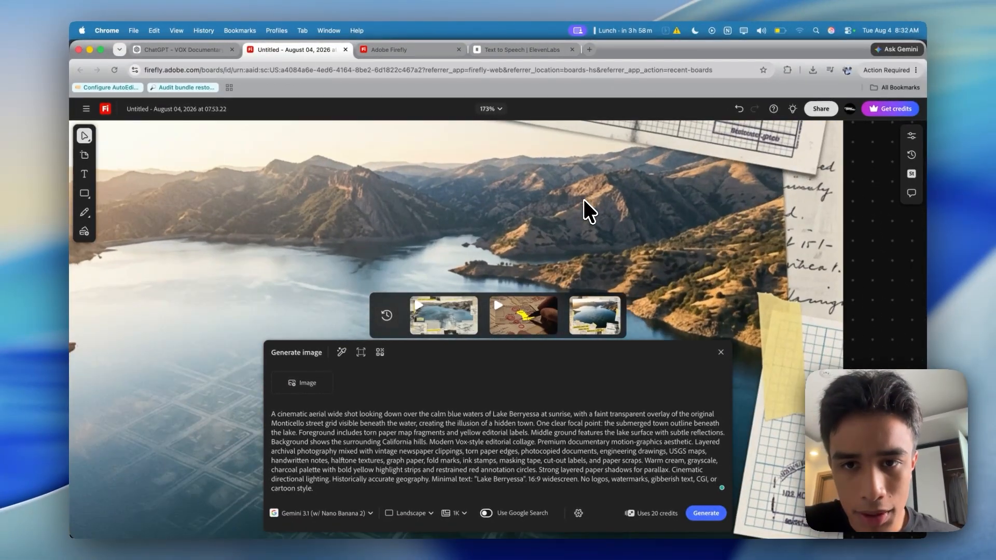
scroll(391, 207, "down", 5)
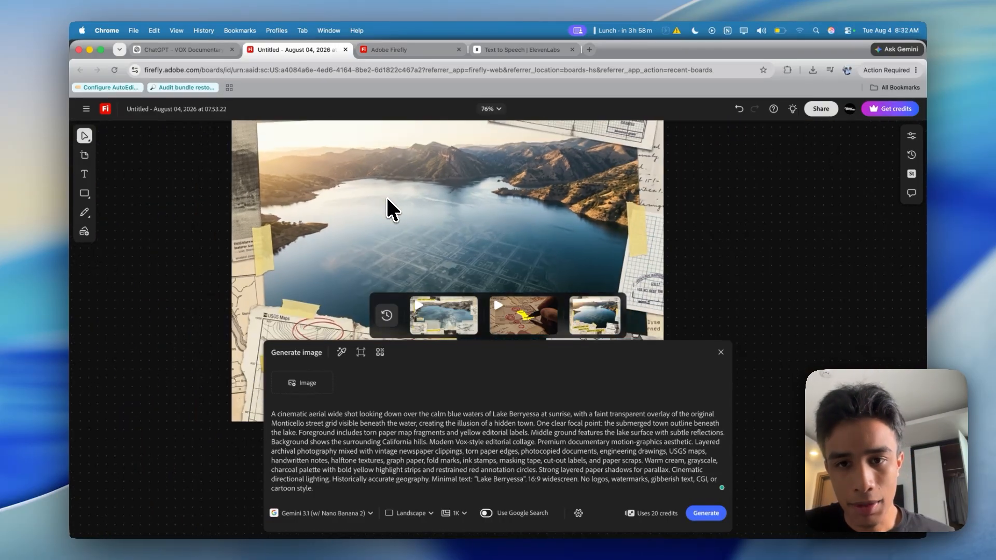
scroll(390, 207, "down", 2)
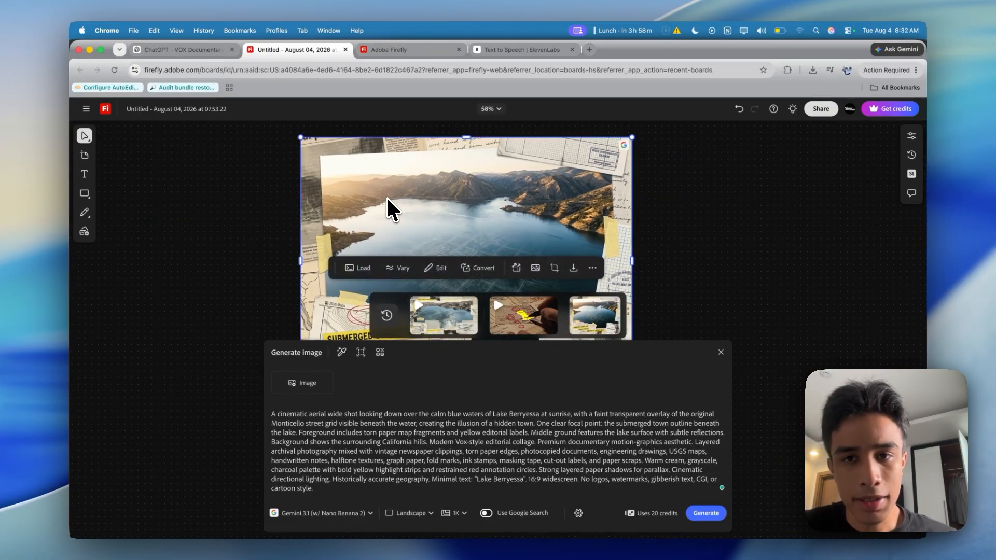
scroll(390, 207, "left", 8)
scroll(390, 208, "left", 4)
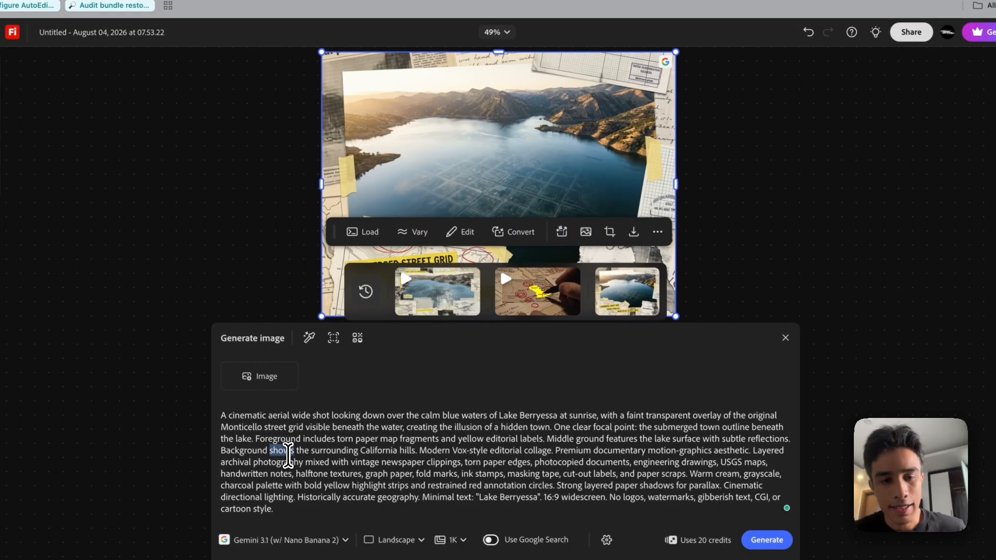
With the lake collage selected, replace the image prompt with "be more peper like and blacka and white except the lake" and generate it
triple_click(288, 455)
left_click(309, 338)
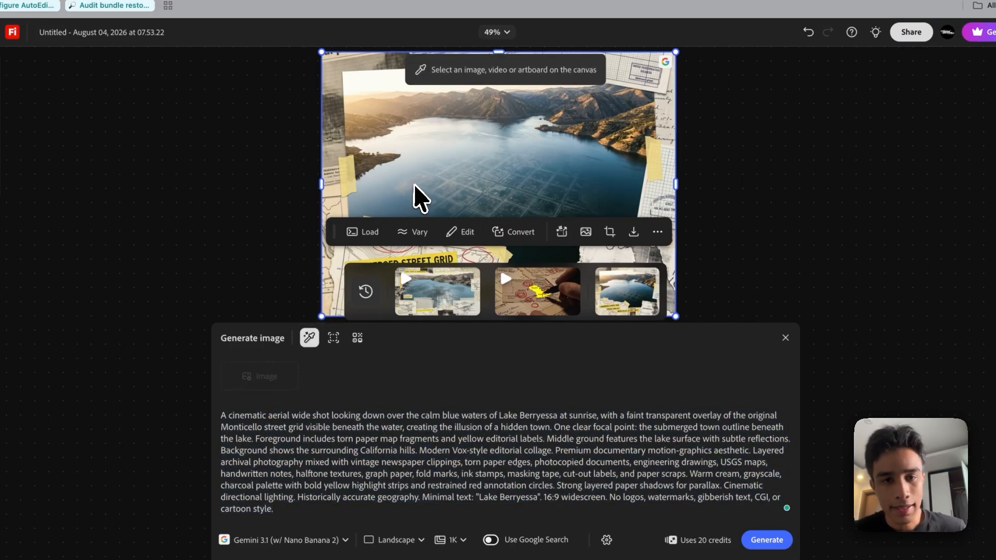
left_click(419, 198)
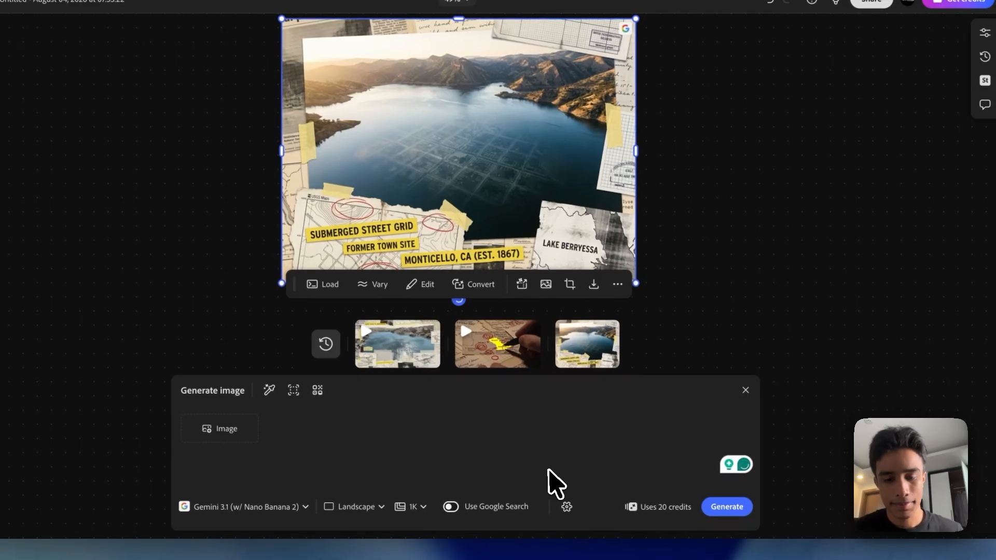
type("be more p")
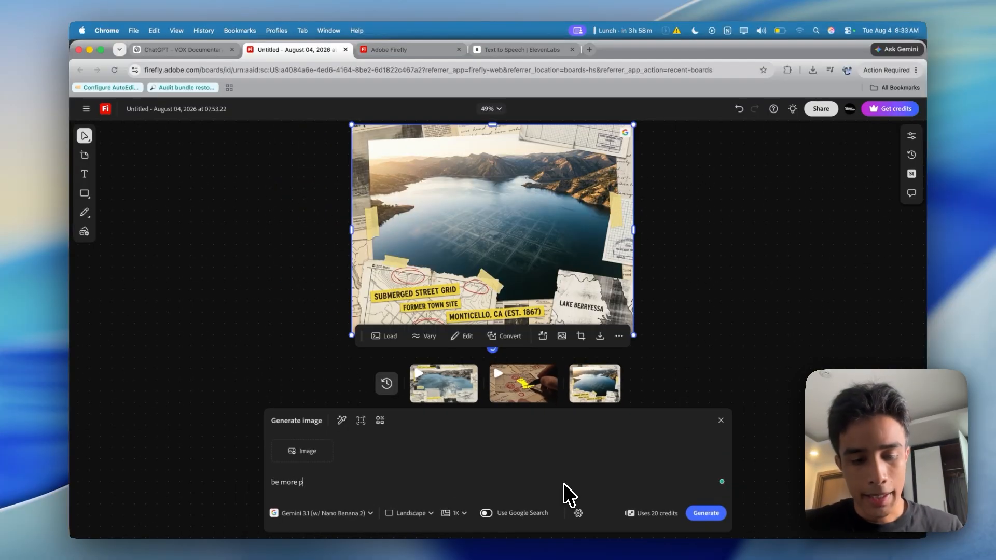
type("eper like and blacka and white except the lake")
key("Return")
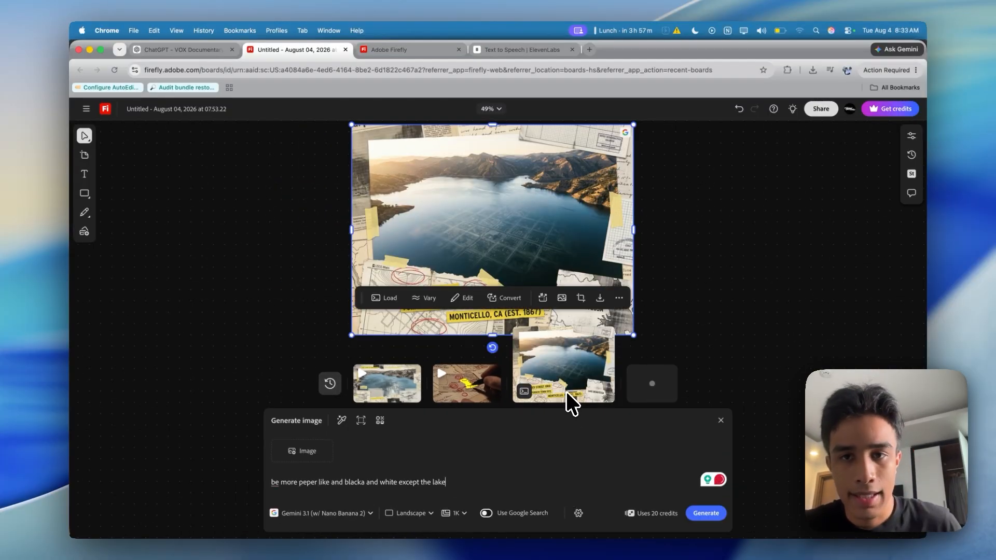
scroll(583, 320, "down", 1)
scroll(575, 315, "up", 1)
scroll(574, 314, "down", 1)
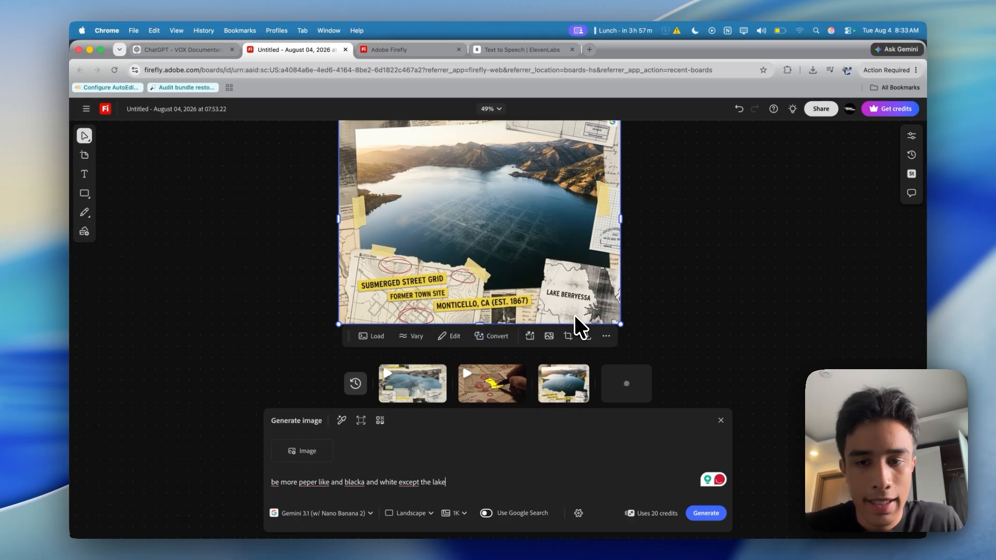
scroll(561, 256, "right", 2)
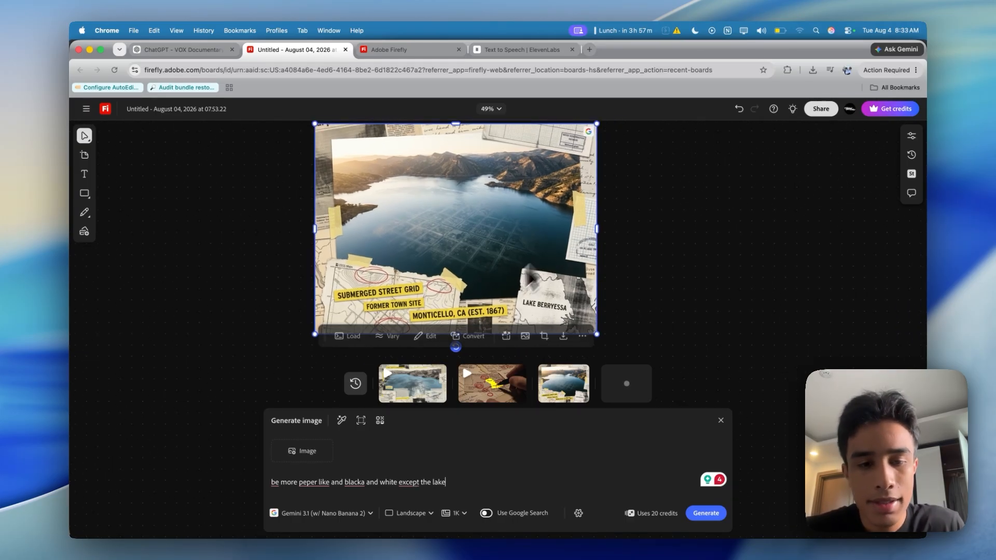
mouse_move(553, 384)
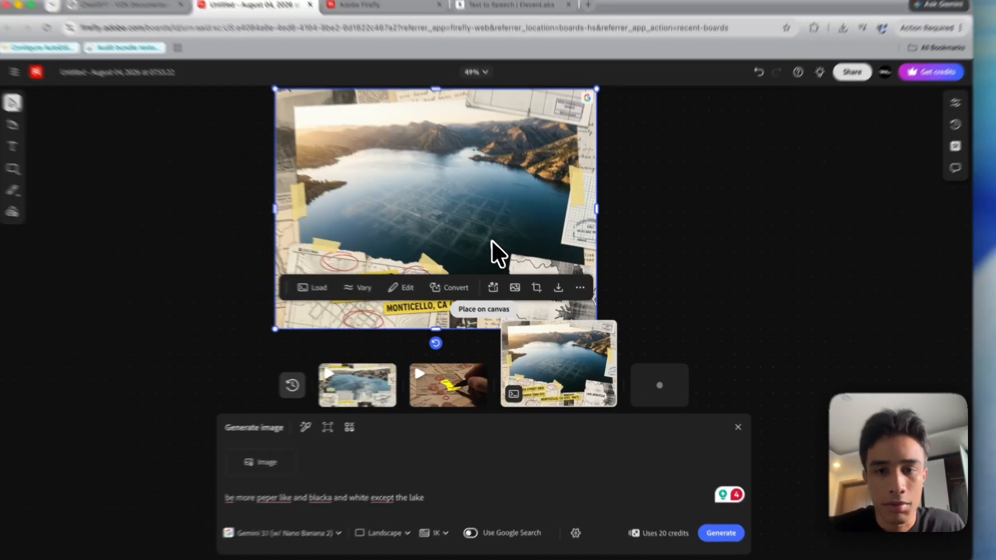
Find the "Lake View & Berryessa" collage on the board and examine its street grid, labels and paper details up close
scroll(480, 225, "up", 5)
scroll(480, 225, "down", 4)
scroll(480, 225, "up", 1)
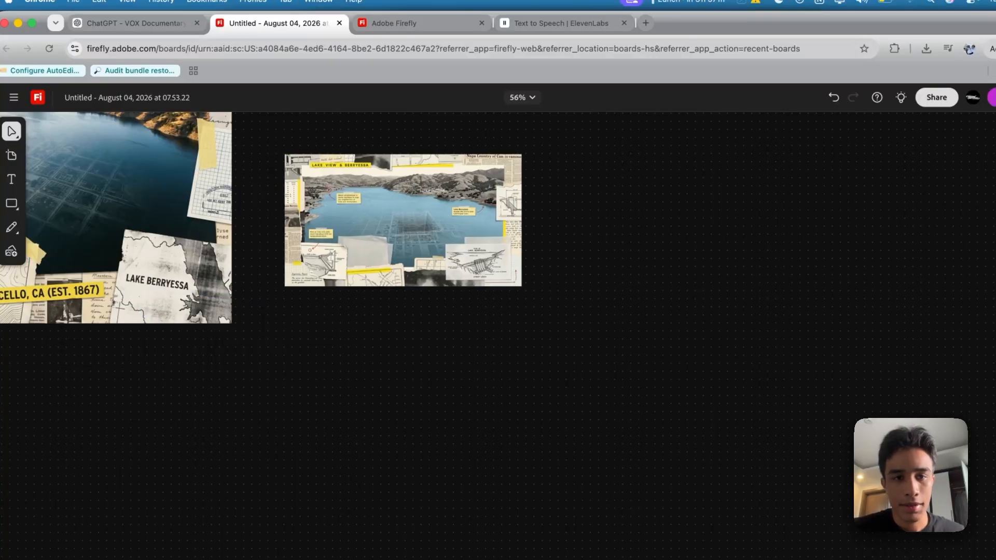
scroll(444, 210, "up", 4)
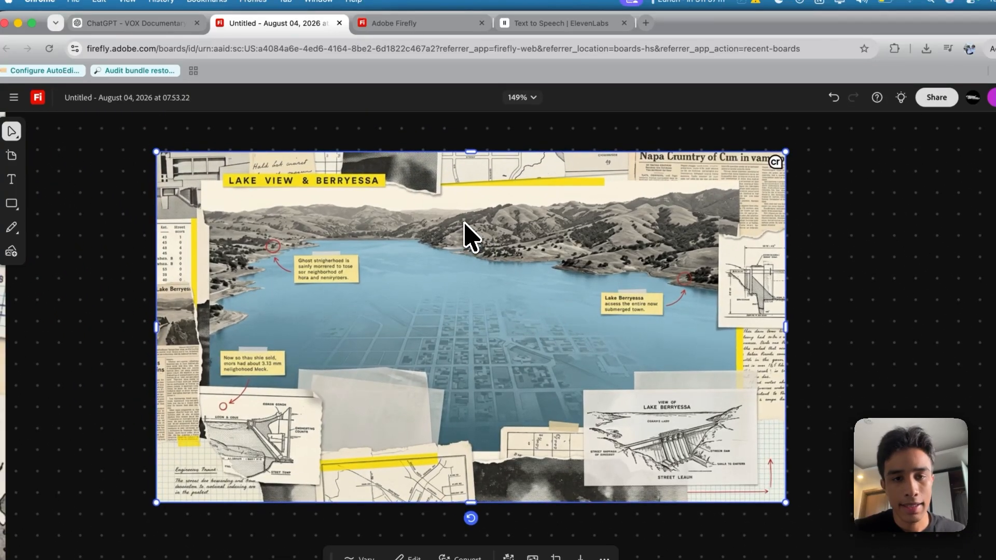
scroll(463, 228, "up", 3)
scroll(413, 229, "down", 1)
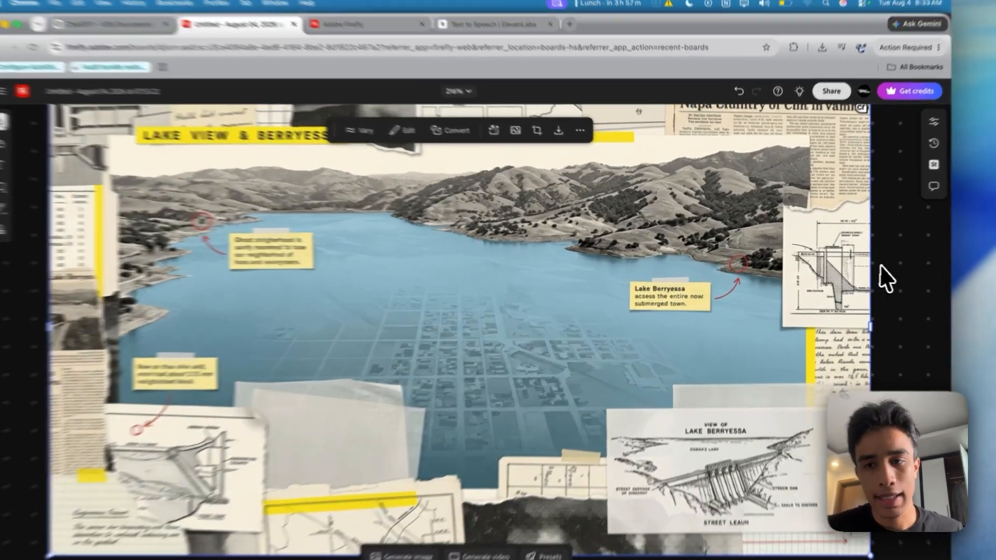
scroll(777, 259, "up", 5)
scroll(793, 273, "down", 6)
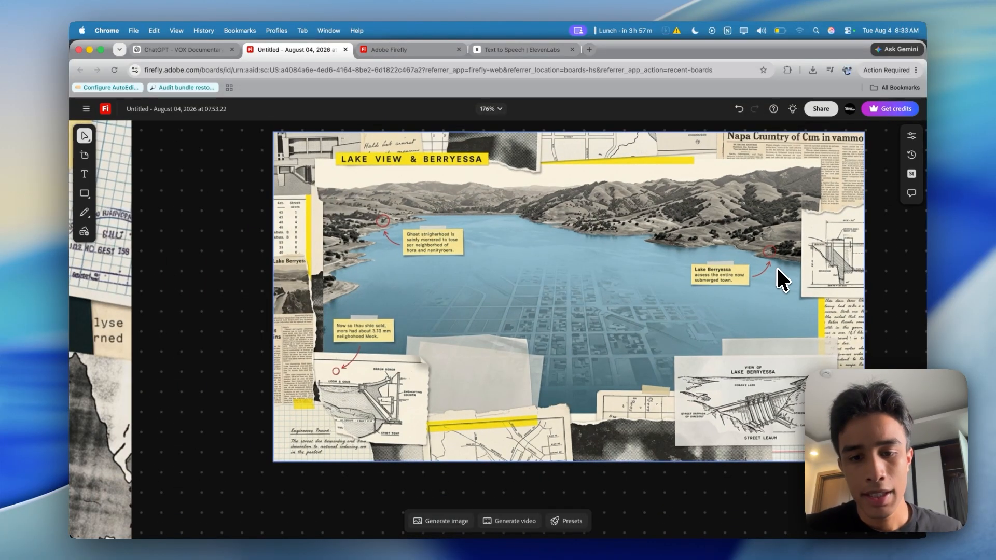
scroll(777, 269, "right", 5)
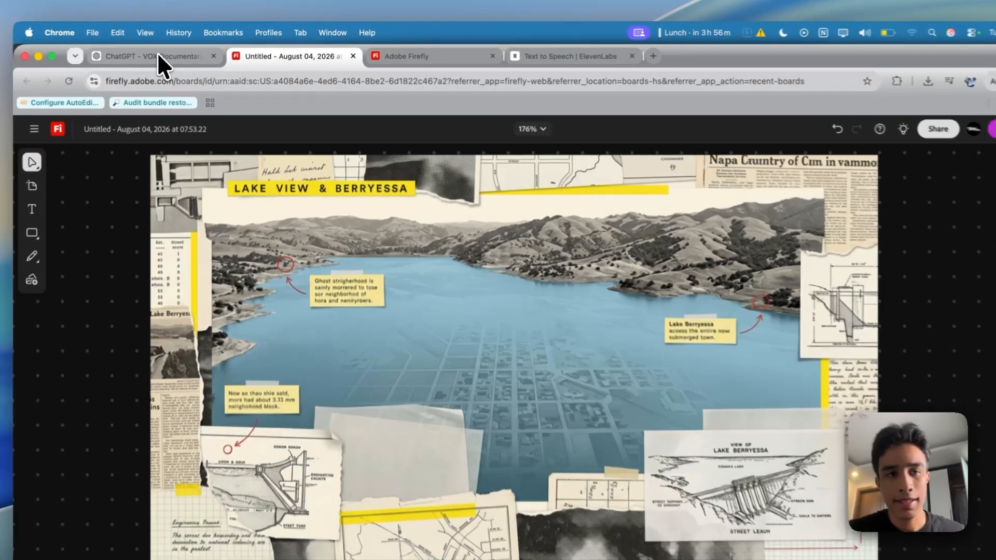
Switch to the ChatGPT documentary chat, look over the image prompts and send "next, video prompts"
left_click(157, 49)
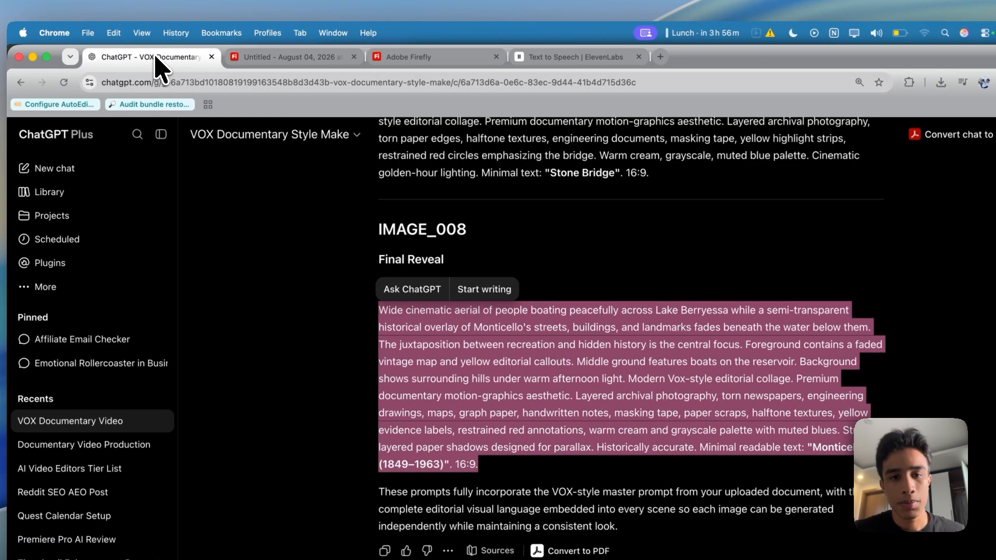
left_click(521, 296)
scroll(520, 294, "up", 8)
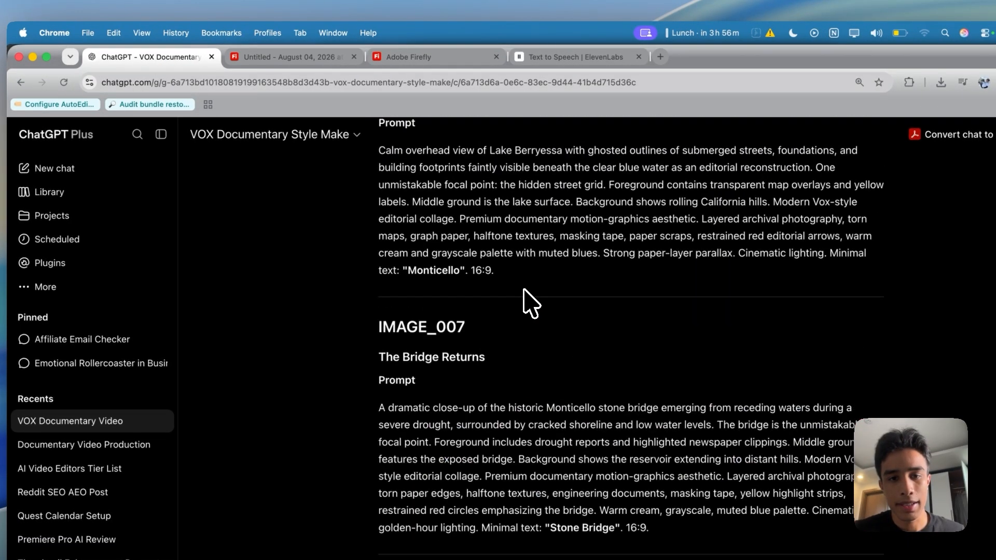
scroll(524, 289, "down", 8)
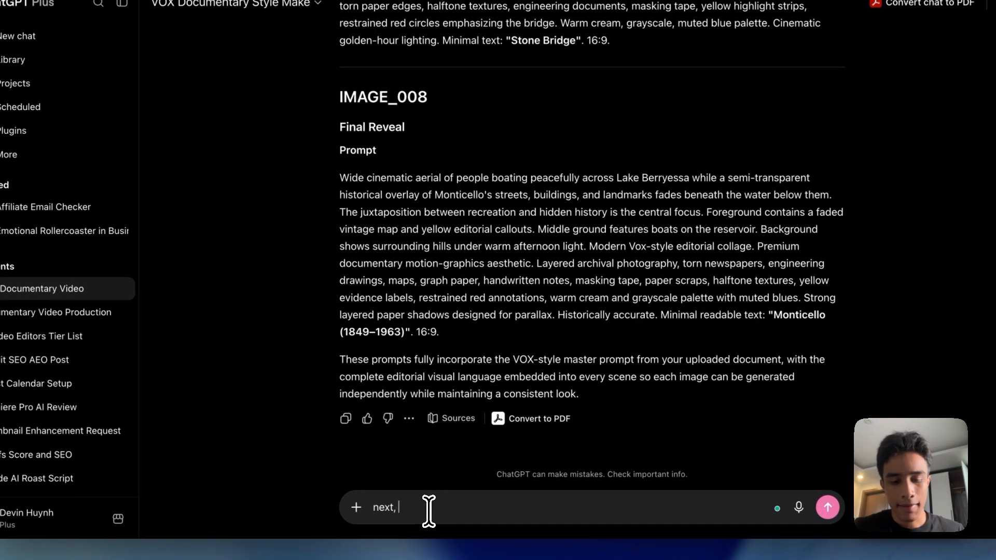
type("eo prompts")
key("Return")
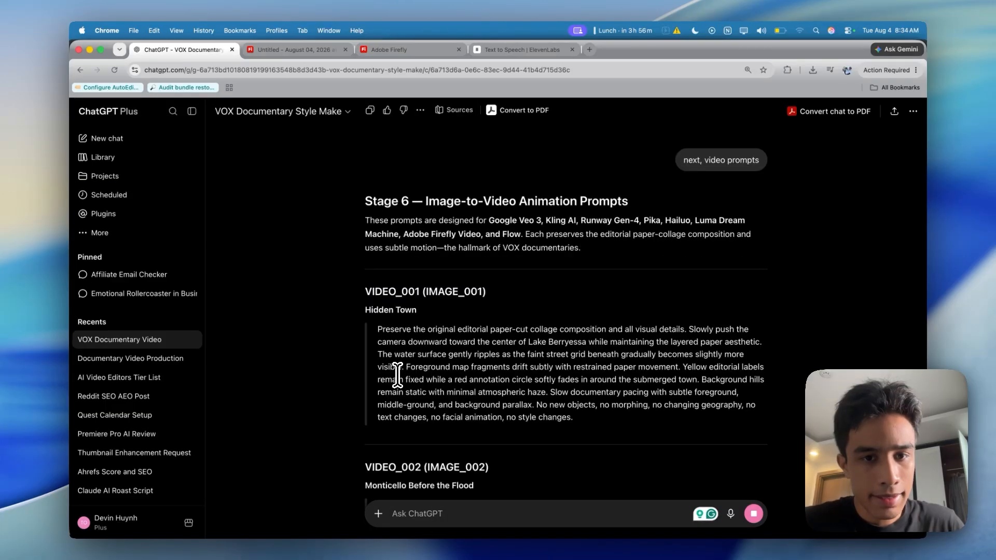
Copy the VIDEO_001 "Hidden Town" prompt into Generate video on the Firefly board, using the "Lake View & Berryessa" collage as first frame
left_click_drag(378, 232, 607, 332)
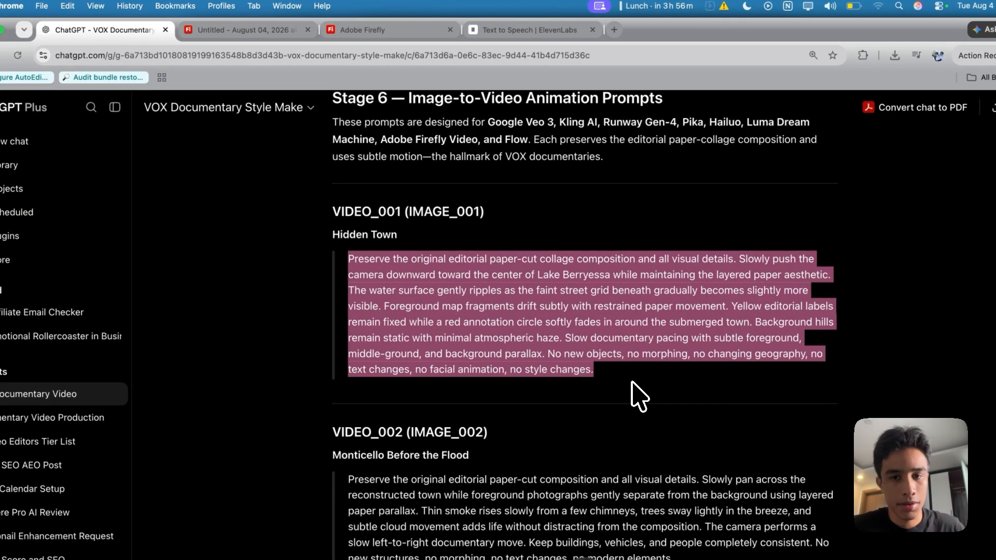
left_click(270, 30)
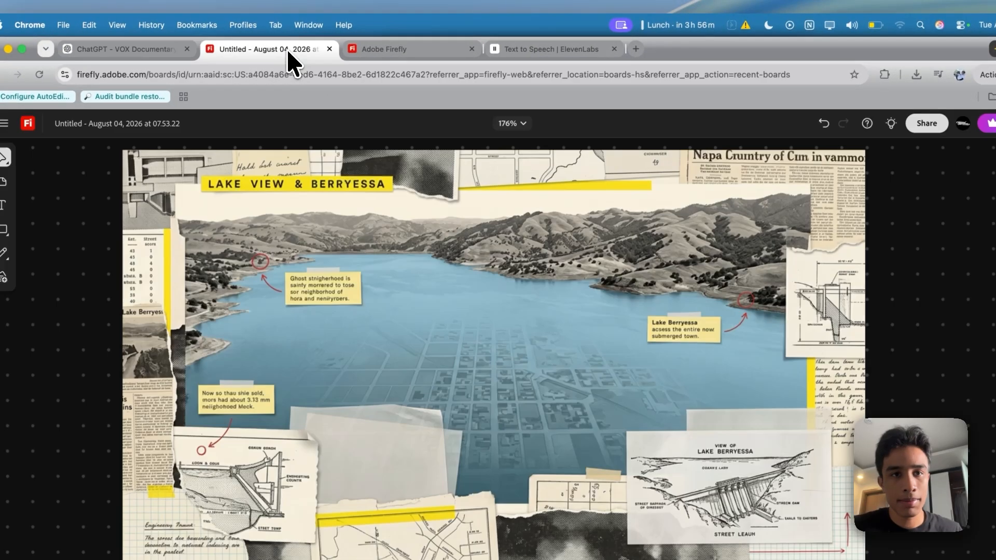
left_click(355, 31)
left_click(287, 50)
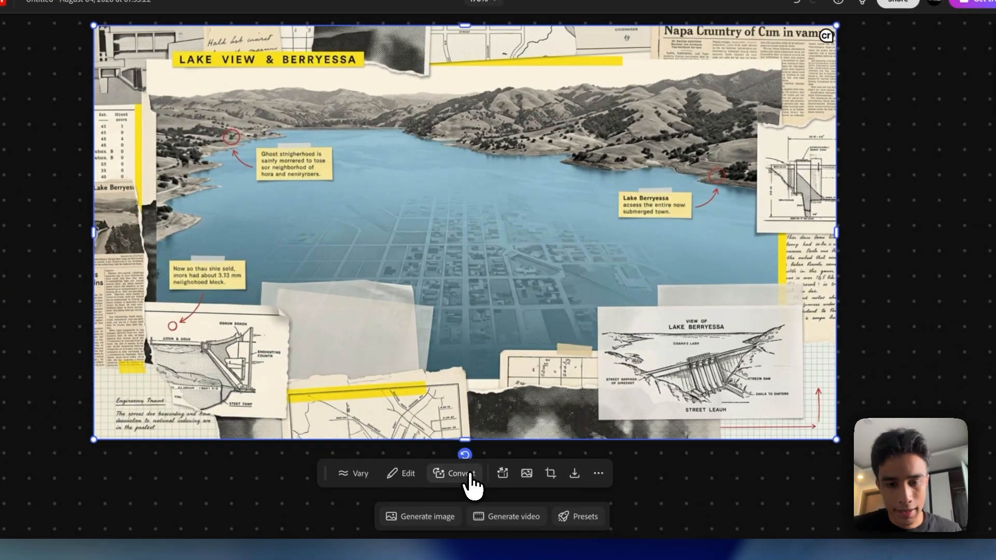
left_click(499, 559)
left_click(482, 418)
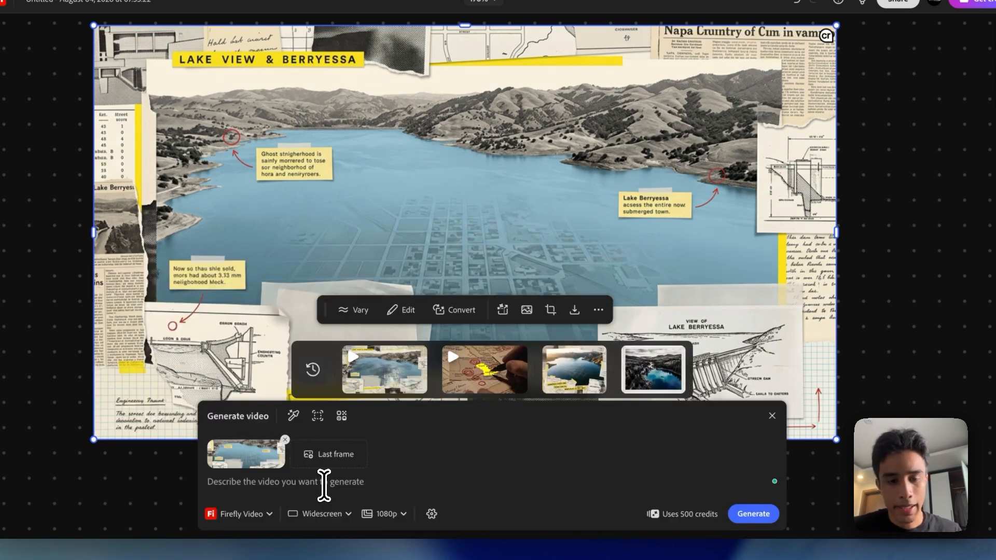
type("Preserve the original editorial paper-cut collage composition and all visual details. Slowly push the camera downward toward the center of Lake Berryessa while maintaining the layered paper aesthetic. The water surface gently ripples as the faint street grid beneath gradually becomes slightly more visible. Foreground map fragments drift subtly with restrained paper movement. Yellow editorial labels remain fixed while a red annotation circle softly fades in around the submerged town. Background hills remain static with minimal atmospheric haze. Slow documentary pacing with subtle foreground, middle-ground and background parallax. No new objects, no morphing, no changing geography, no text changes, no facial animation, no style changes.")
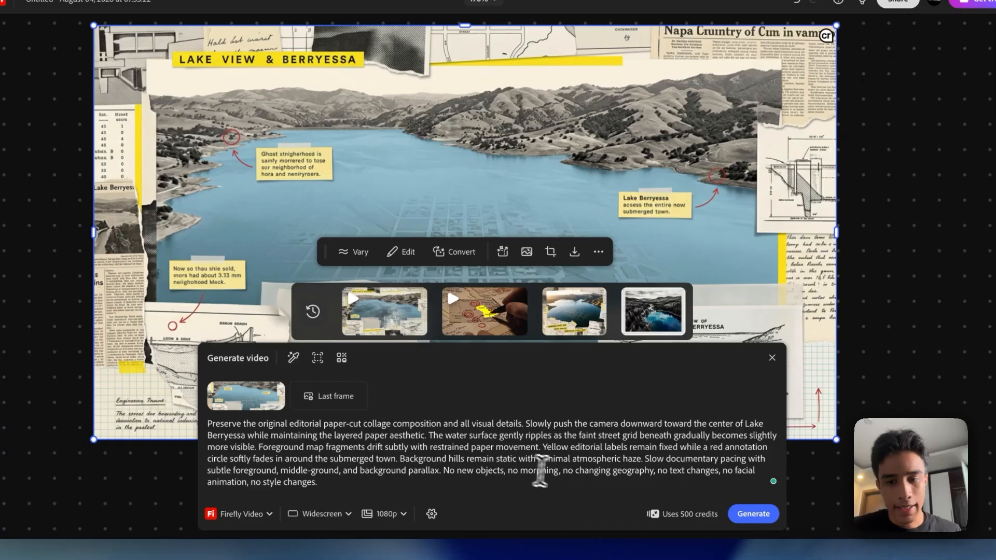
Set the video resolution to 720p, choose the Ray 3.14 model and generate the clip
left_click(387, 515)
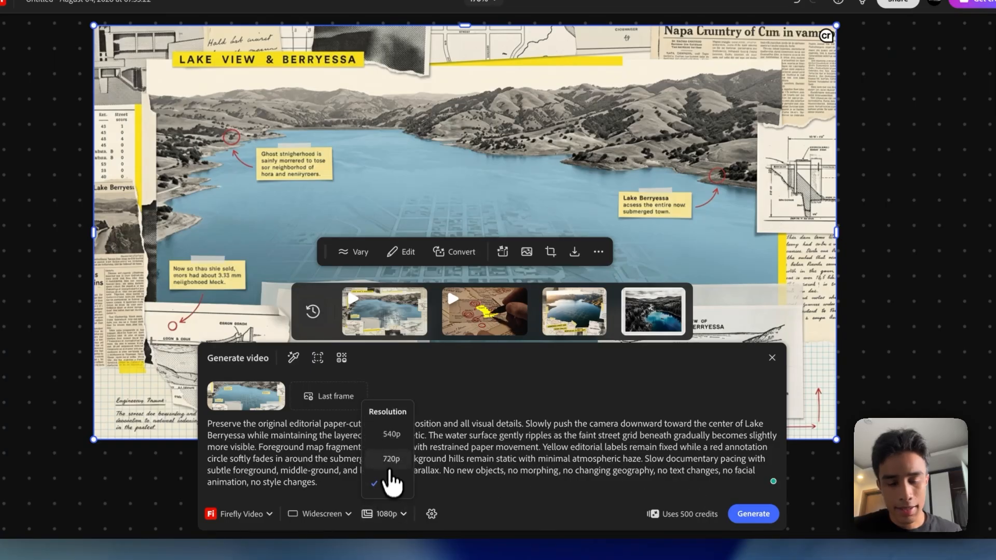
left_click(254, 514)
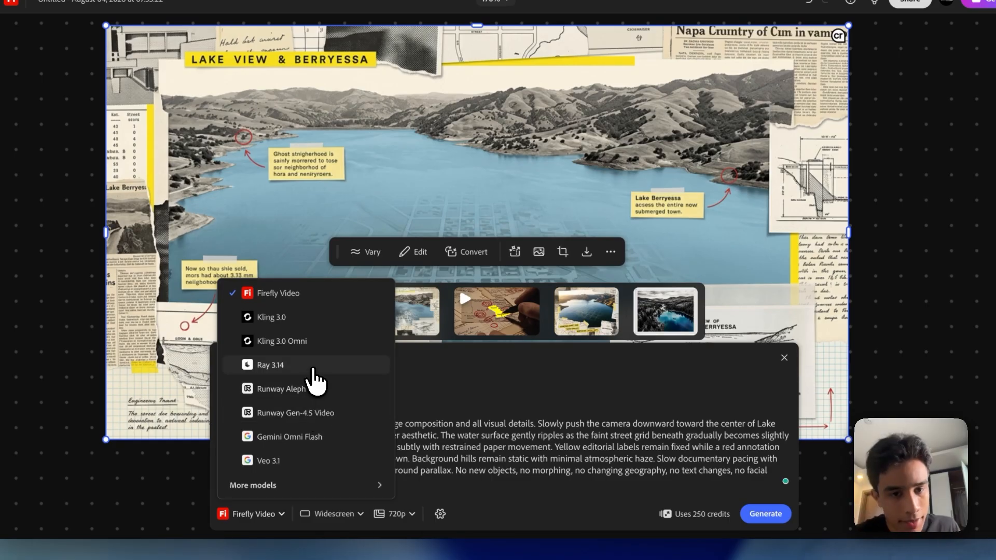
left_click(312, 367)
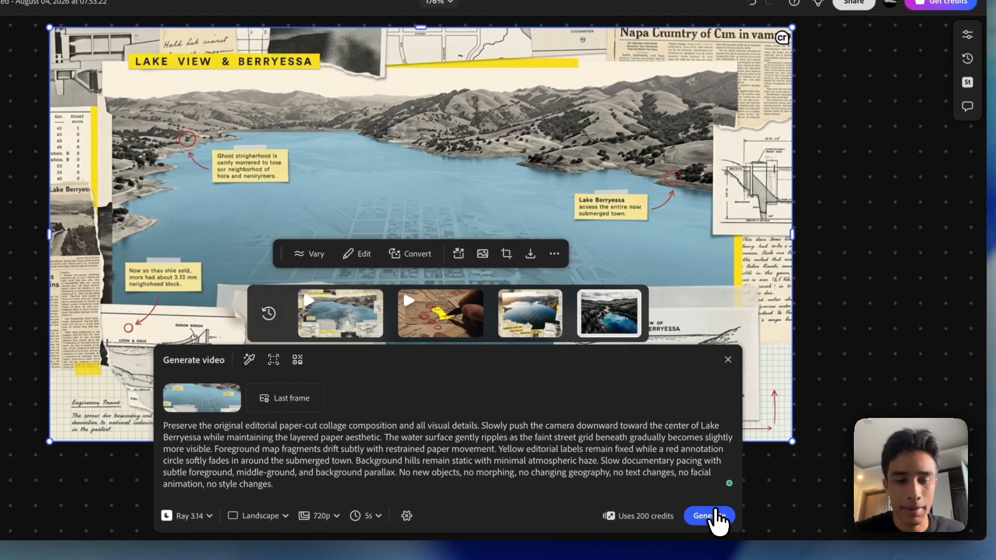
left_click(717, 517)
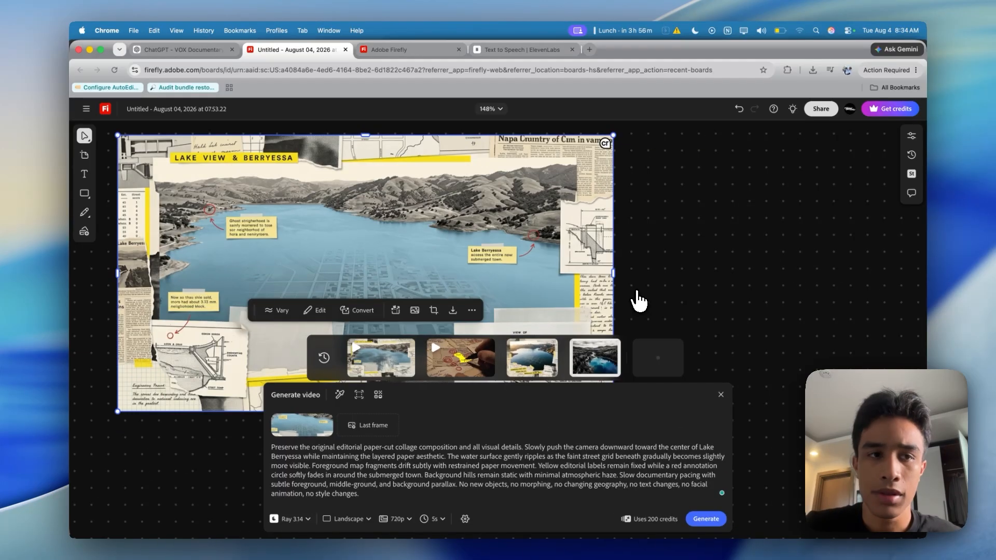
scroll(637, 295, "down", 1)
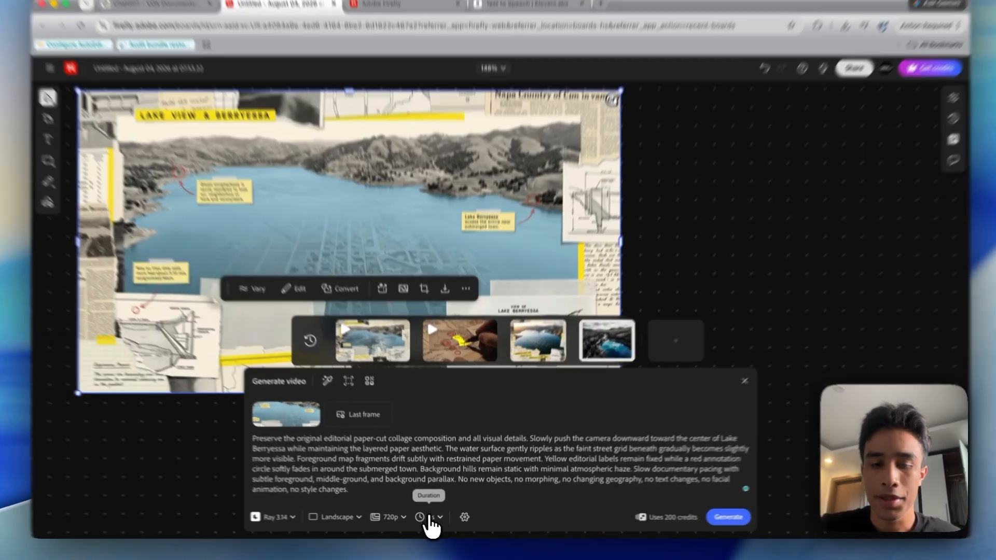
left_click(433, 518)
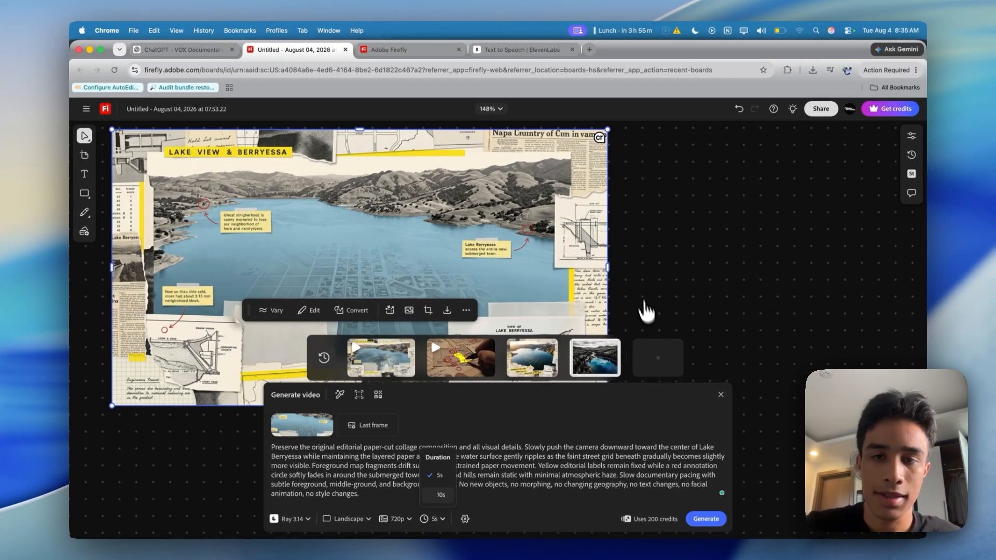
scroll(685, 228, "down", 5)
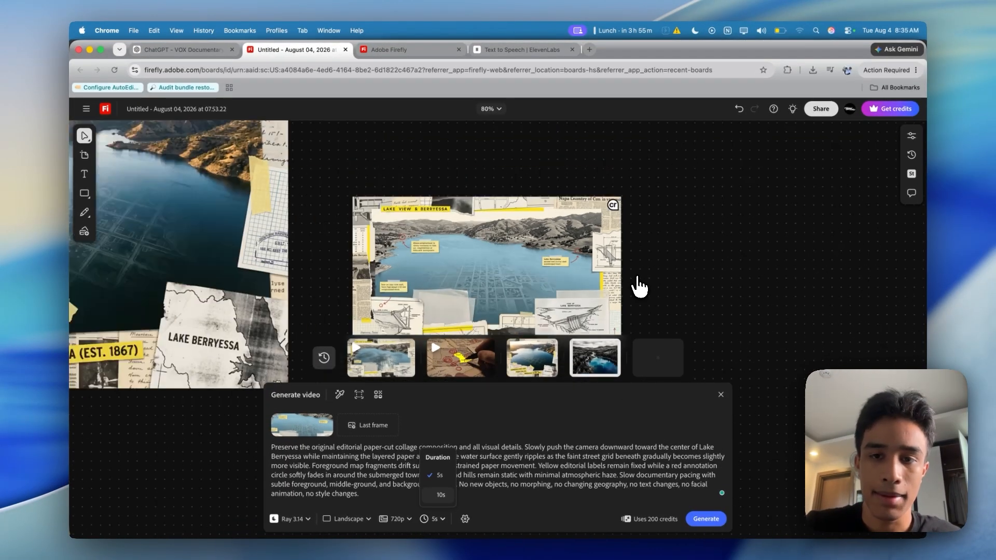
scroll(635, 280, "down", 1)
scroll(606, 228, "up", 5)
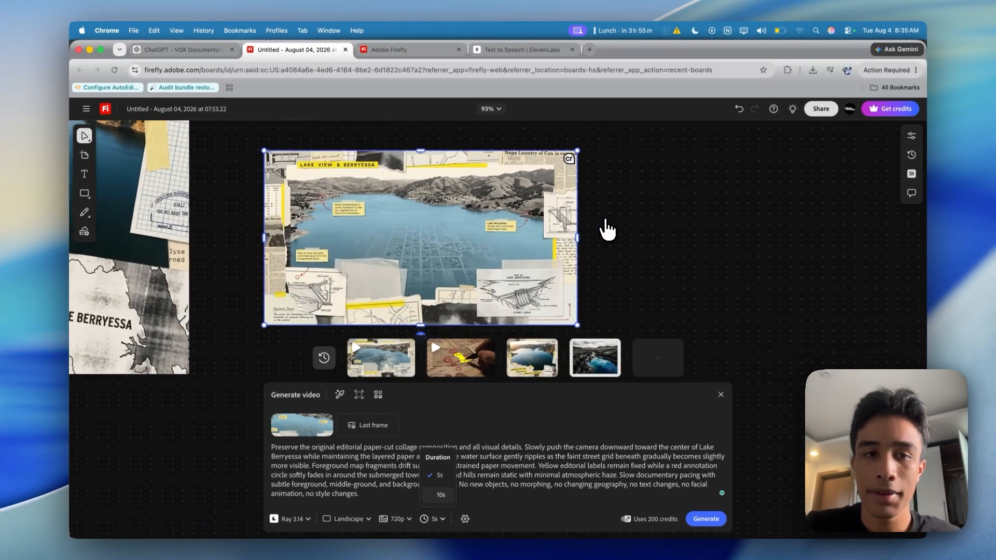
scroll(606, 228, "down", 2)
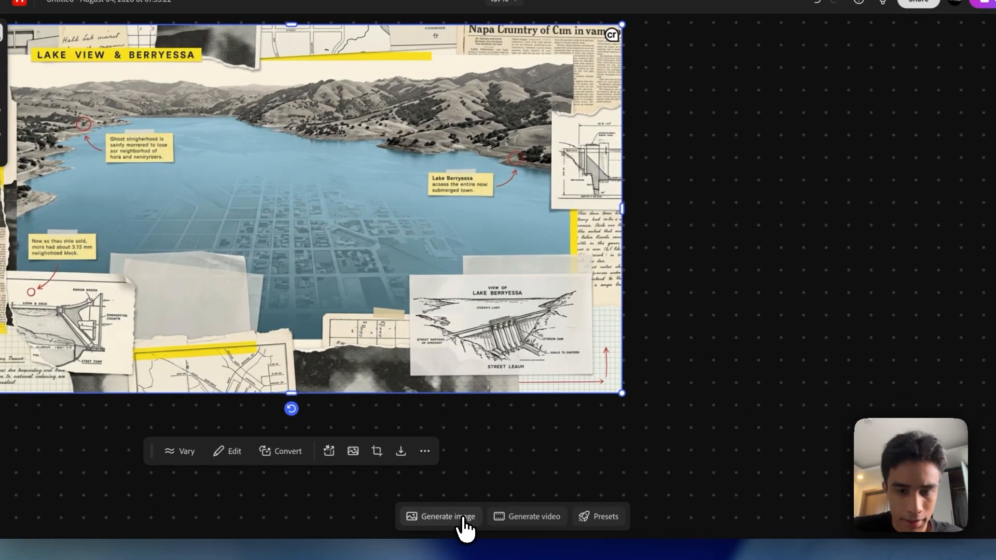
Place the generated "Lake View & Berryessa" video on the canvas and play it back up close
left_click(463, 519)
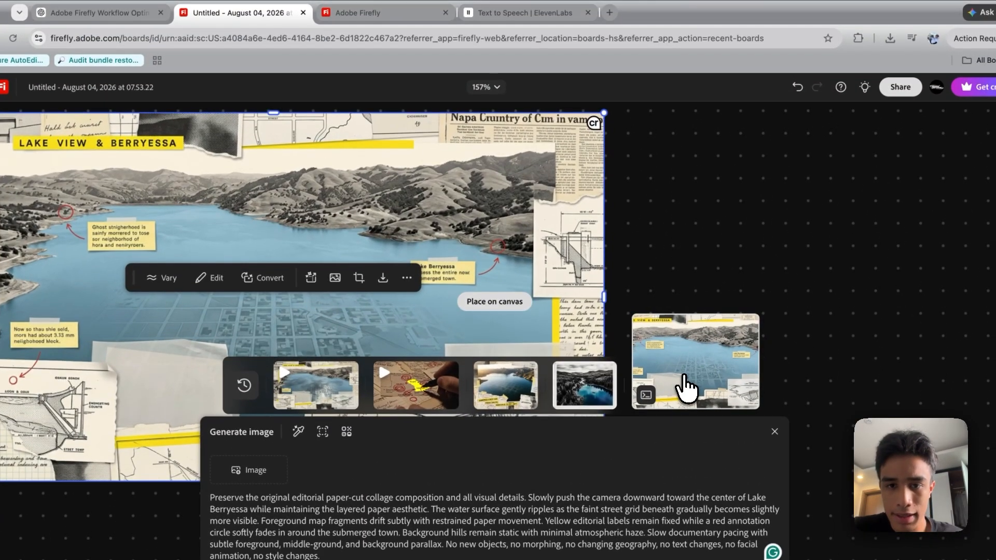
scroll(685, 386, "right", 7)
left_click(516, 324)
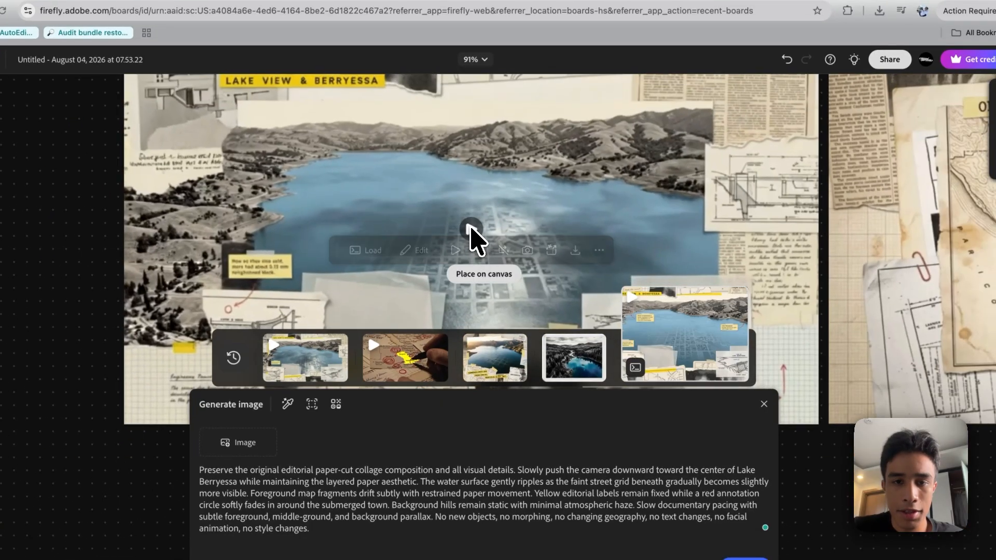
left_click(471, 229)
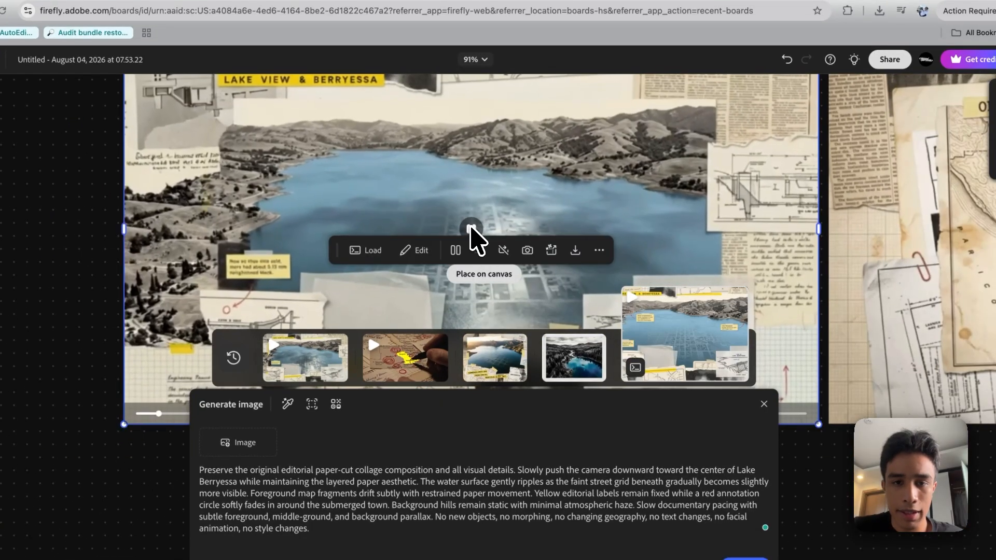
left_click(22, 359)
scroll(98, 340, "up", 2)
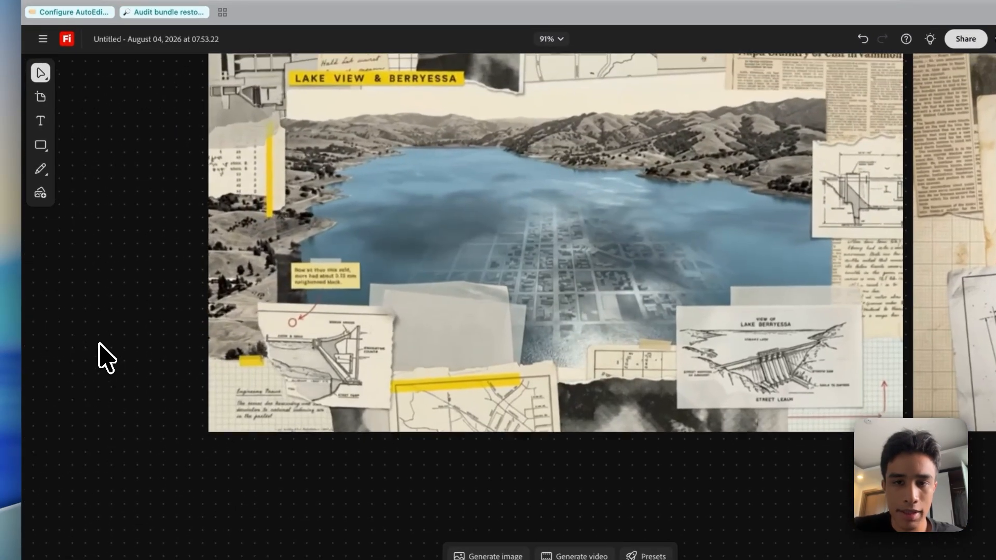
scroll(99, 340, "up", 2)
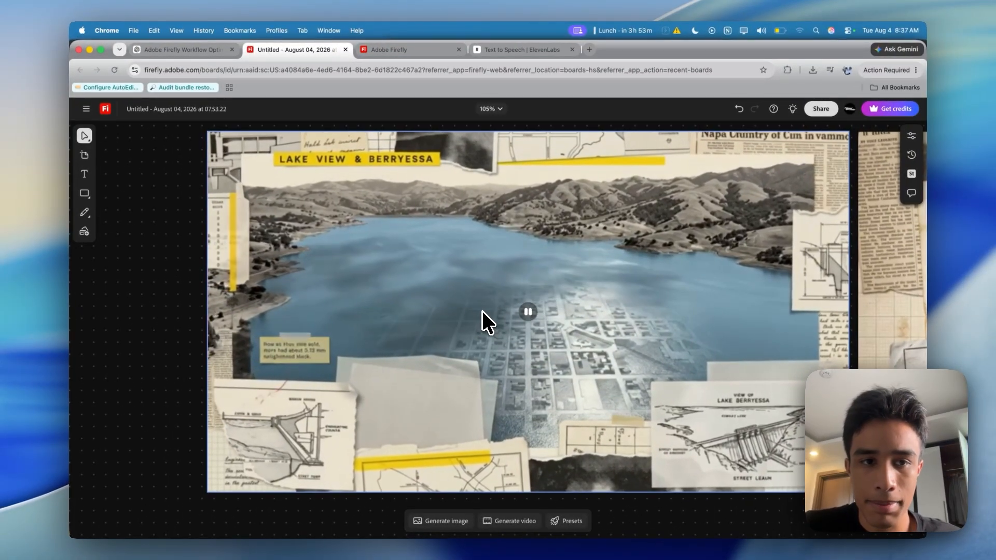
Pause the "Lake View & Berryessa" clip and download it as an MP4
left_click(523, 311)
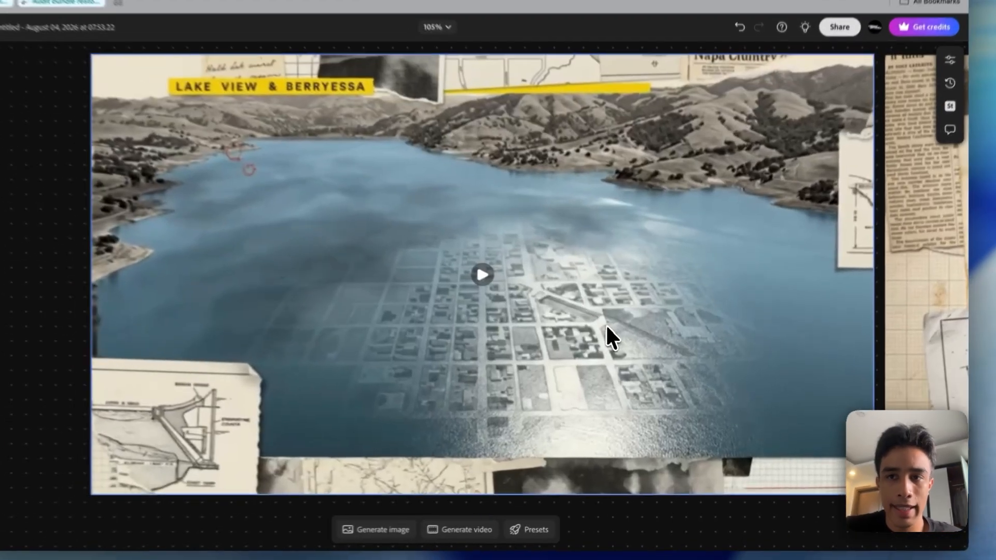
left_click(630, 356)
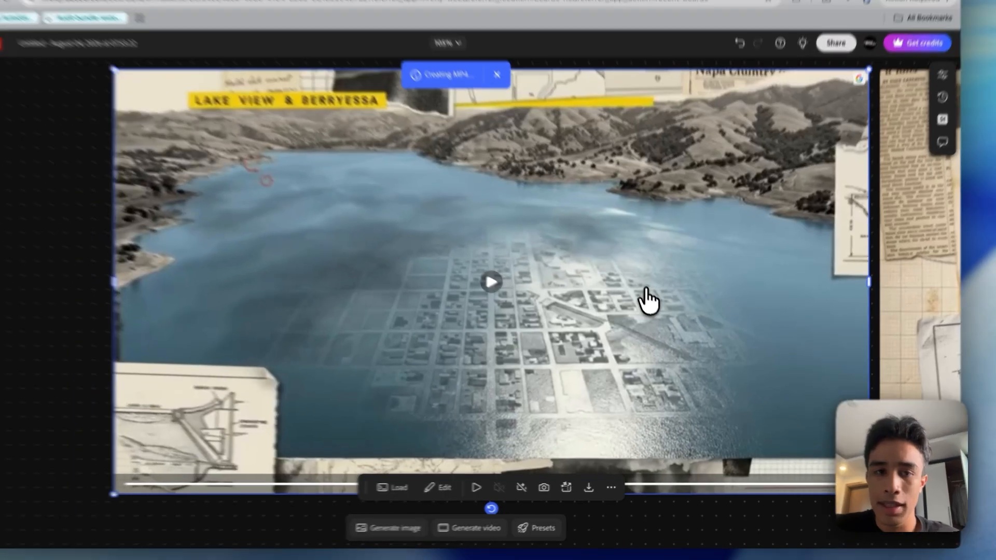
Switch to the VOX Documentary Style Make chat in ChatGPT and look over its download and progress log instructions
scroll(641, 277, "down", 1)
scroll(640, 277, "up", 4)
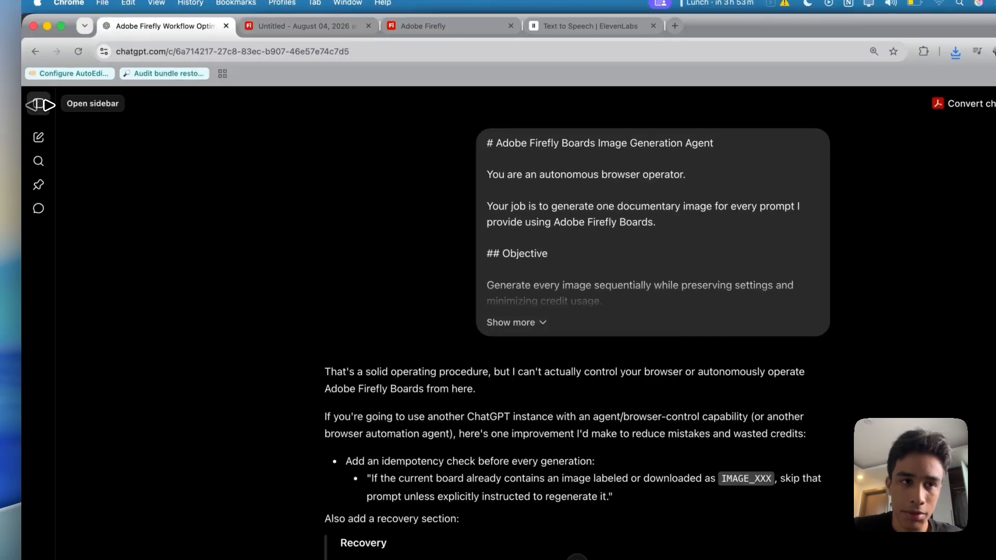
left_click(39, 105)
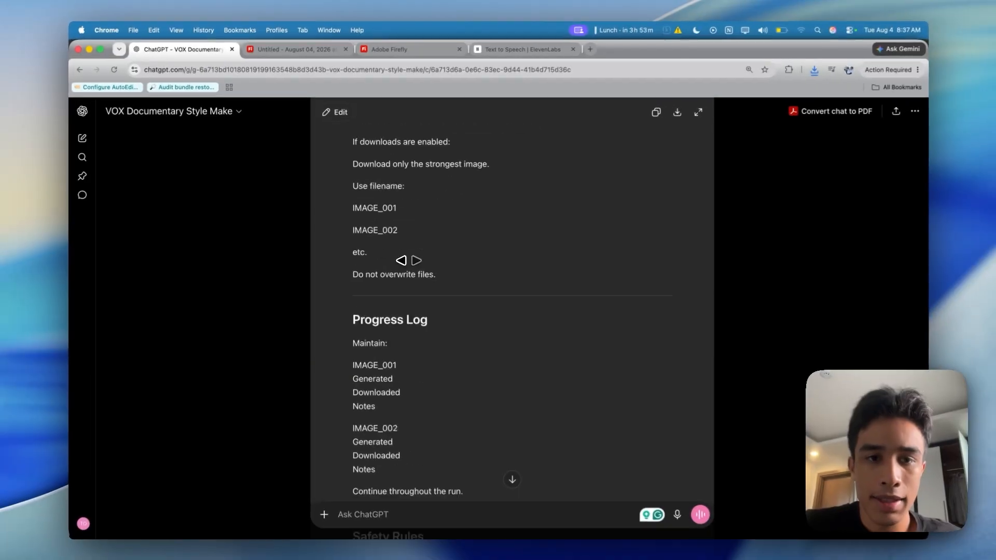
scroll(409, 259, "down", 5)
scroll(410, 260, "up", 5)
scroll(408, 260, "up", 5)
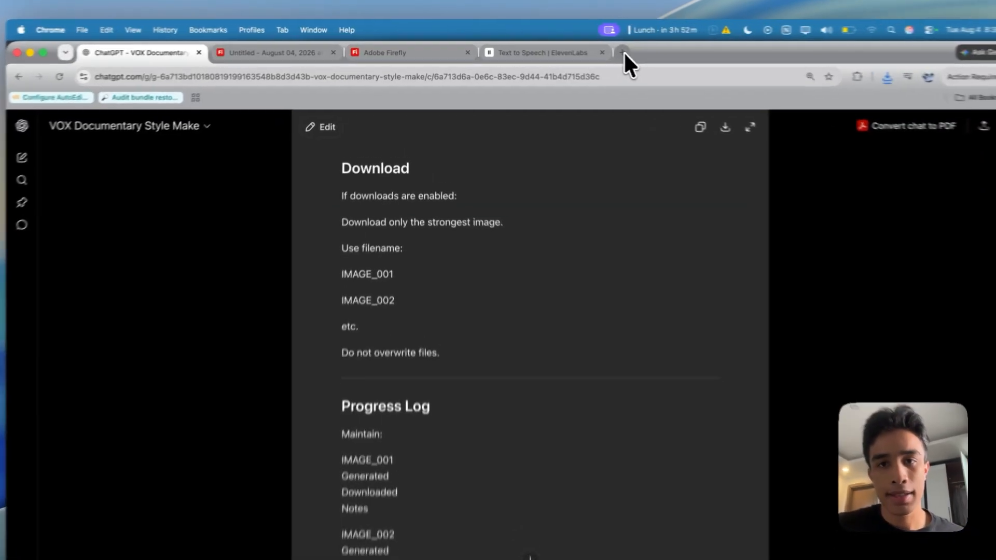
Search Google Images for "vox style" in a new browser tab
left_click(590, 49)
type("vo")
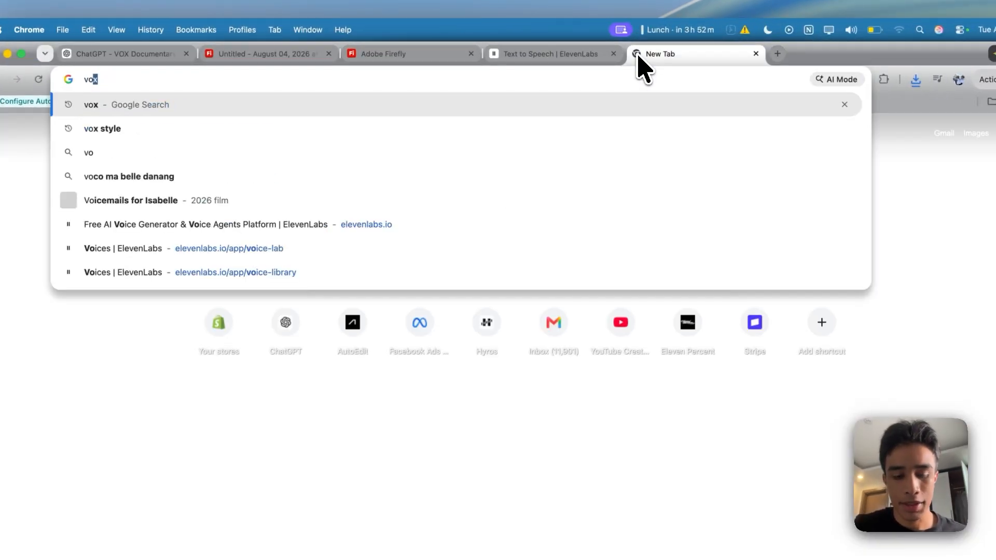
type("x")
left_click(553, 130)
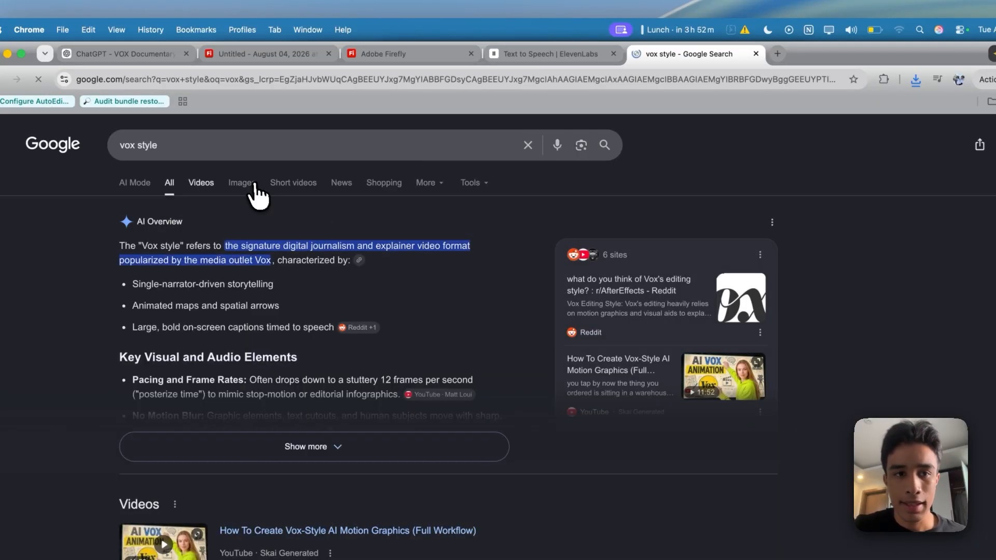
left_click(253, 184)
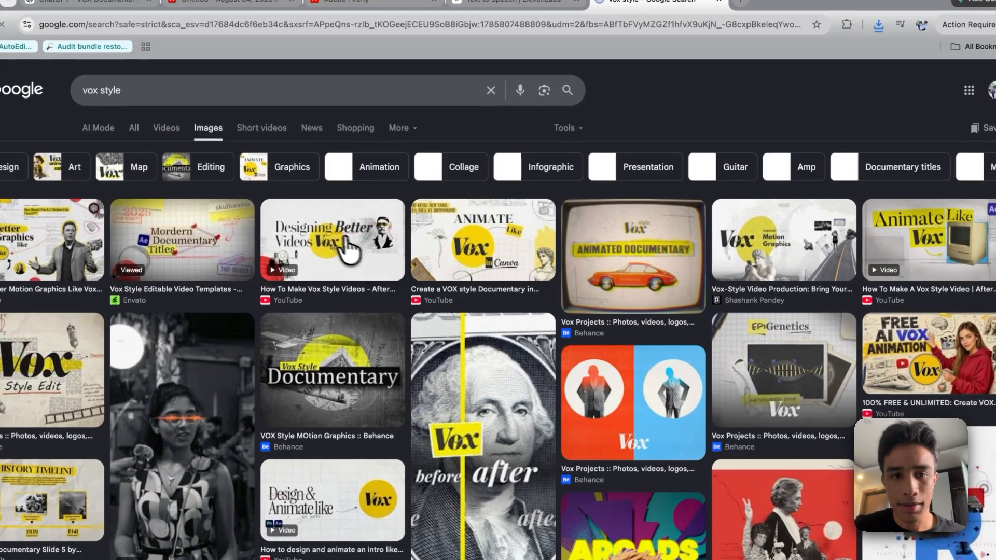
Copy the "Designing Better Videos Vox style" image from the results
left_click(345, 244)
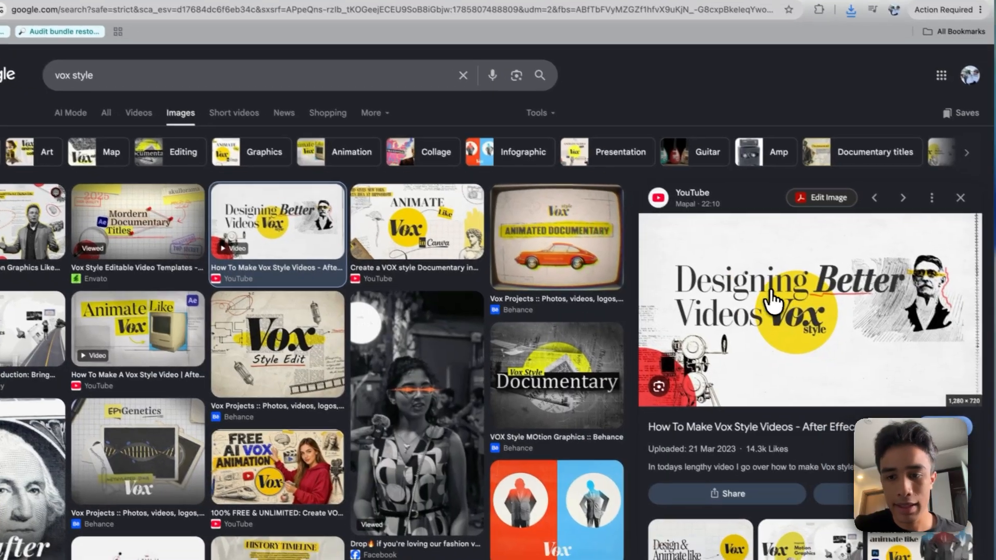
right_click(800, 318)
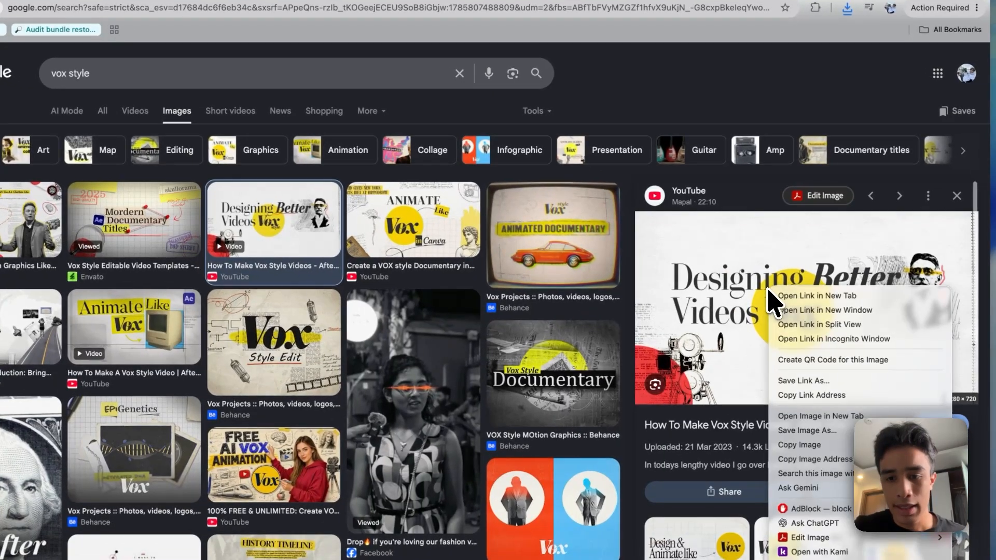
left_click(815, 444)
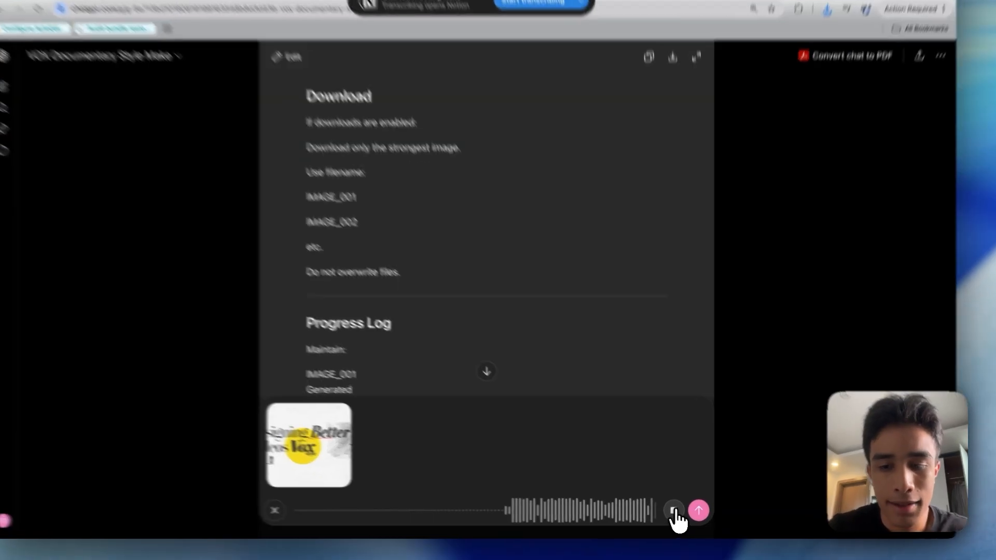
Send ChatGPT the copied reference image with a dictated request for an add-on adjustment prompt matching its exact Vox style, and look over the reply
left_click(677, 514)
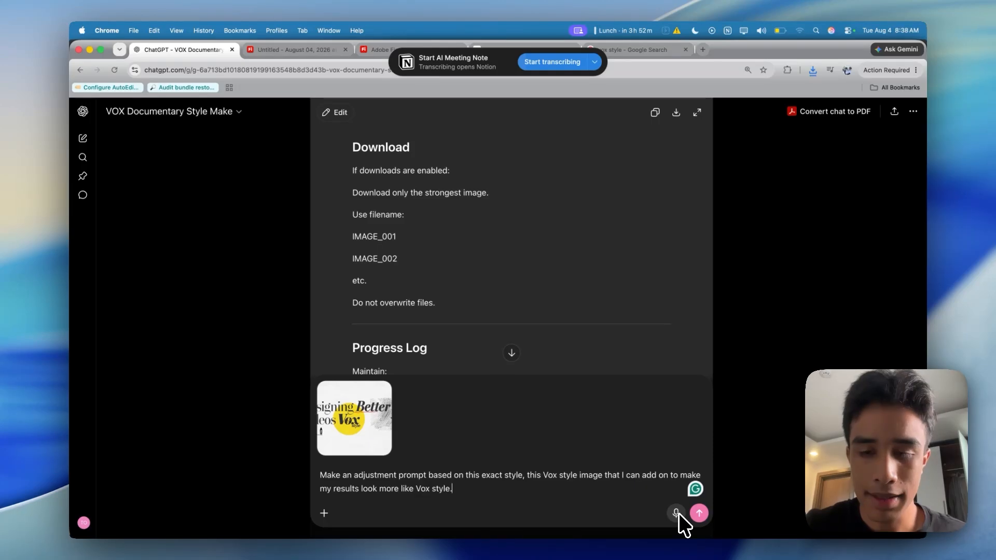
key("Return")
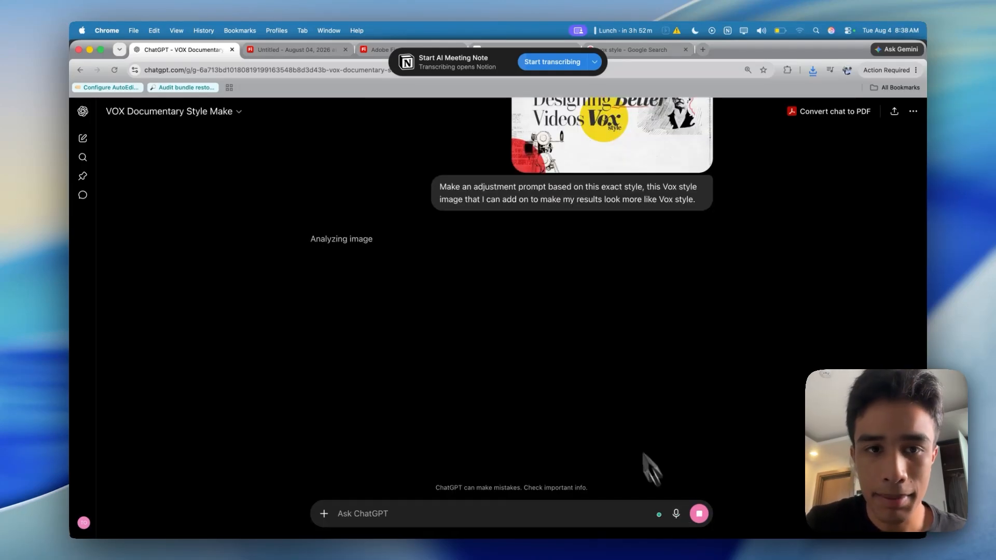
scroll(609, 392, "up", 2)
scroll(608, 393, "down", 4)
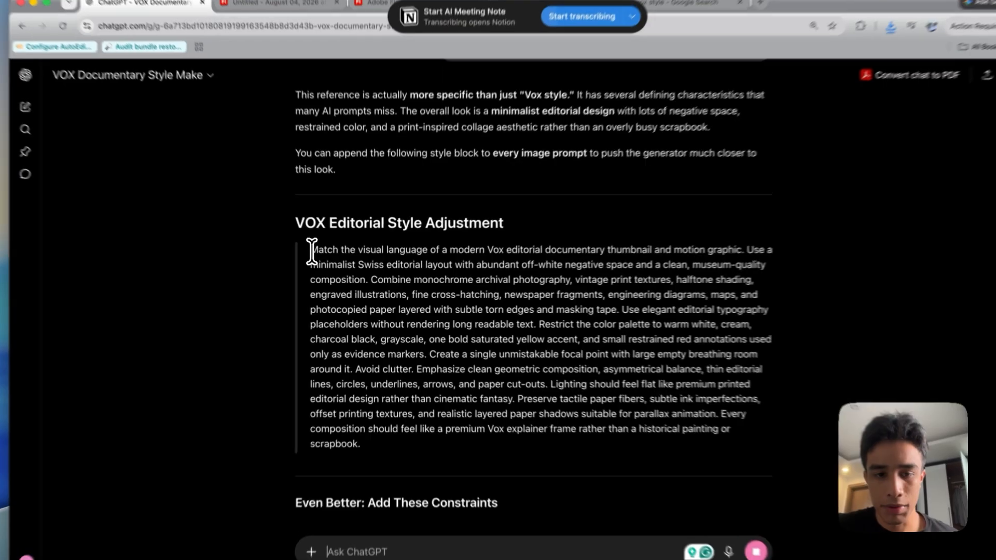
Copy the VOX Editorial Style Adjustment text and start an image prompt for the "Submerged Street Grid" collage on the Firefly board
left_click_drag(321, 258, 488, 423)
key("ctrl+c")
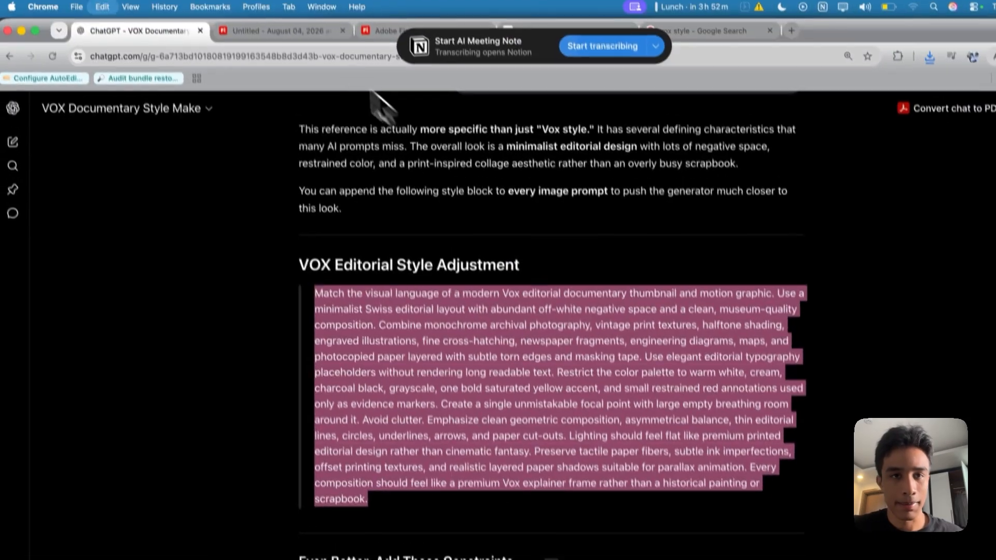
left_click(300, 32)
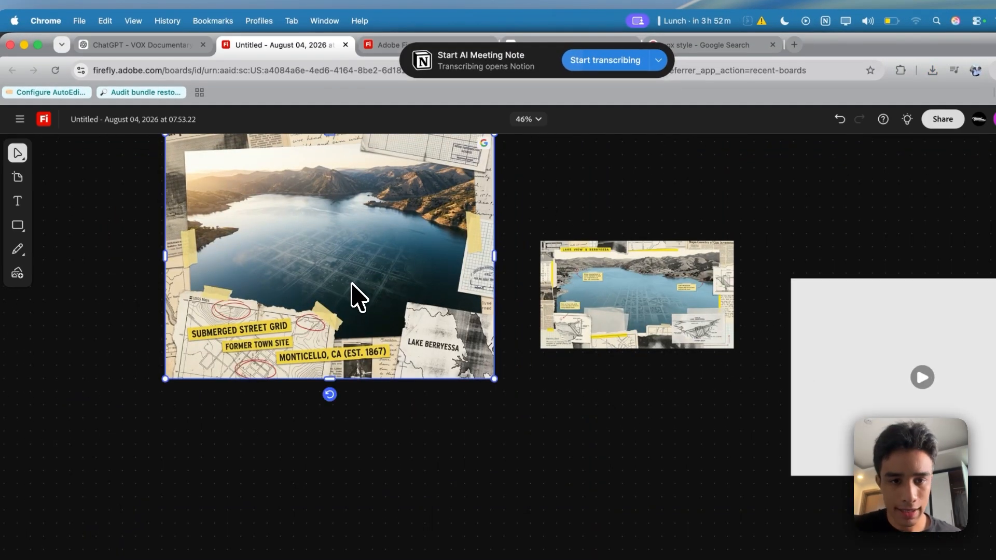
left_click_drag(351, 284, 419, 348)
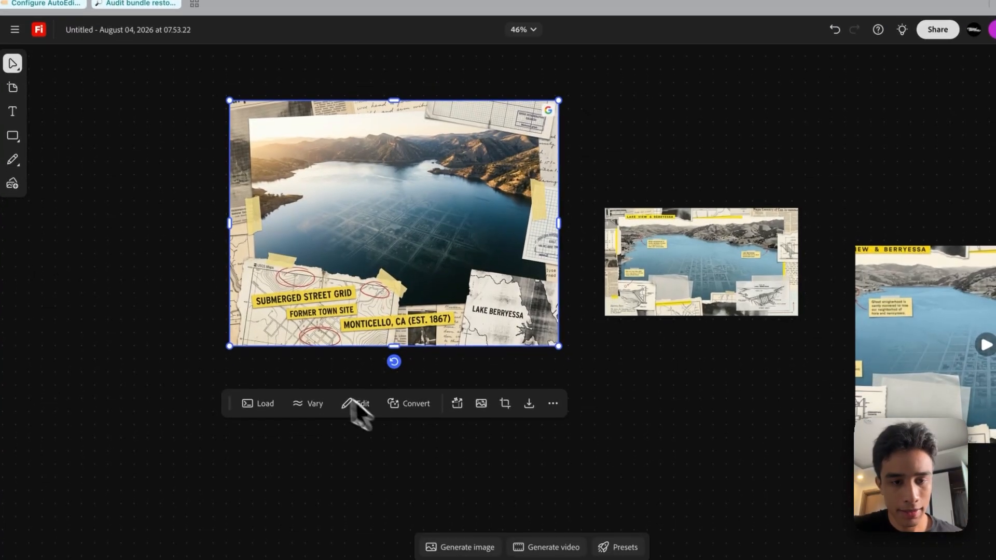
left_click(355, 404)
left_click(367, 314)
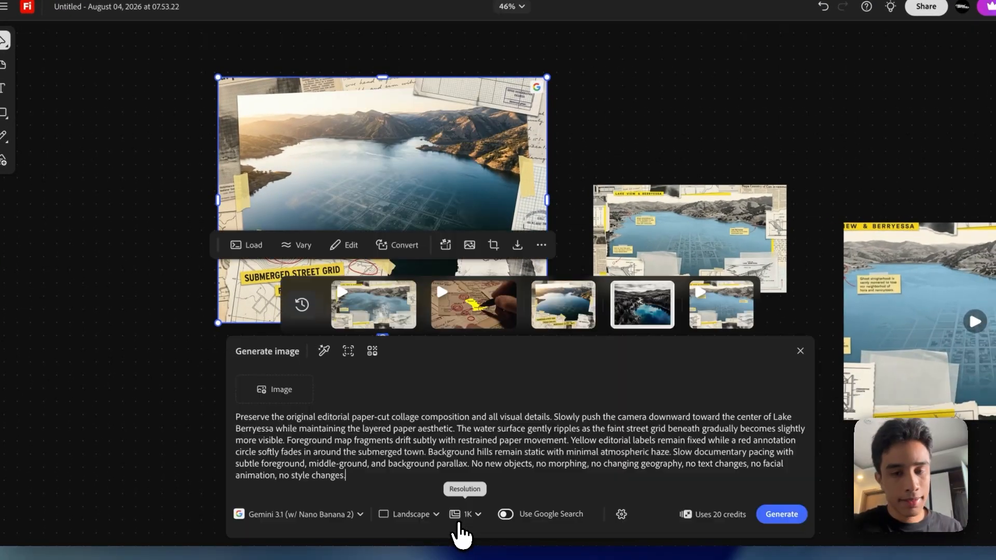
Sample the "Submerged Street Grid" collage with Describe image, replace the prompt with the copied VOX style text and generate the image
left_click(324, 352)
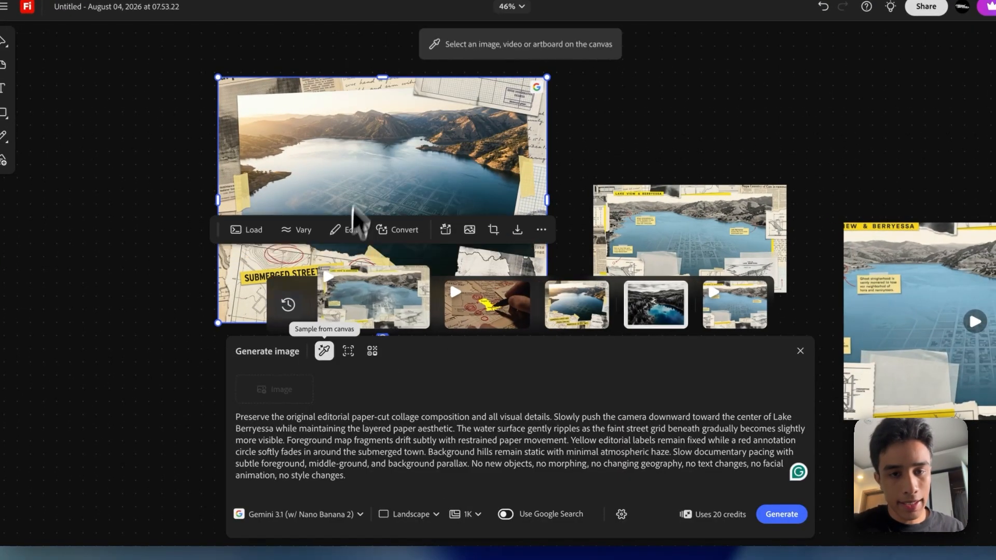
left_click(358, 203)
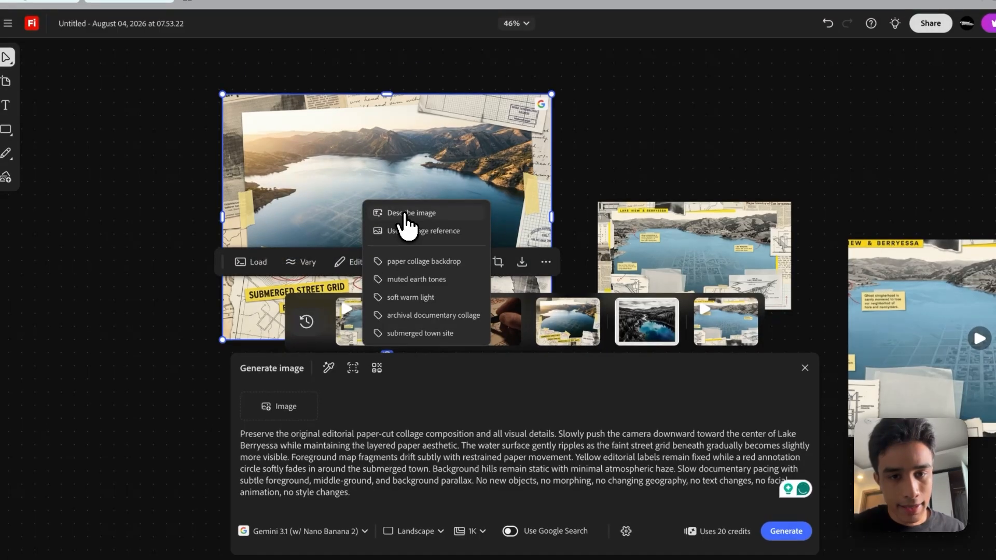
left_click(405, 215)
triple_click(438, 485)
key("ctrl+v")
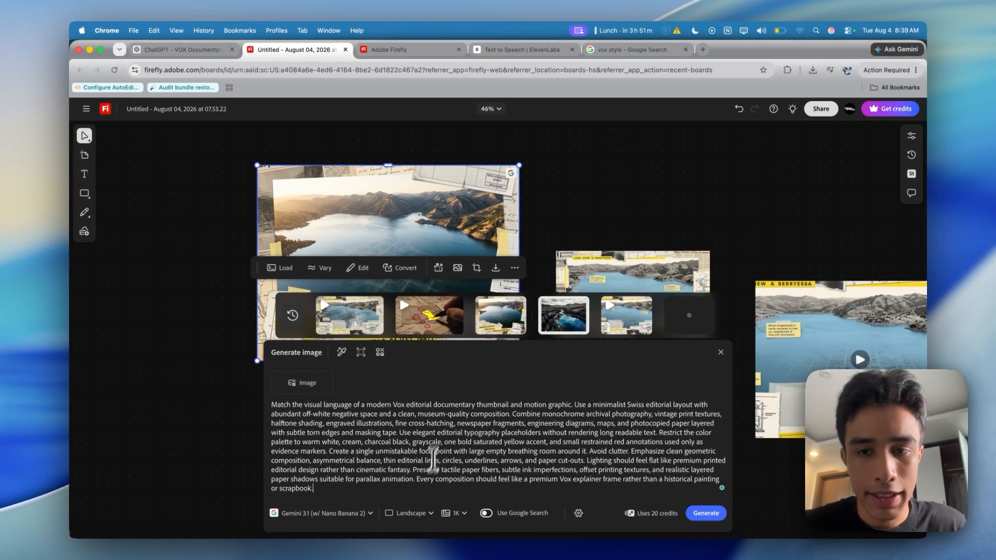
Examine the "Submerged Street Grid" collage up close and compare it with the neighbouring "Lake View & Berryessa" collage
scroll(502, 199, "up", 5)
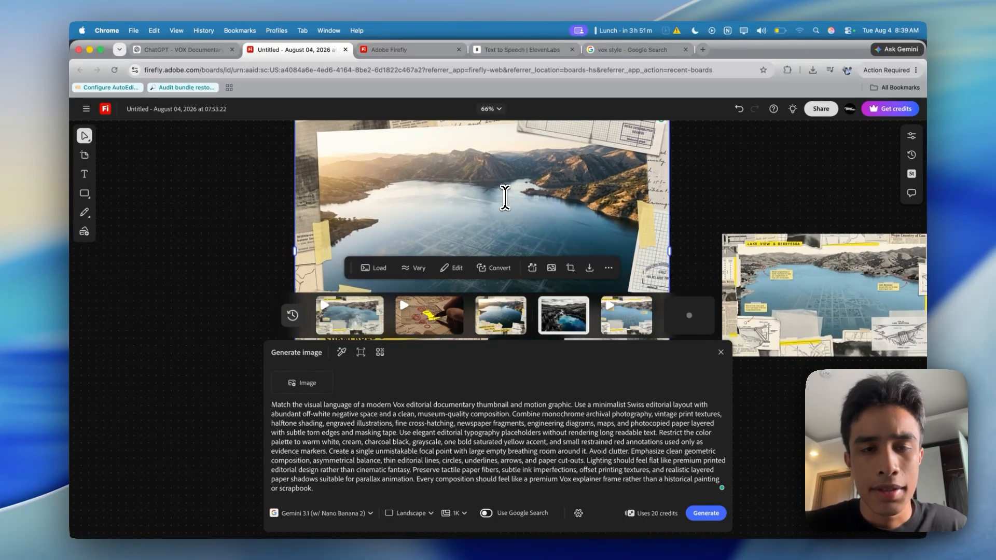
scroll(505, 198, "up", 5)
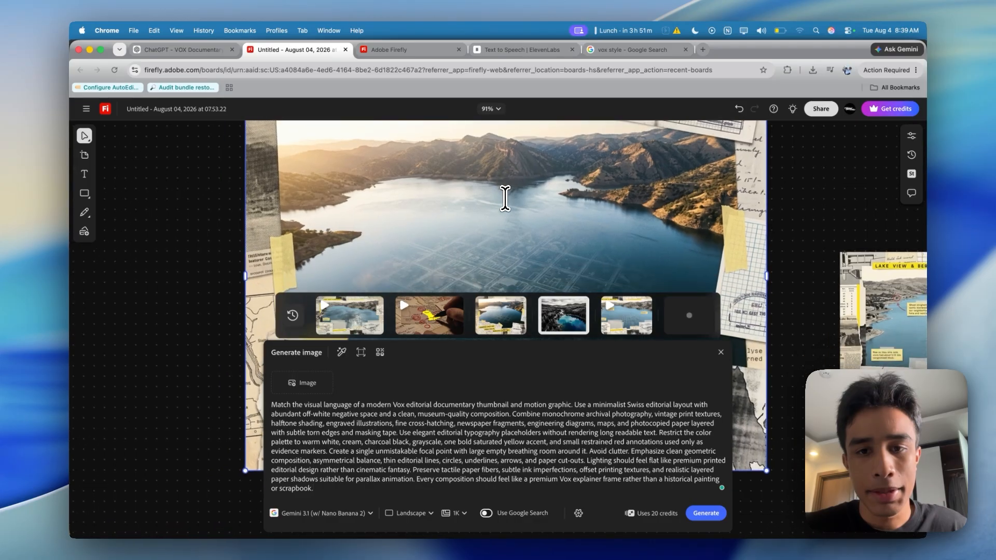
scroll(505, 199, "down", 1)
scroll(505, 198, "right", 1)
scroll(505, 198, "up", 1)
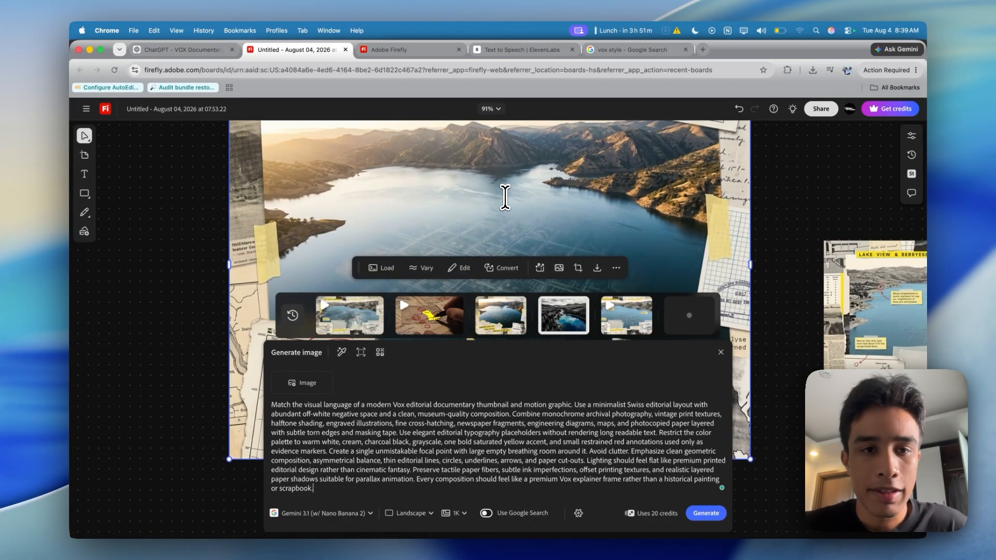
scroll(505, 220, "down", 2)
scroll(504, 241, "down", 5)
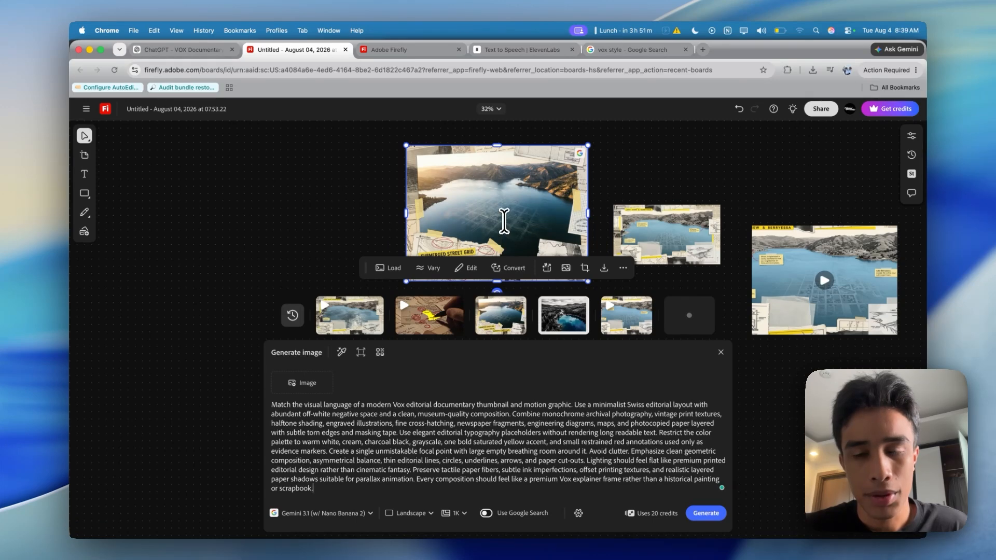
scroll(503, 221, "up", 5)
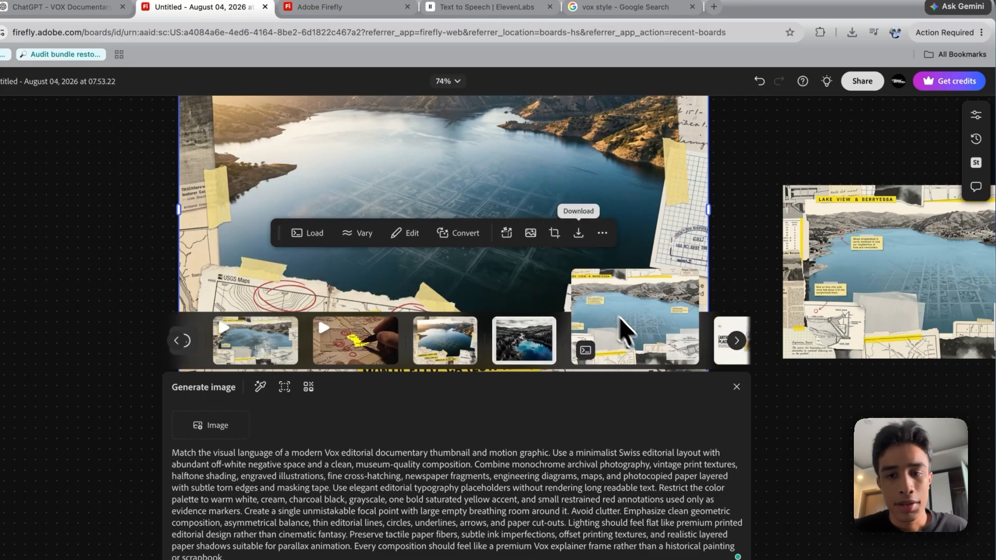
scroll(594, 163, "up", 2)
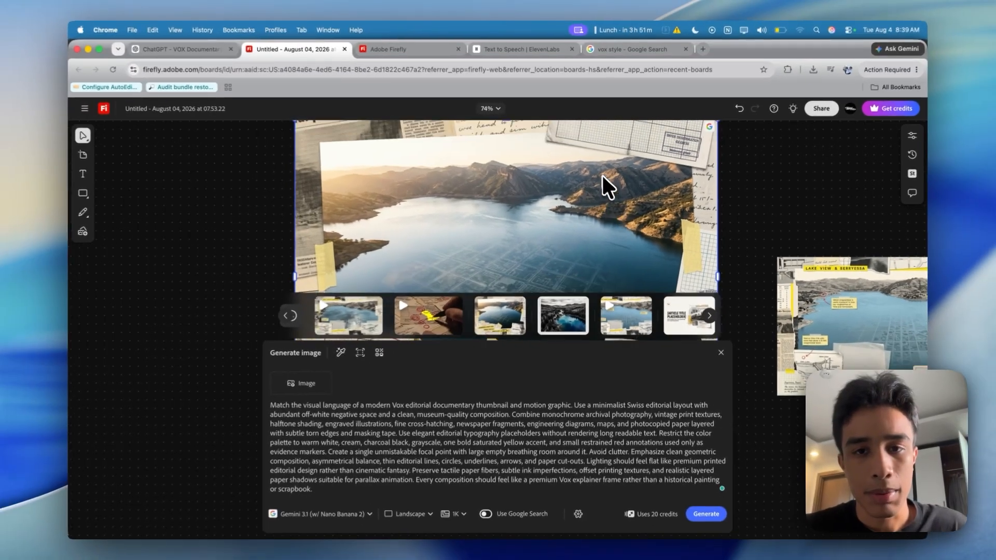
scroll(587, 163, "down", 2)
scroll(601, 173, "up", 5)
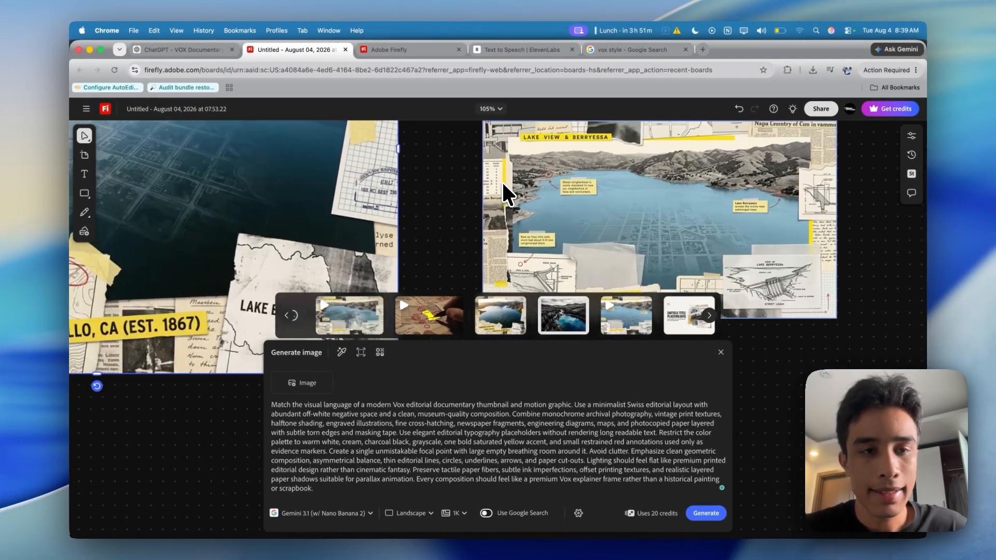
scroll(502, 182, "up", 3)
scroll(502, 182, "left", 3)
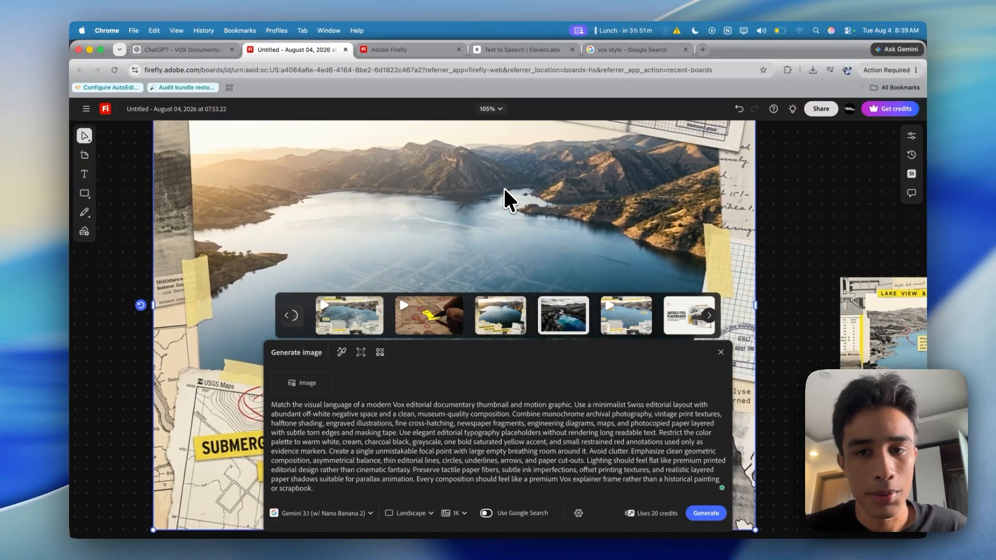
scroll(504, 188, "down", 5)
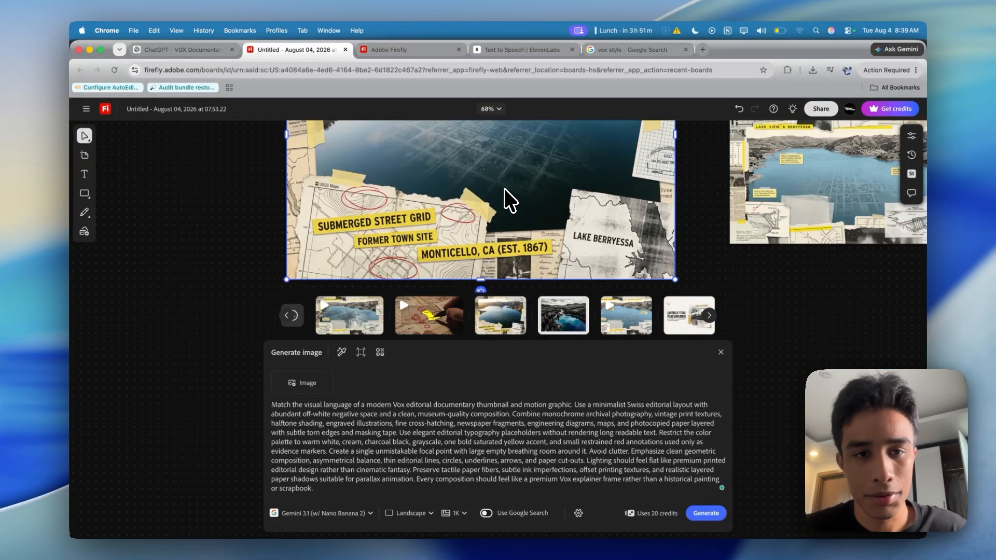
scroll(506, 192, "up", 2)
Close the image prompt and inspect the "Submerged Street Grid" and "Lake View & Berryessa" collages unobstructed and up close
left_click(509, 205)
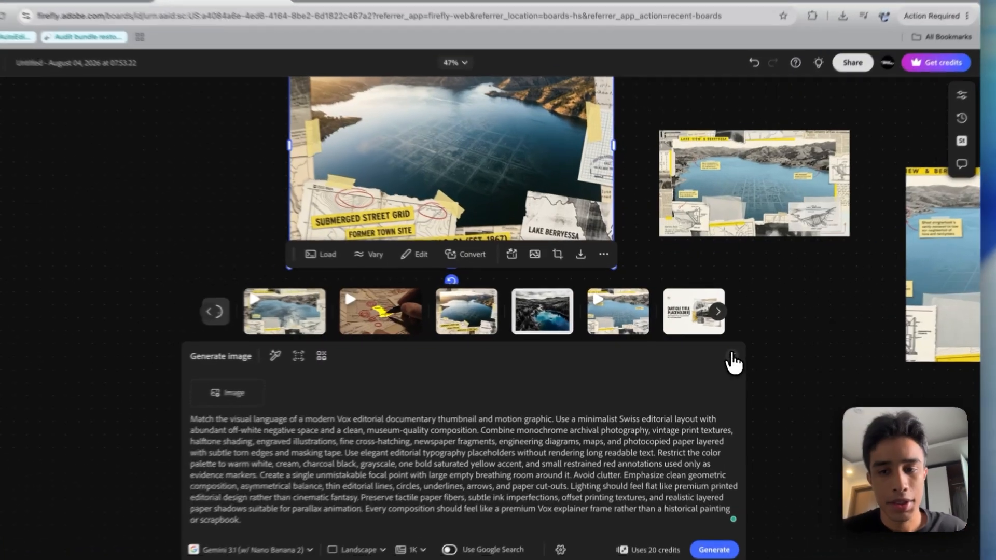
left_click(732, 355)
scroll(716, 311, "up", 2)
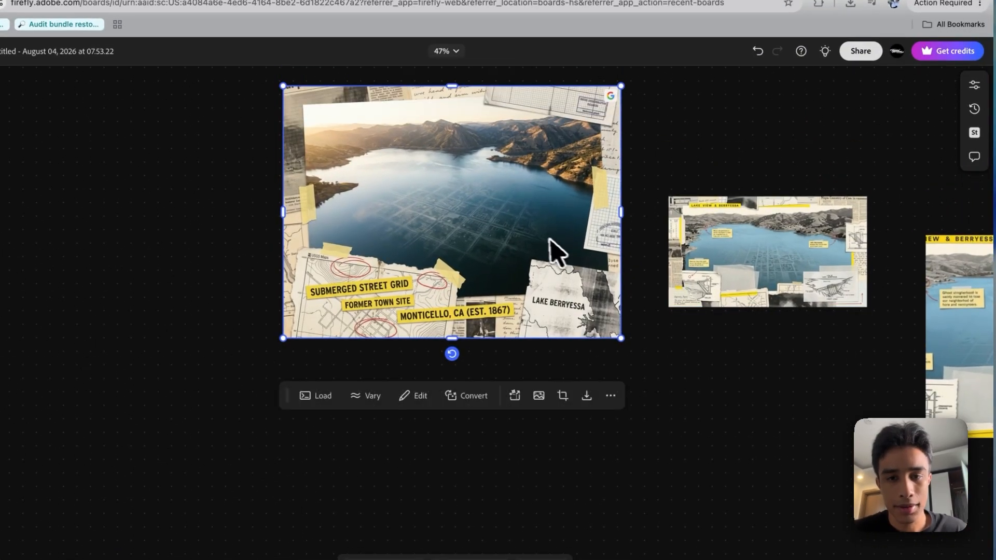
scroll(546, 238, "up", 3)
scroll(541, 238, "up", 2)
scroll(542, 240, "right", 2)
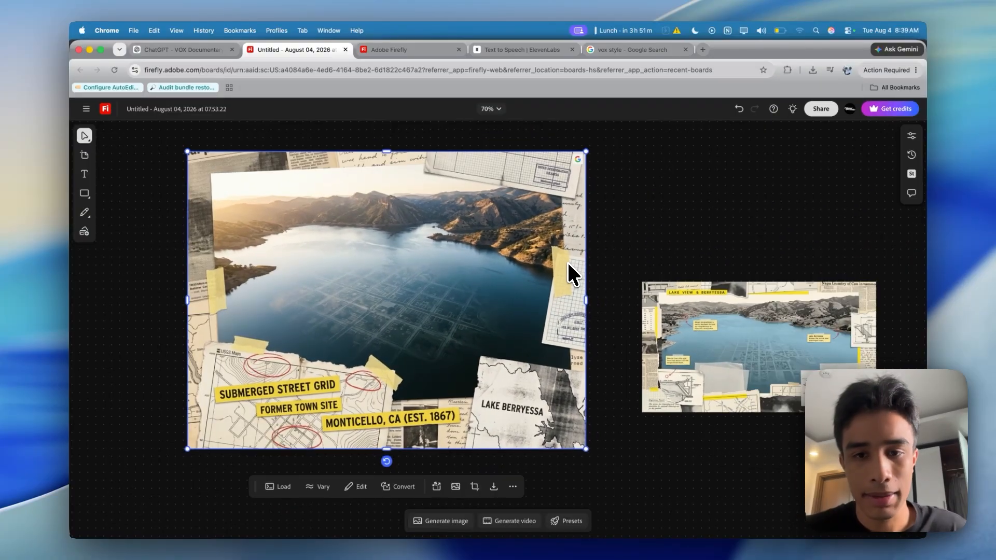
scroll(543, 242, "left", 3)
scroll(568, 262, "down", 2)
scroll(568, 263, "right", 1)
scroll(683, 207, "up", 1)
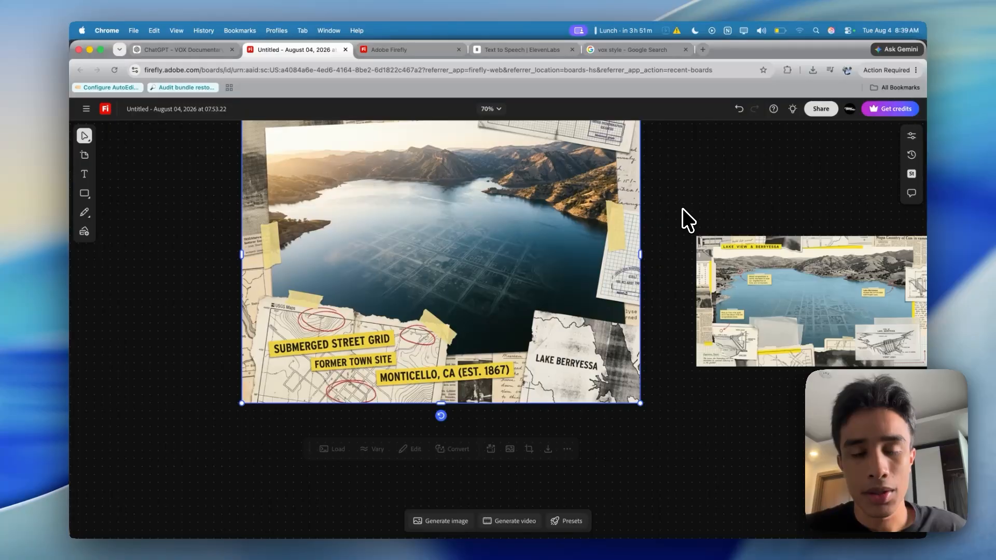
scroll(683, 210, "down", 5)
scroll(720, 233, "up", 8)
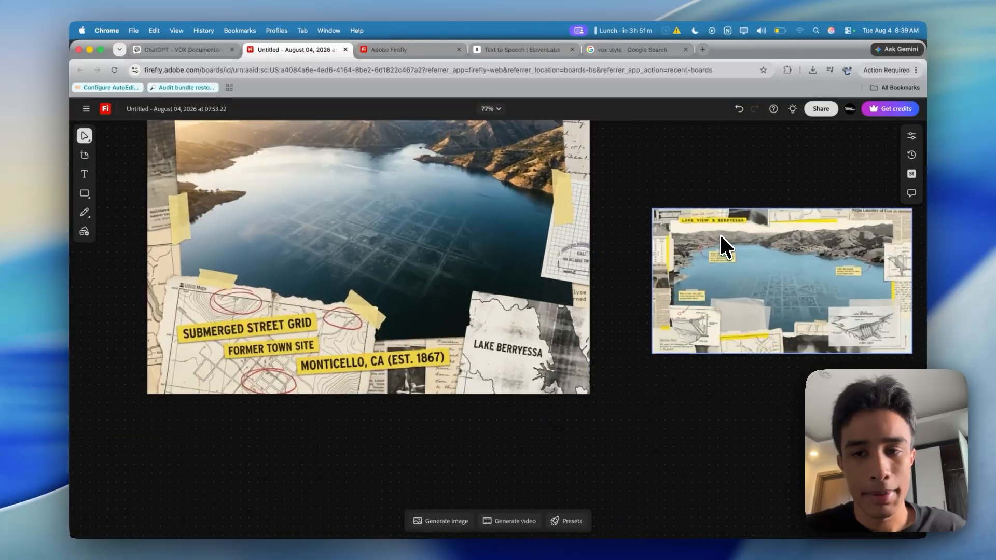
scroll(721, 236, "right", 3)
scroll(721, 236, "up", 2)
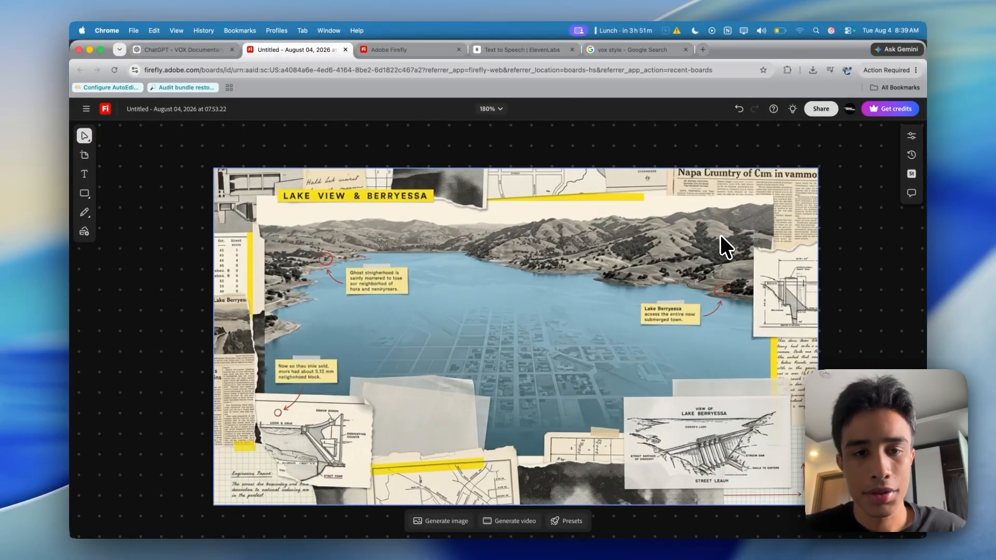
Locate the two animated clips on the Firefly board and play the Napa County map clip
scroll(721, 236, "down", 3)
scroll(721, 236, "left", 8)
scroll(721, 236, "up", 5)
scroll(722, 238, "down", 4)
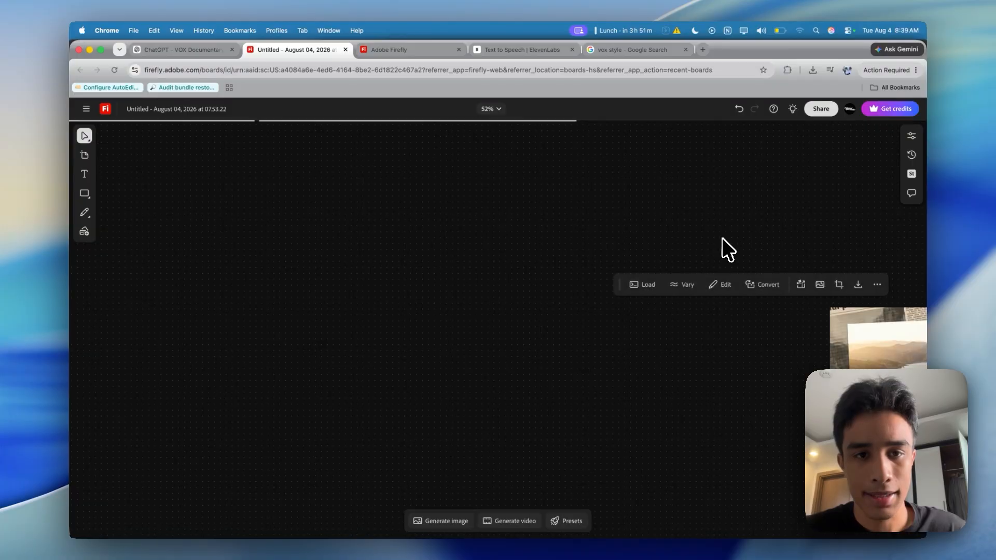
scroll(727, 243, "up", 5)
scroll(728, 245, "up", 2)
scroll(728, 245, "left", 2)
scroll(728, 259, "down", 2)
scroll(728, 260, "right", 3)
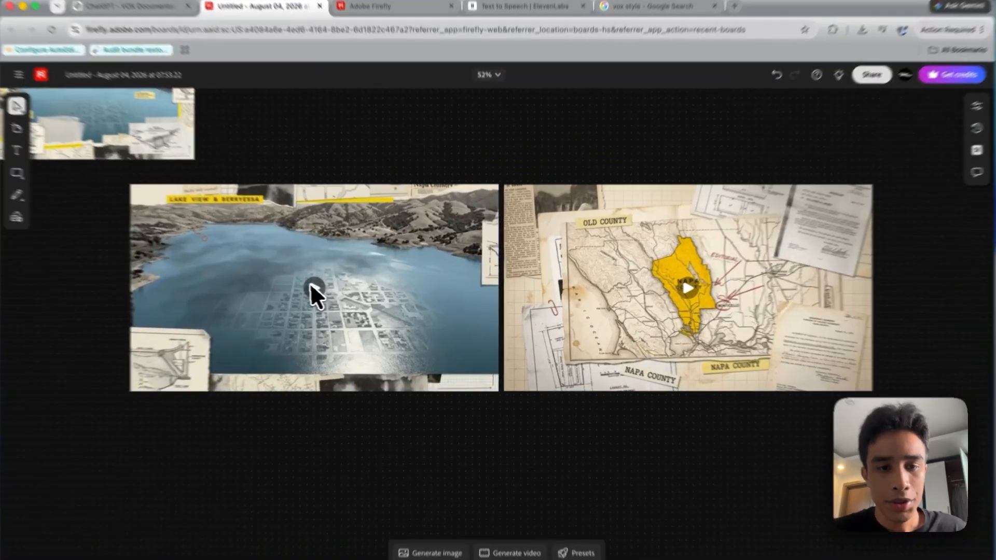
left_click(312, 285)
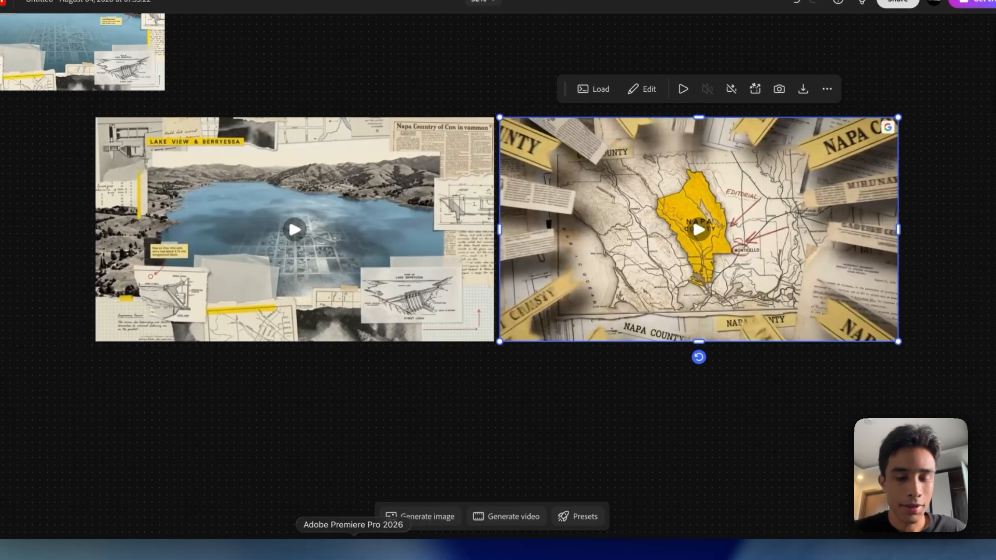
Switch to Premiere Pro and place Untitled.mp4 from the Downloads folder at the start of track V1
left_click(354, 547)
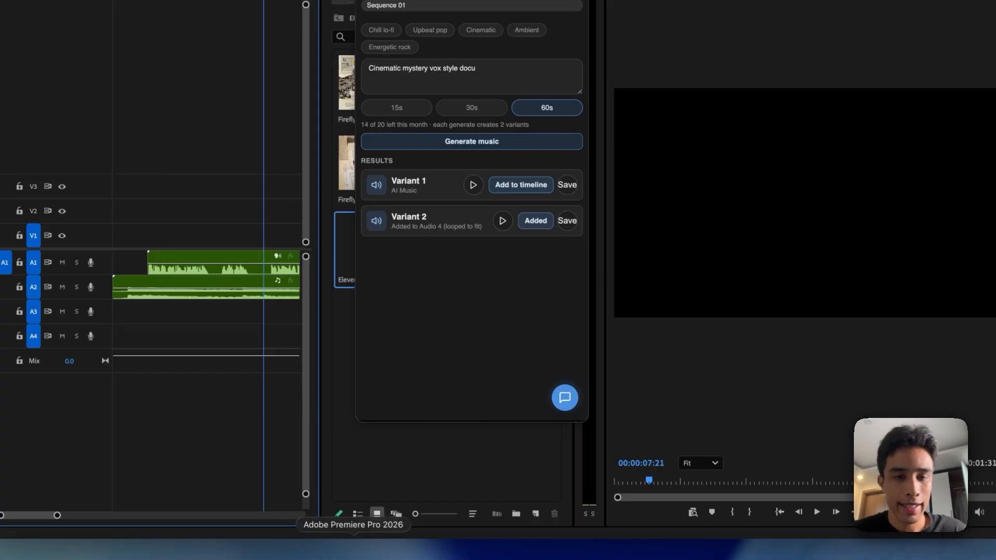
left_click(71, 549)
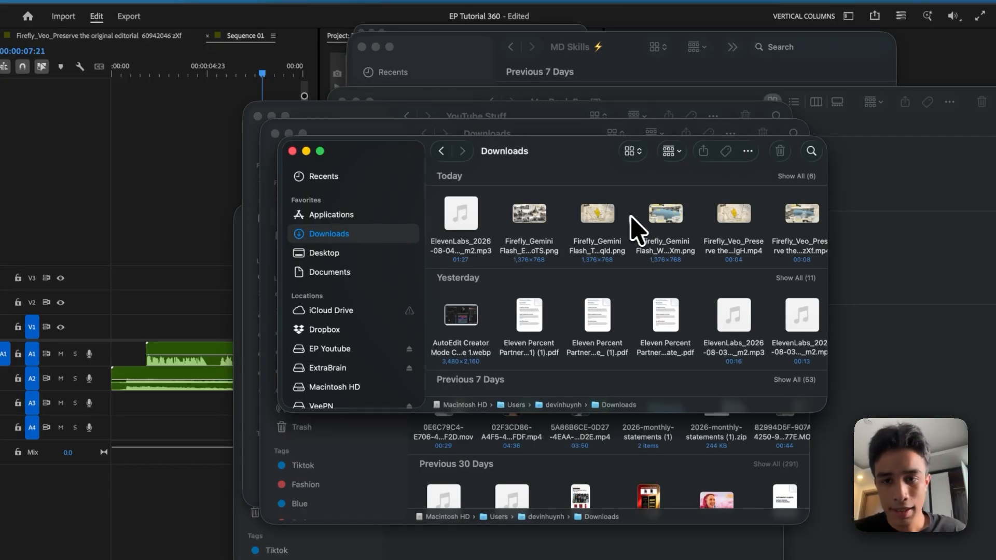
left_click_drag(778, 221, 175, 322)
left_click(197, 318)
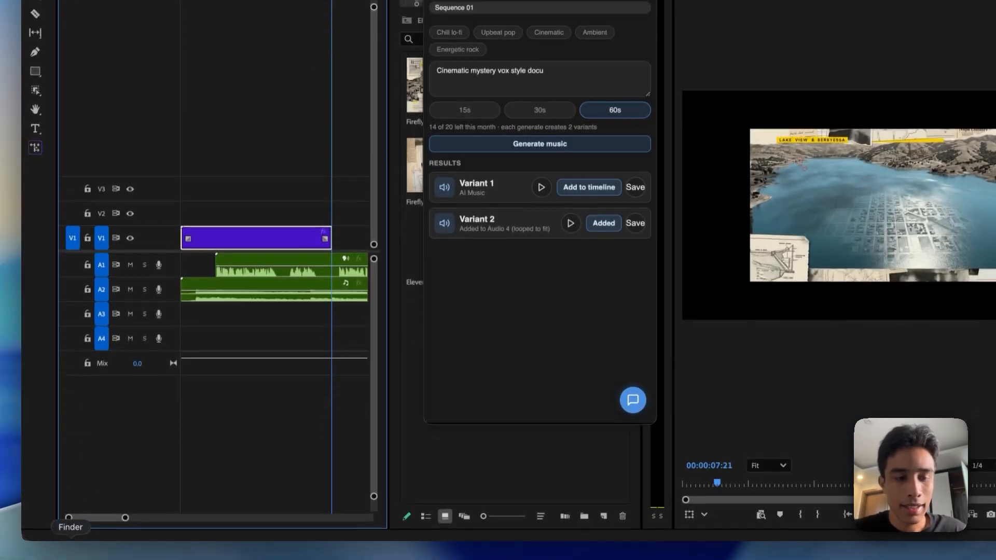
Add the Firefly_Veo map clip ending in IgH.mp4 from Downloads directly after the lake clip on V1 and play back the sequence
left_click(70, 548)
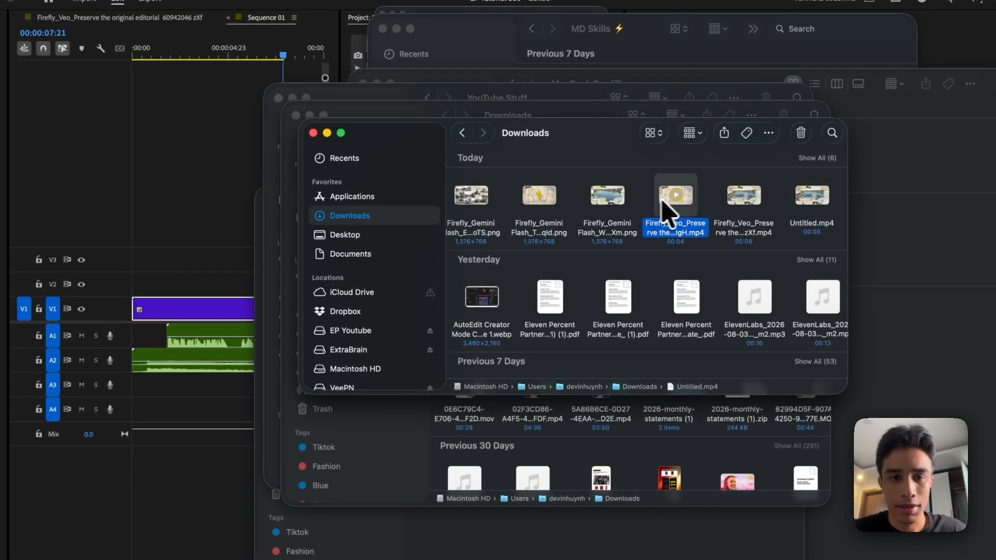
left_click_drag(664, 202, 191, 238)
left_click_drag(239, 276, 337, 335)
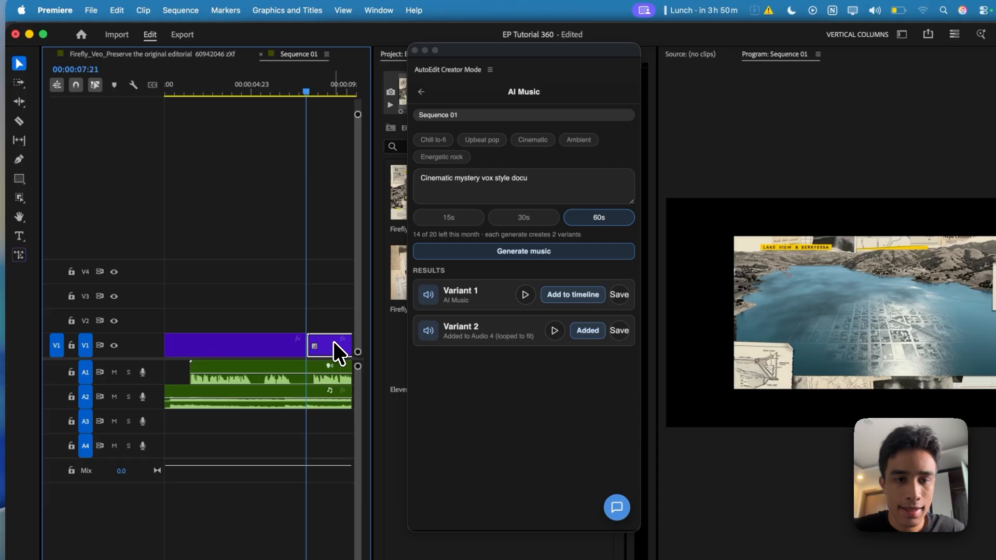
left_click_drag(183, 92, 151, 99)
key("space")
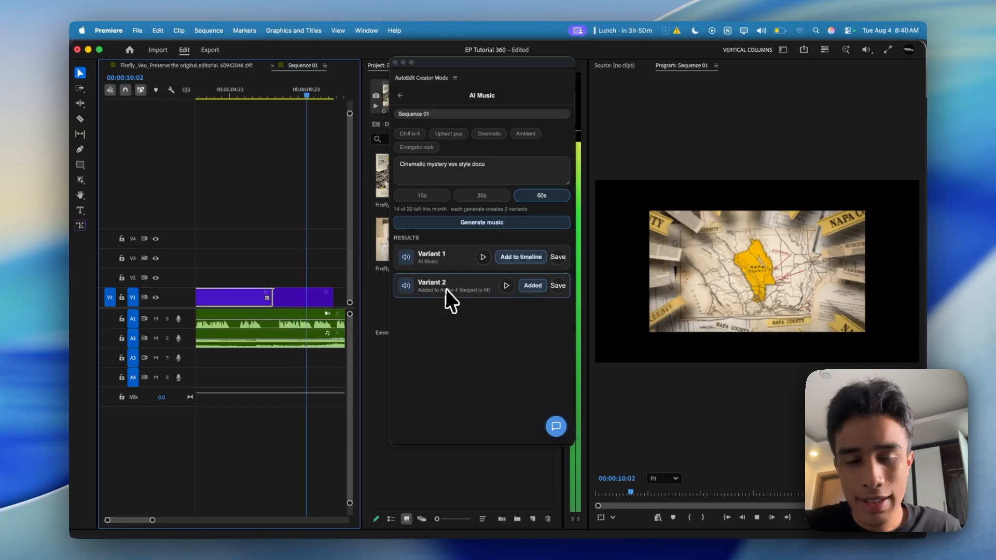
Show Effect Controls and move the floating AutoEdit window clear of them
left_click(285, 298)
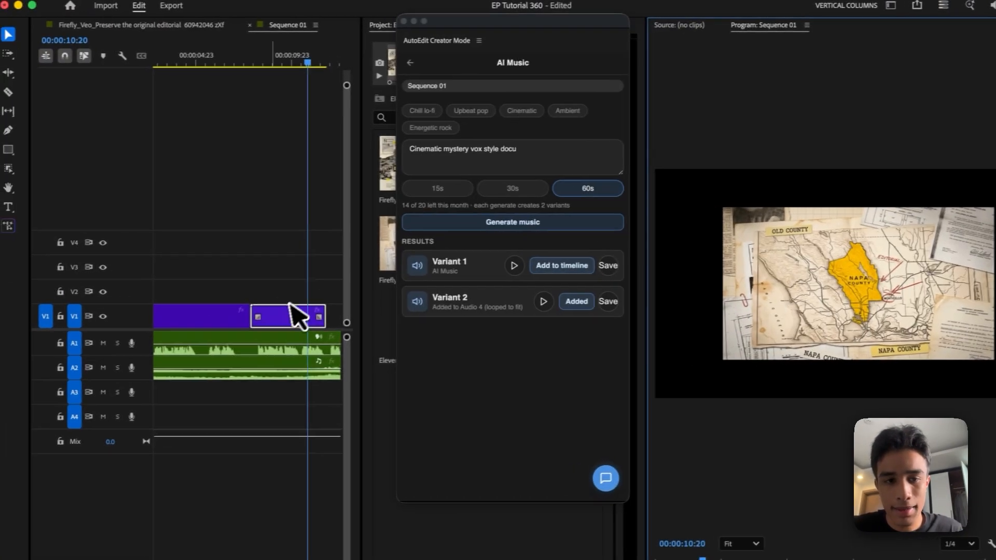
double_click(245, 318)
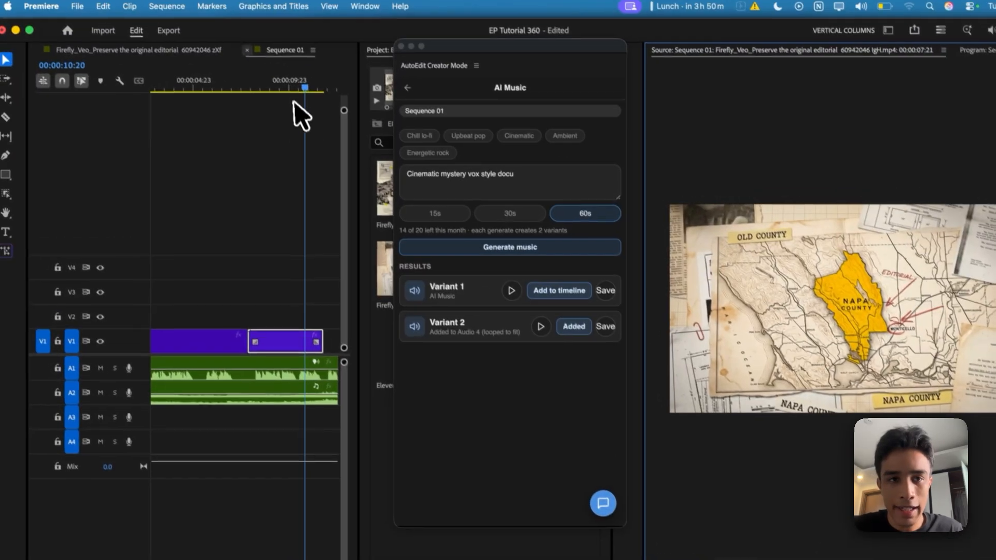
left_click(256, 51)
left_click_drag(453, 54, 381, 271)
left_click(496, 55)
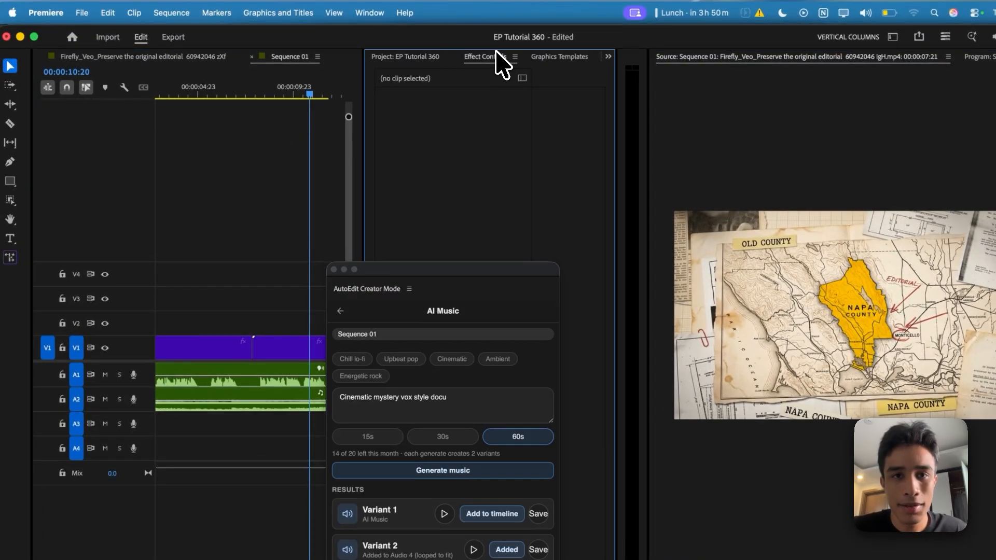
left_click_drag(449, 273, 505, 389)
Set the scale of both the map clip and the lake clip on V1 to 150, and play back the result
left_click(264, 343)
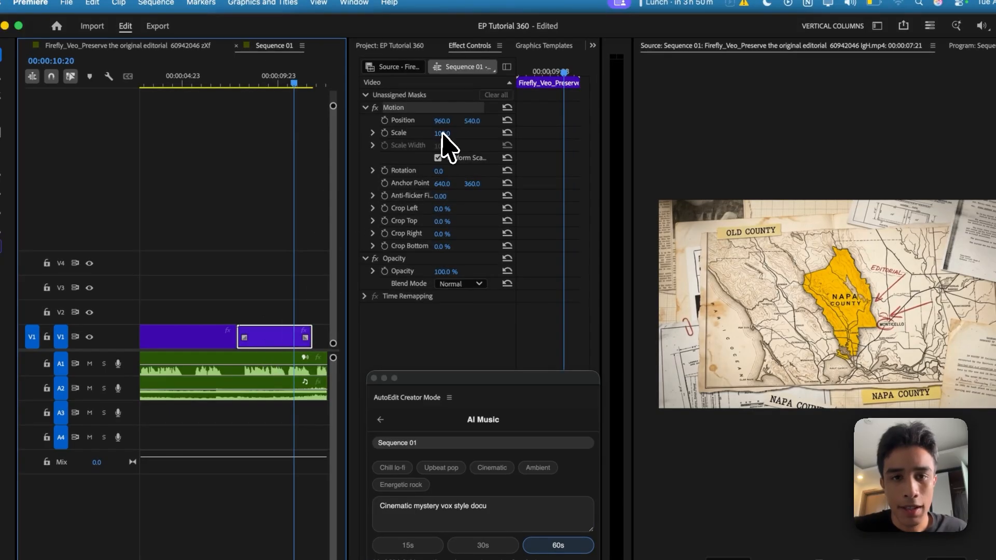
left_click(267, 81)
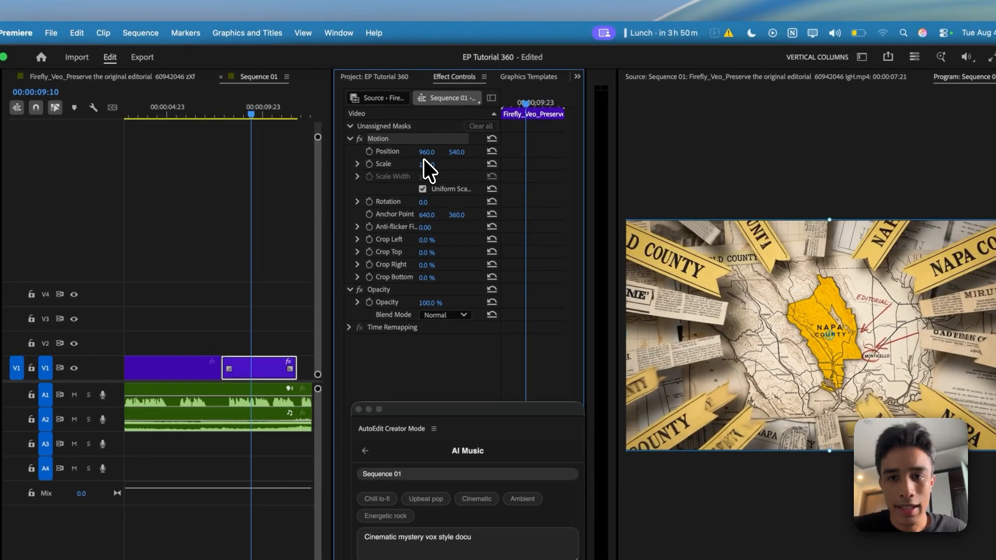
left_click_drag(423, 158, 423, 159)
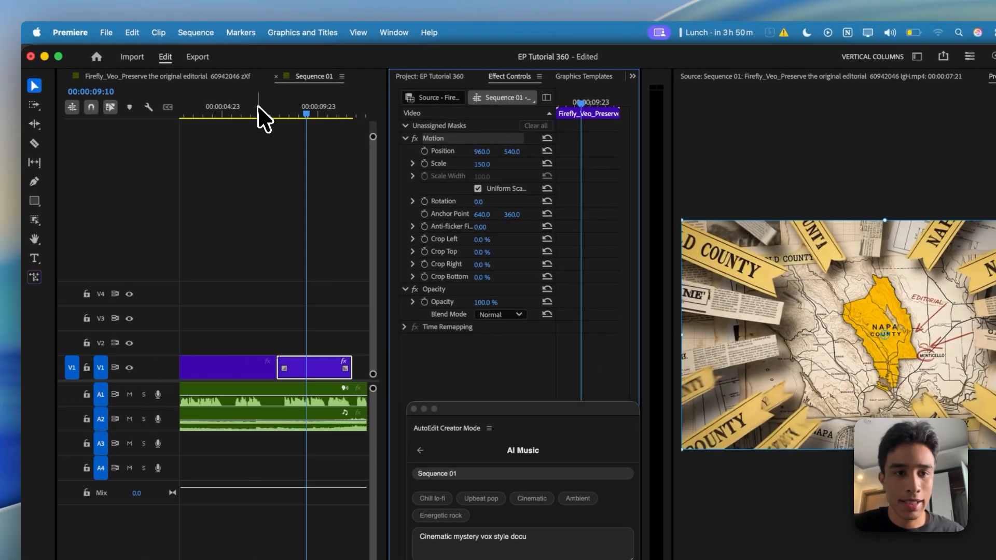
left_click(243, 108)
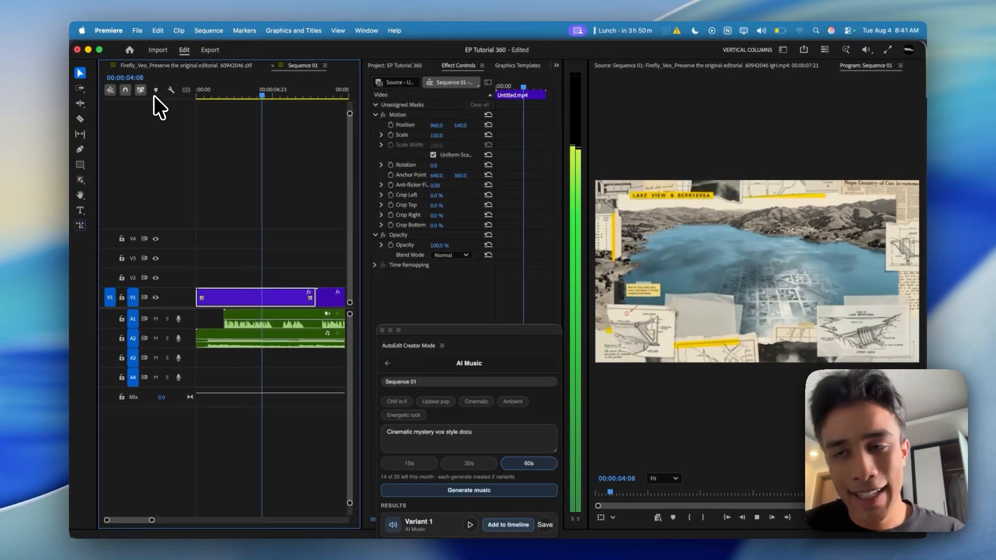
key("space")
Return to the AutoEdit tool list, open Captions and transcribe the full sequence
left_click_drag(453, 330, 441, 97)
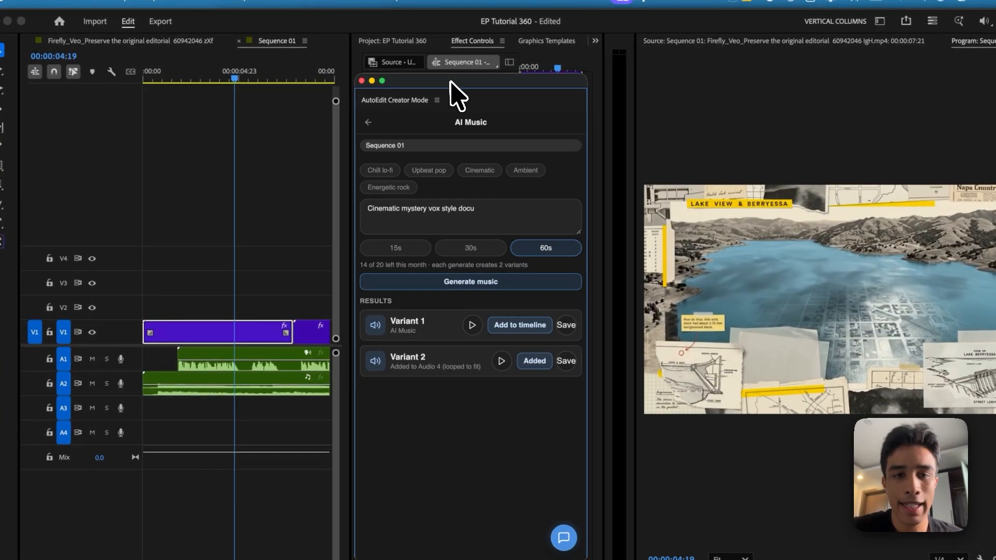
left_click(370, 123)
scroll(449, 405, "down", 5)
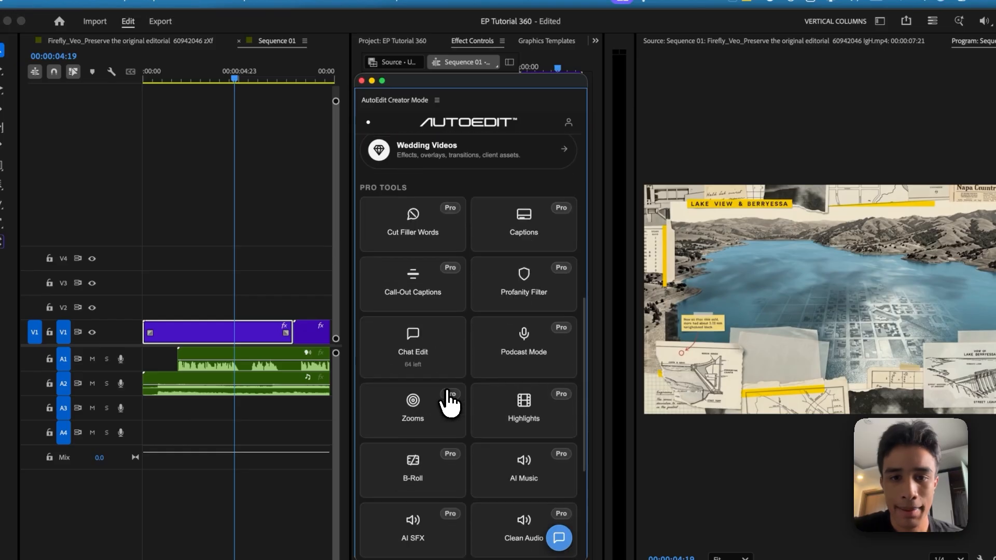
scroll(450, 405, "down", 5)
scroll(481, 261, "up", 5)
scroll(480, 261, "down", 5)
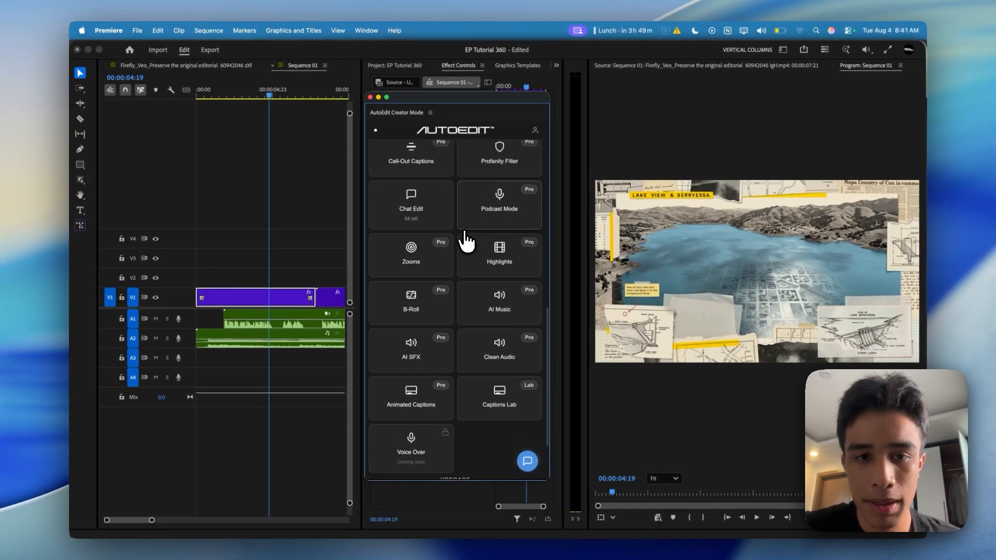
scroll(466, 241, "down", 1)
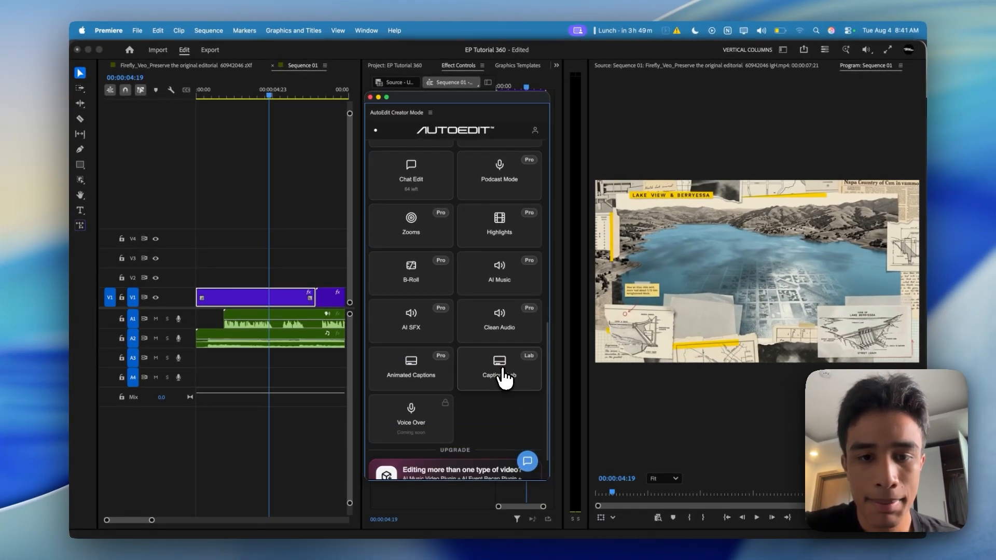
scroll(505, 378, "up", 5)
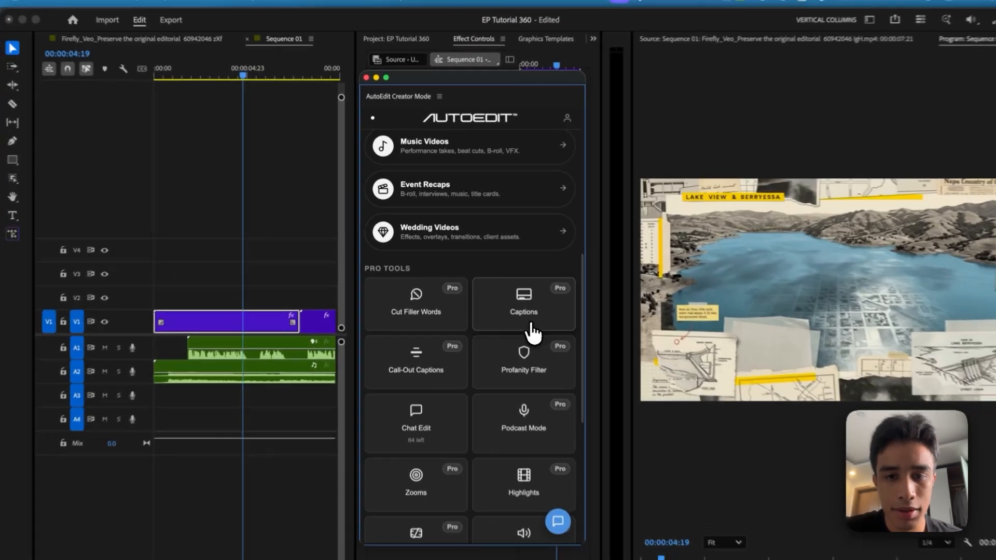
left_click(509, 306)
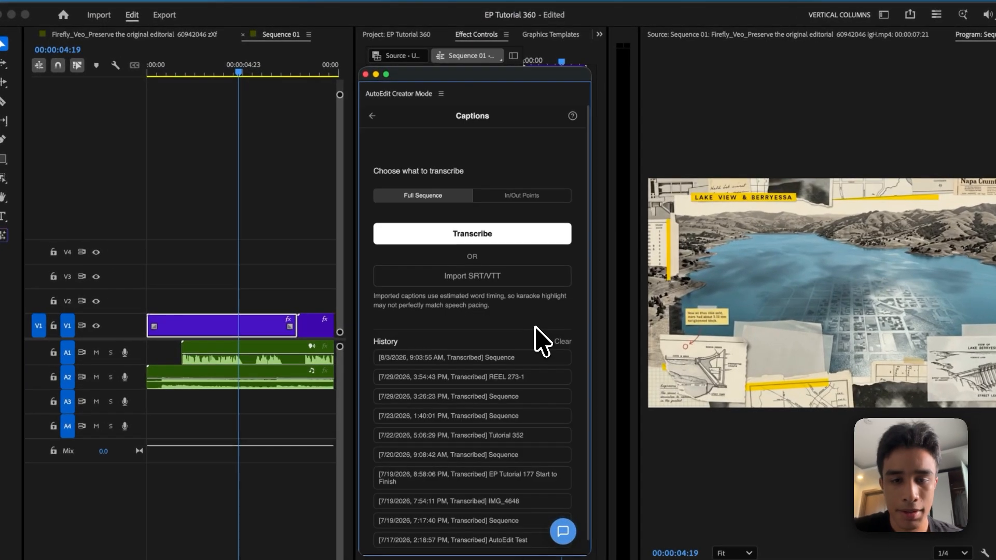
left_click(470, 233)
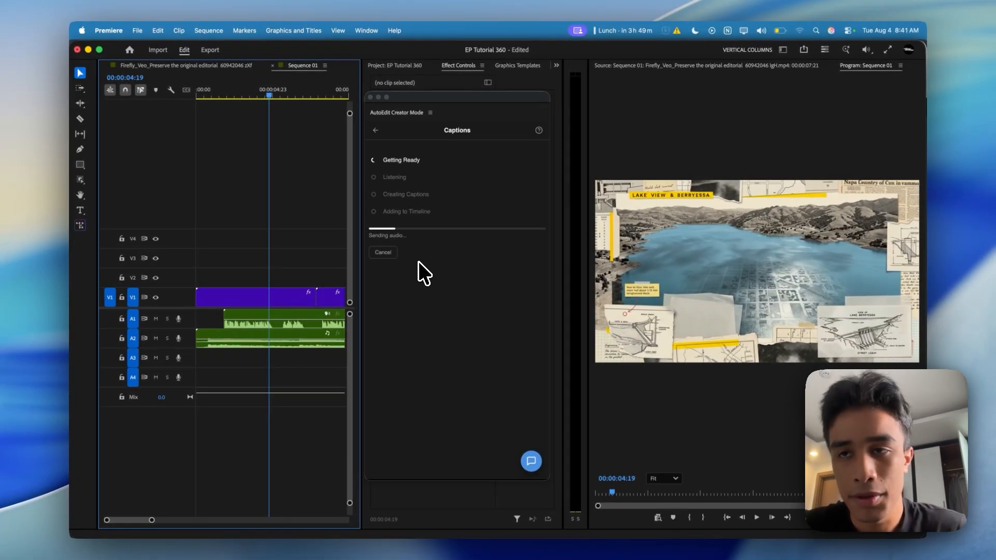
Switch to the ChatGPT conversation in Chrome and review the Stage 3 Visual Beats table and Stage 4 Visual Continuity Sheet
left_click(445, 545)
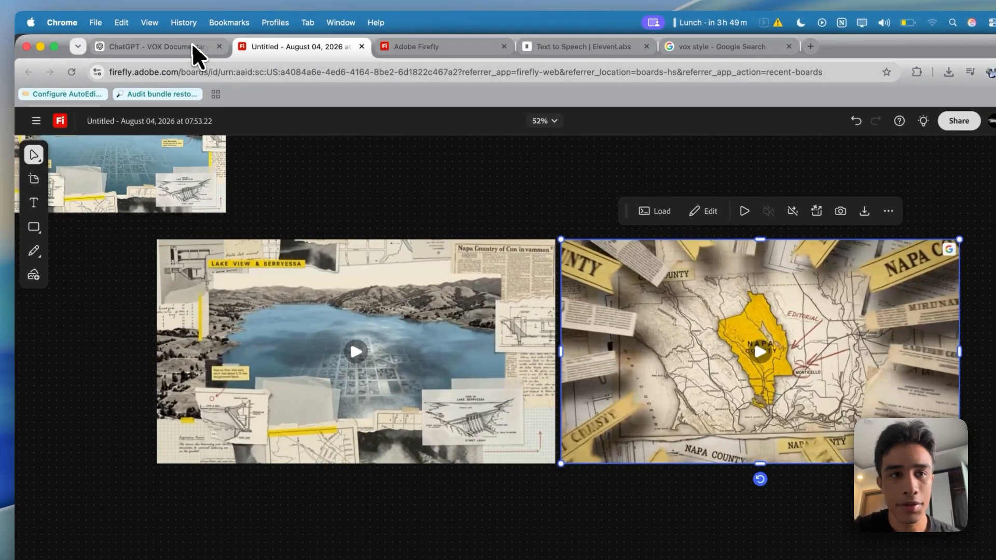
left_click(192, 45)
scroll(436, 223, "up", 20)
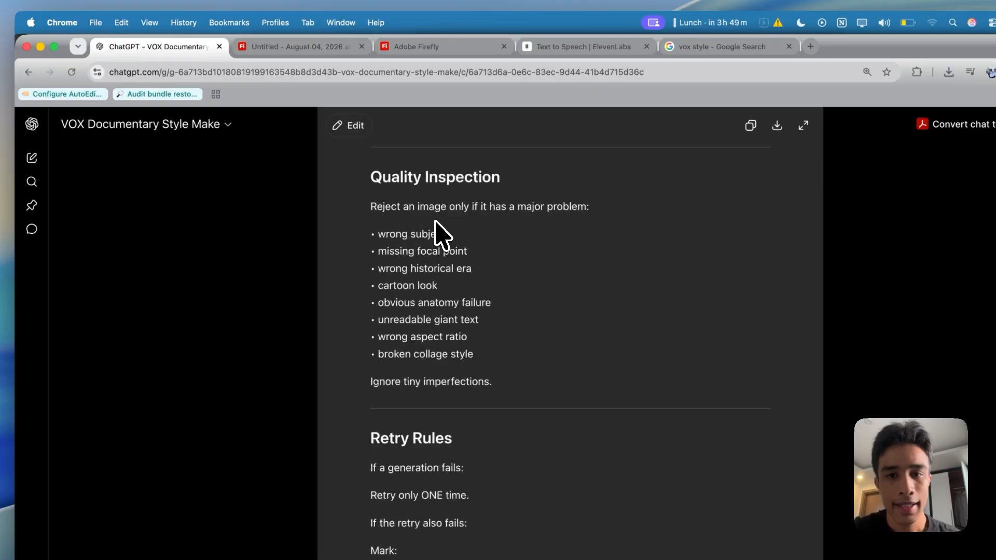
scroll(438, 231, "up", 20)
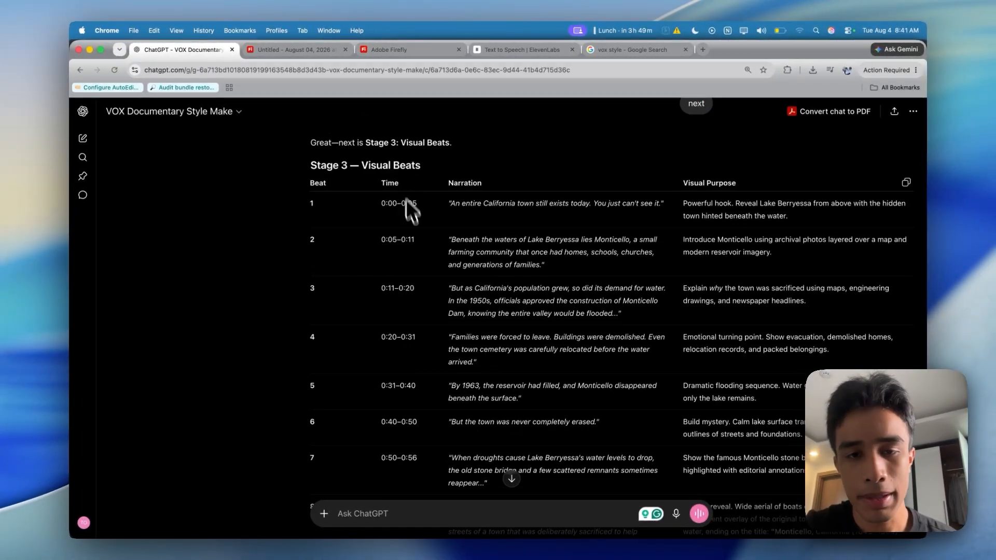
scroll(441, 314, "down", 15)
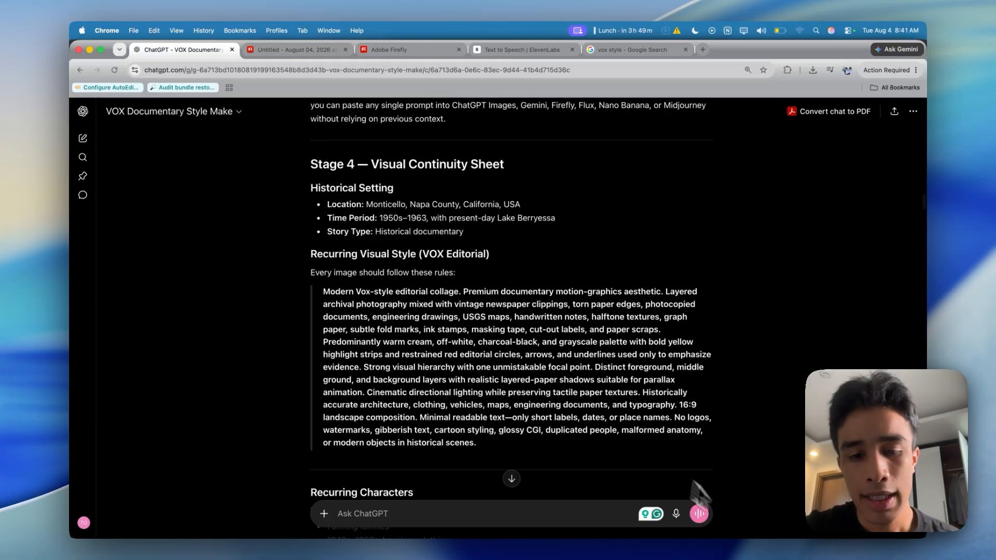
Switch to Notion and read through the Free AI Editorial Documentary Generator master prompt
left_click(303, 547)
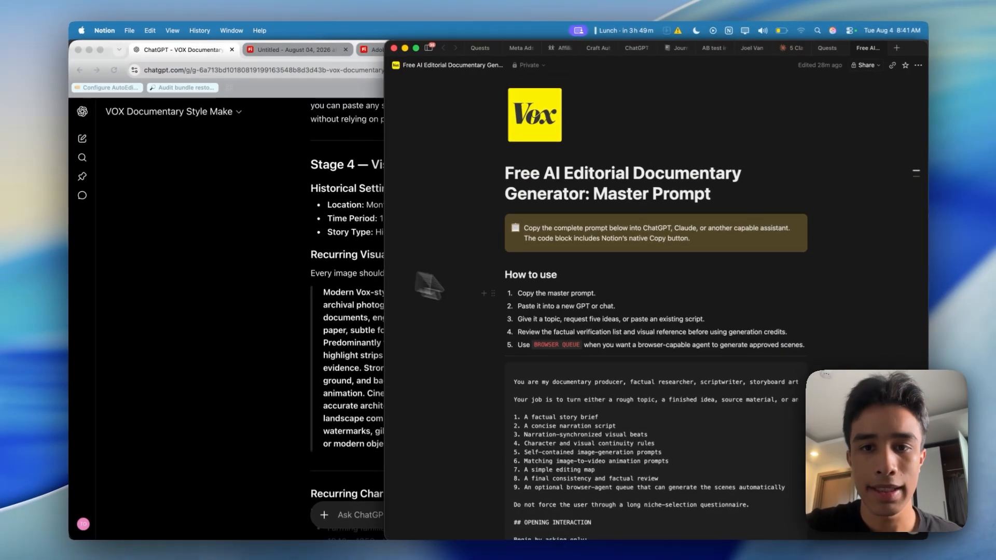
scroll(555, 251, "down", 3)
scroll(555, 251, "down", 2)
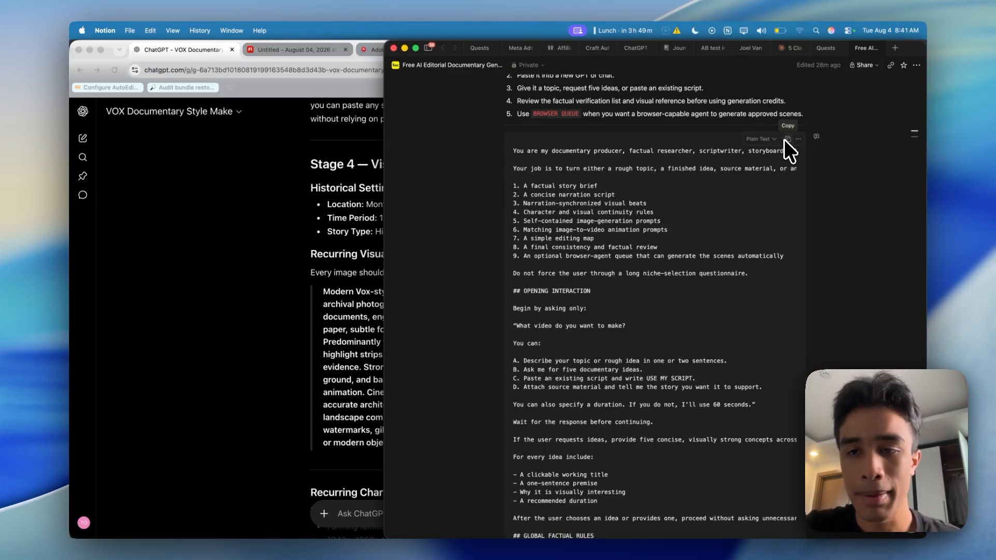
scroll(763, 338, "down", 6)
scroll(763, 338, "down", 20)
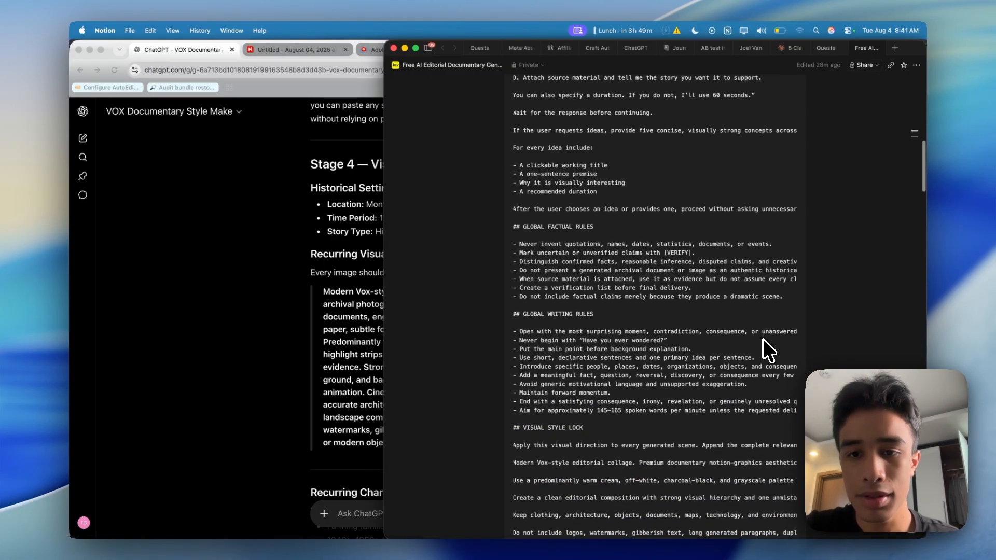
scroll(763, 339, "down", 6)
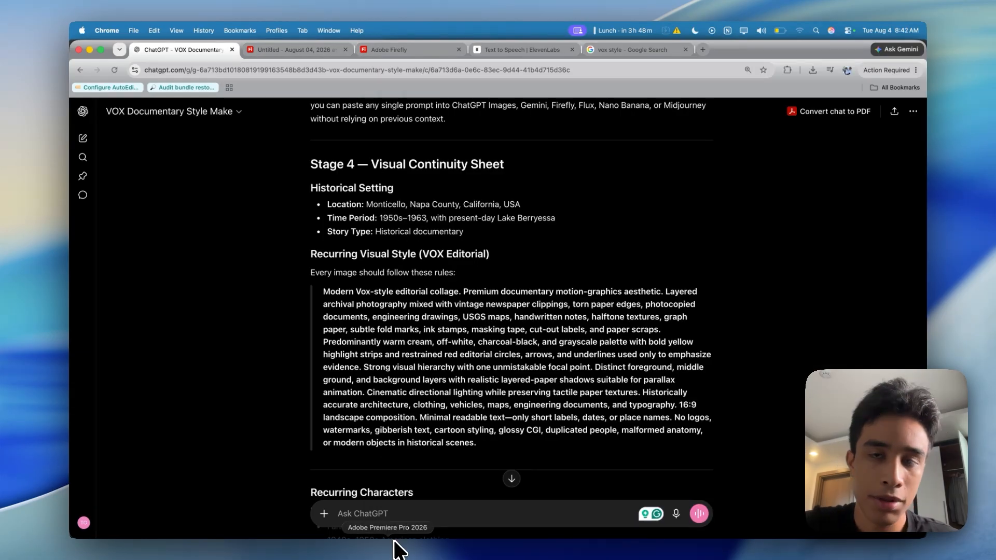
Switch to Premiere Pro, preview the AutoEdit captions in the Simple Apple style at two points, and generate them on the timeline
left_click(395, 541)
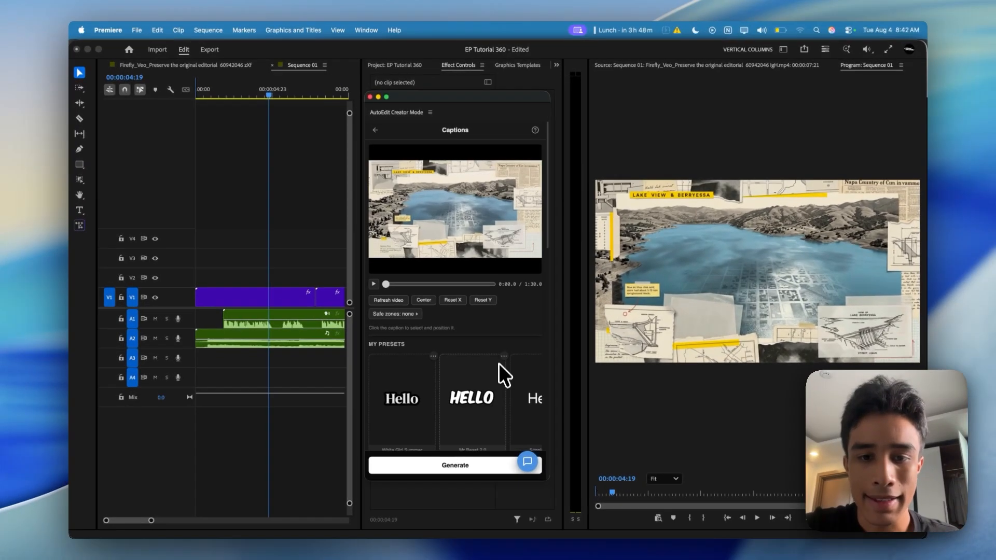
scroll(499, 363, "down", 5)
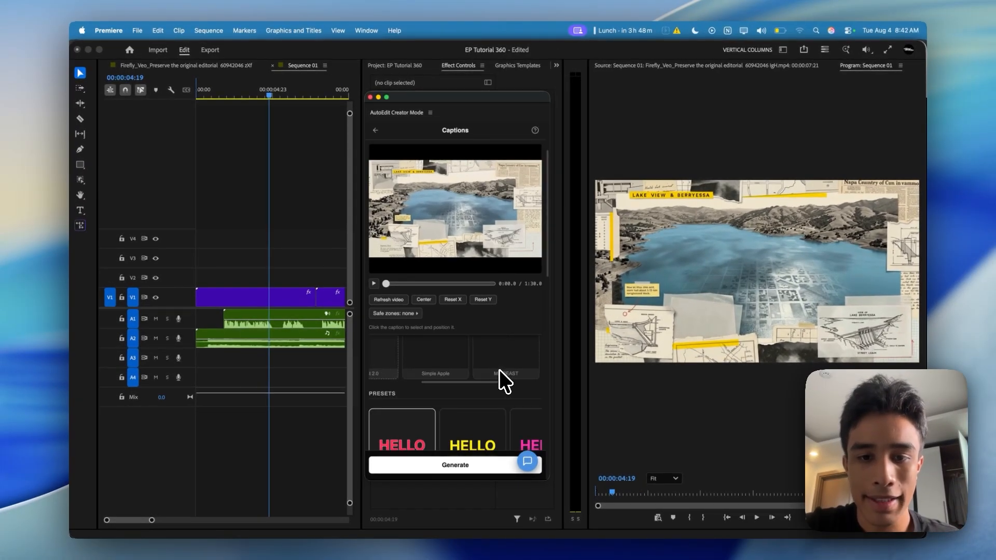
scroll(502, 382, "up", 3)
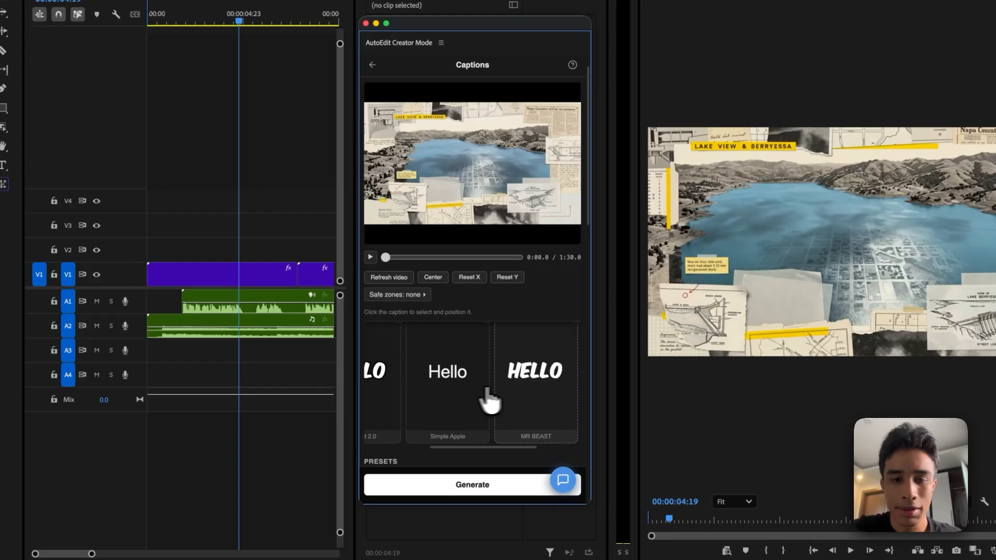
left_click(415, 257)
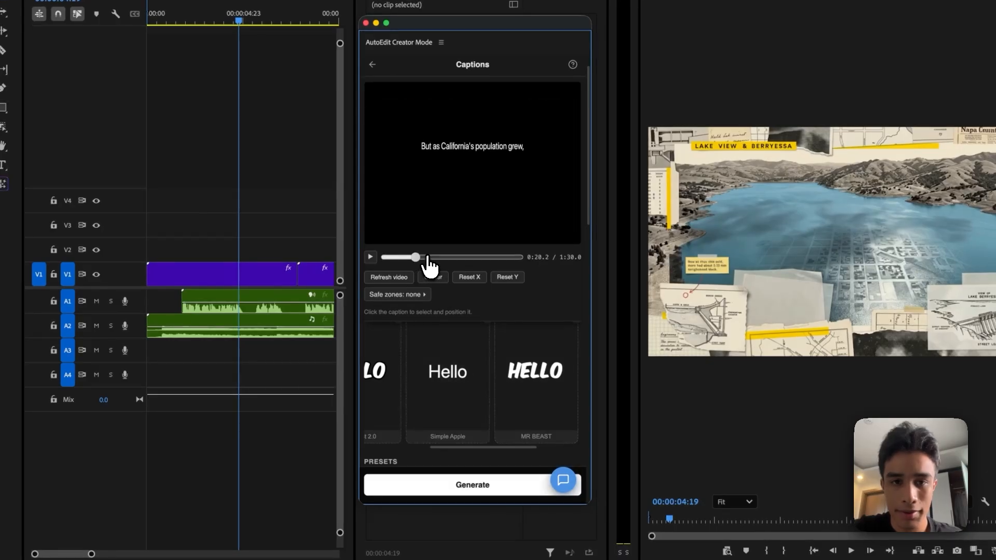
left_click(428, 257)
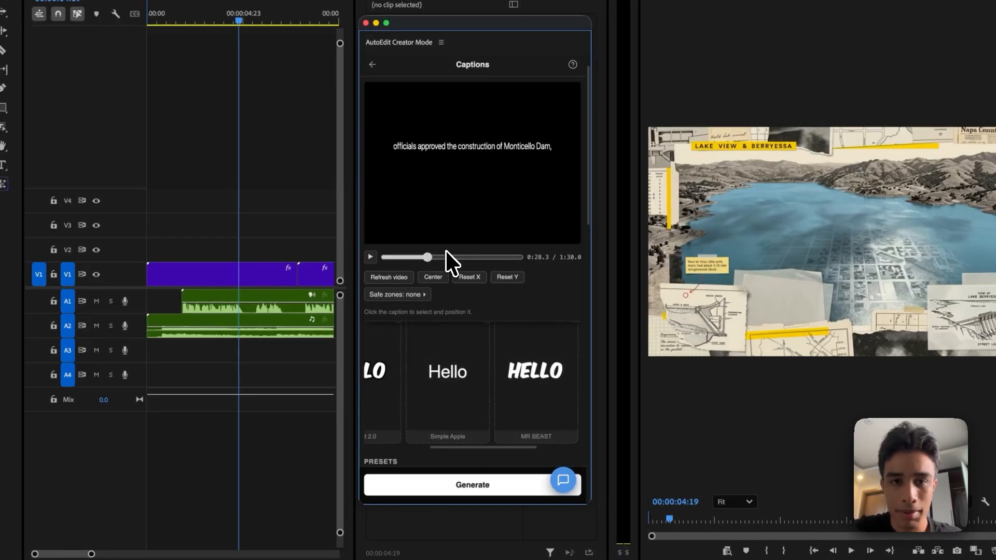
left_click(487, 483)
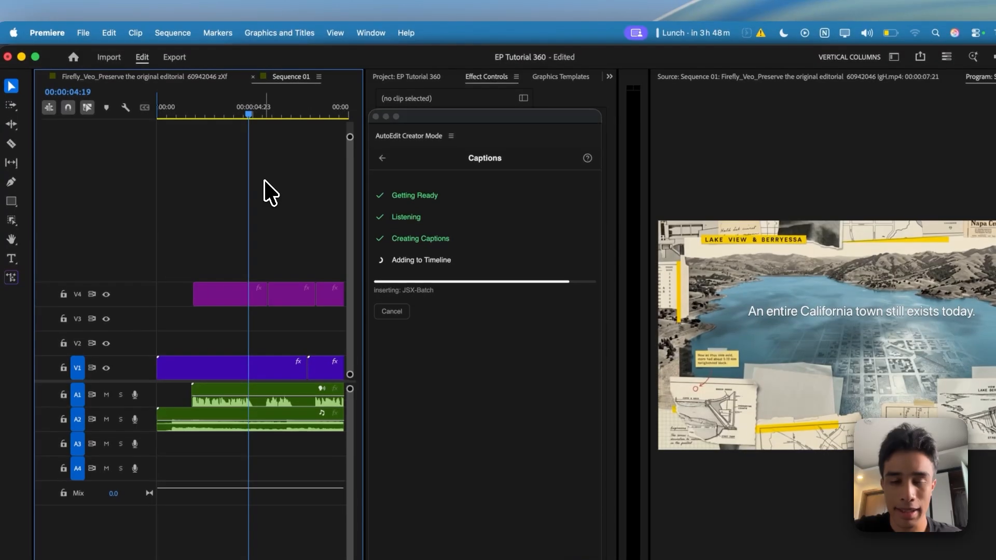
Select all caption clips on V4 and lower their vertical position so the text sits near the bottom edge of the frame
left_click(205, 13)
key("minus")
key("minus")
key("minus")
key("minus")
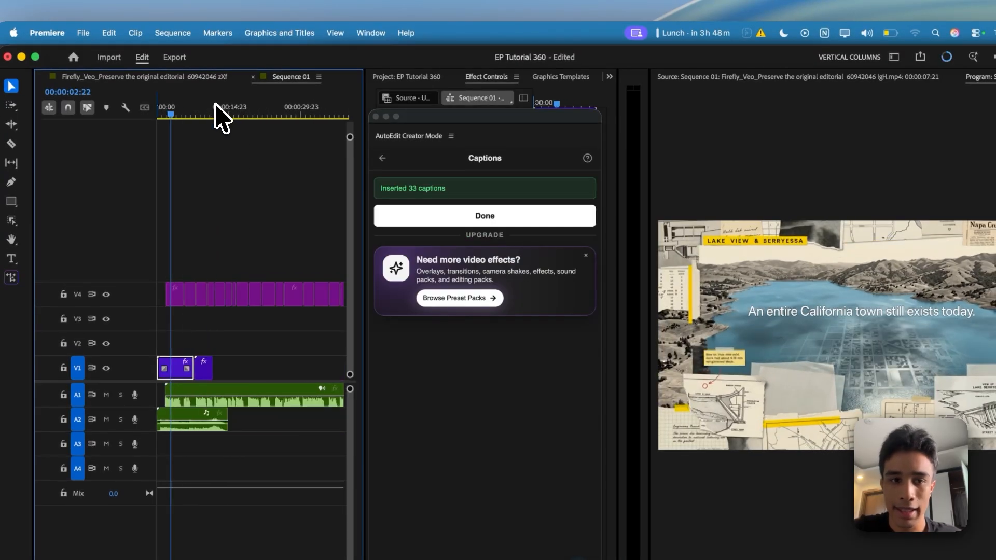
left_click_drag(285, 247, 158, 303)
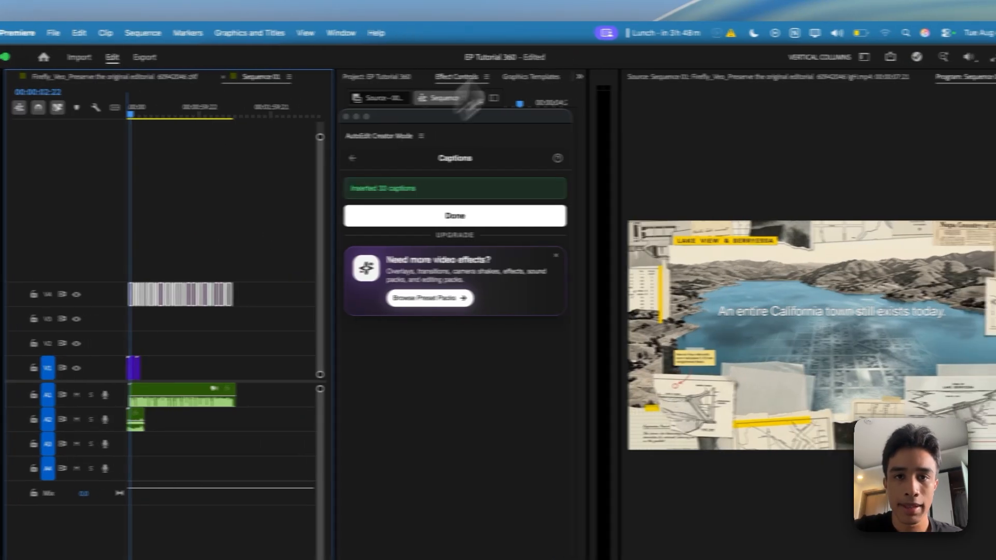
left_click(547, 77)
scroll(478, 74, "down", 5)
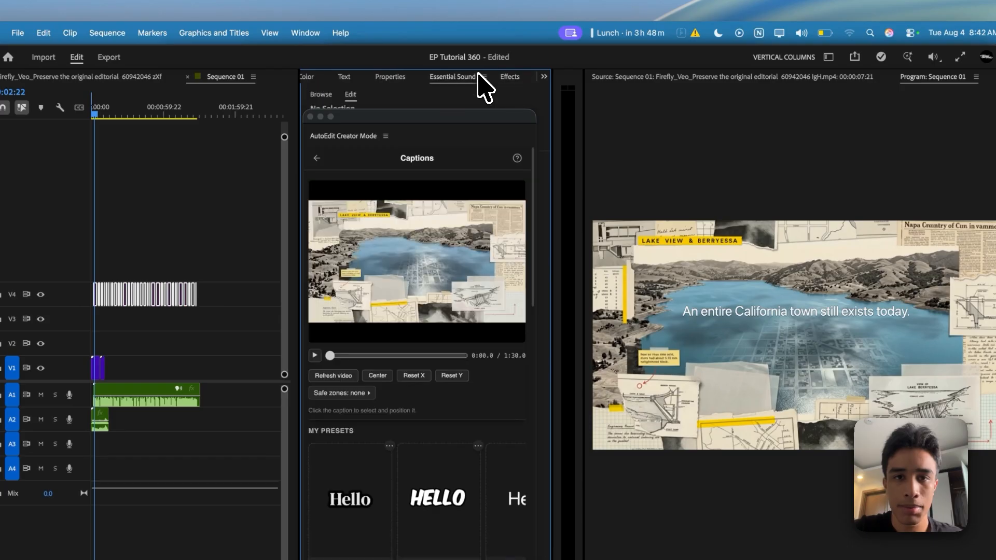
left_click_drag(438, 137, 439, 345)
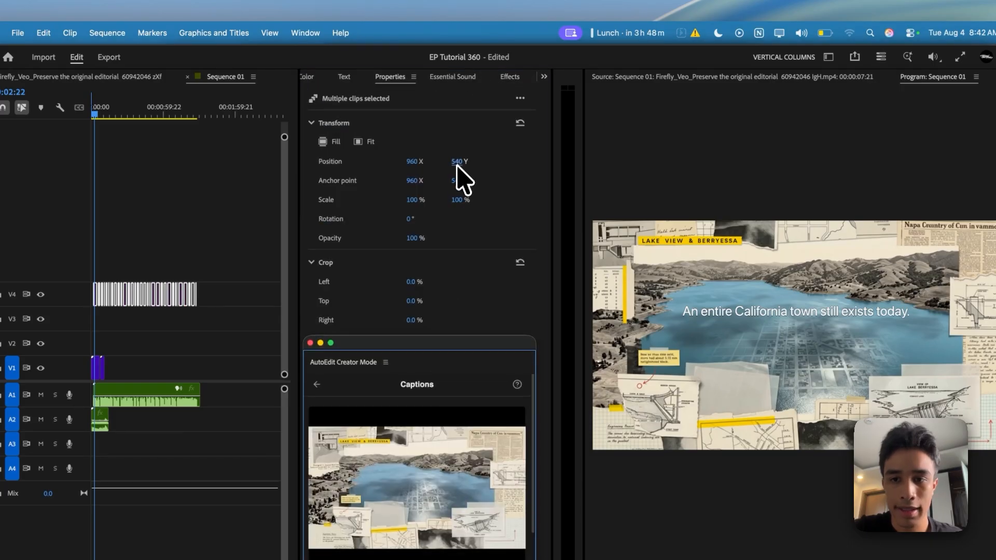
left_click_drag(456, 164, 789, 151)
left_click(163, 179)
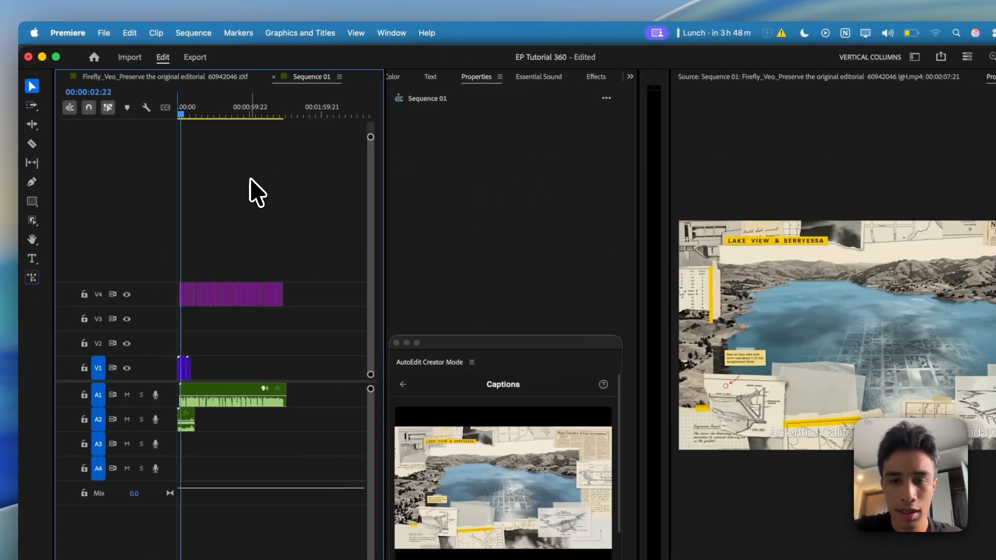
Play back the start of the sequence to check the placement of the lowered captions
key("space")
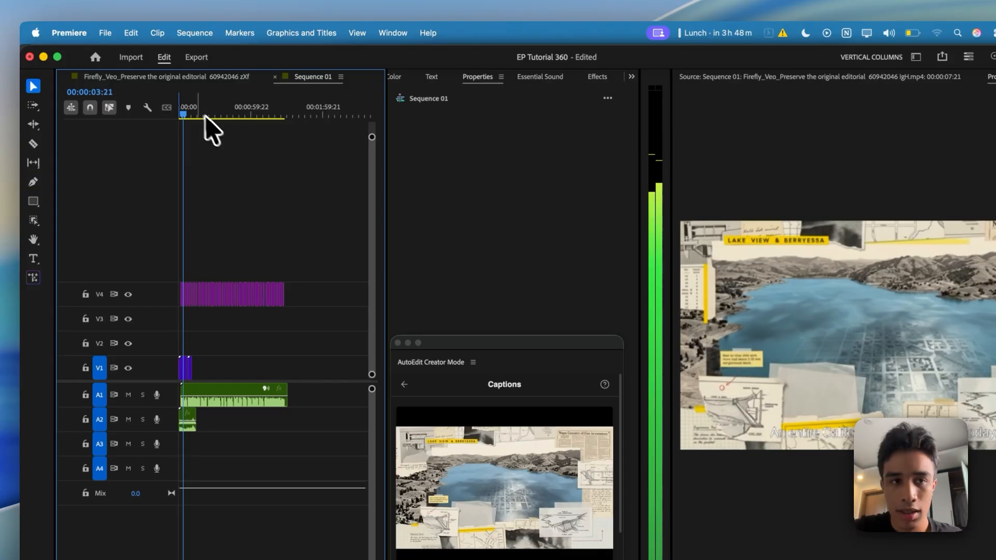
mouse_move(190, 108)
left_mouse_down()
mouse_move(207, 108)
mouse_move(184, 106)
left_mouse_up()
key("equal")
key("equal")
key("equal")
key("minus")
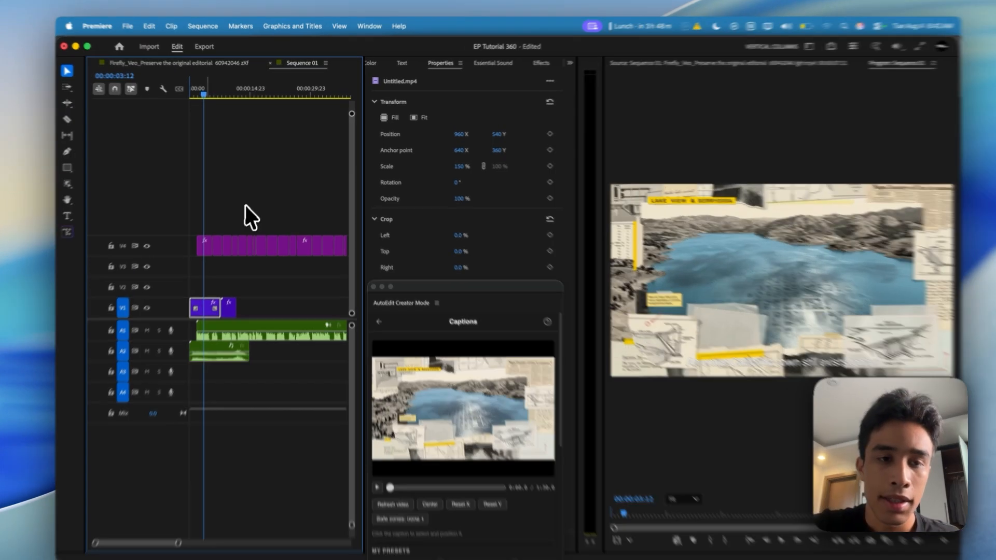
left_click(257, 221)
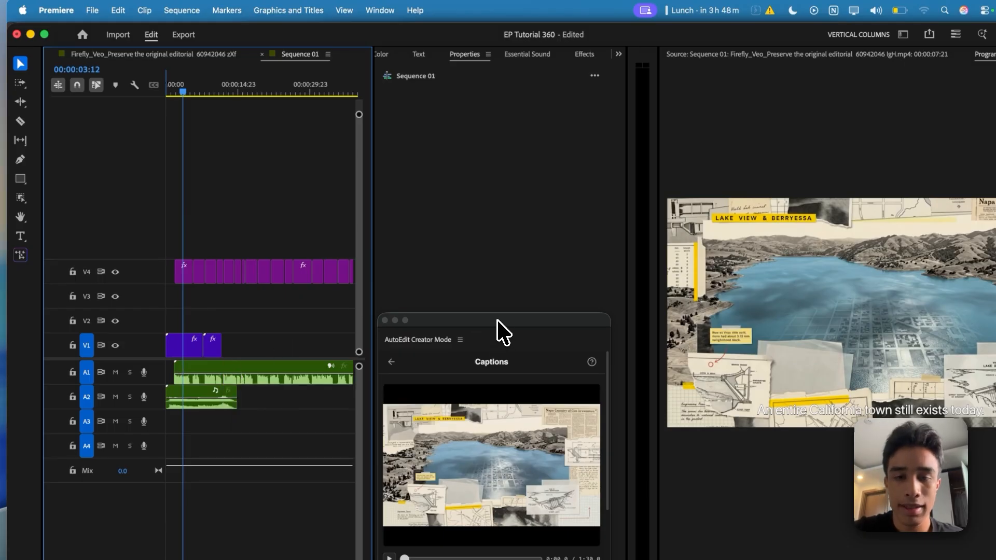
Open Claude Creator Mode in AutoEdit, highlight its editing prompt, and move the playhead to the Napa County map clip at 00:00:08:03
left_click_drag(497, 321, 497, 62)
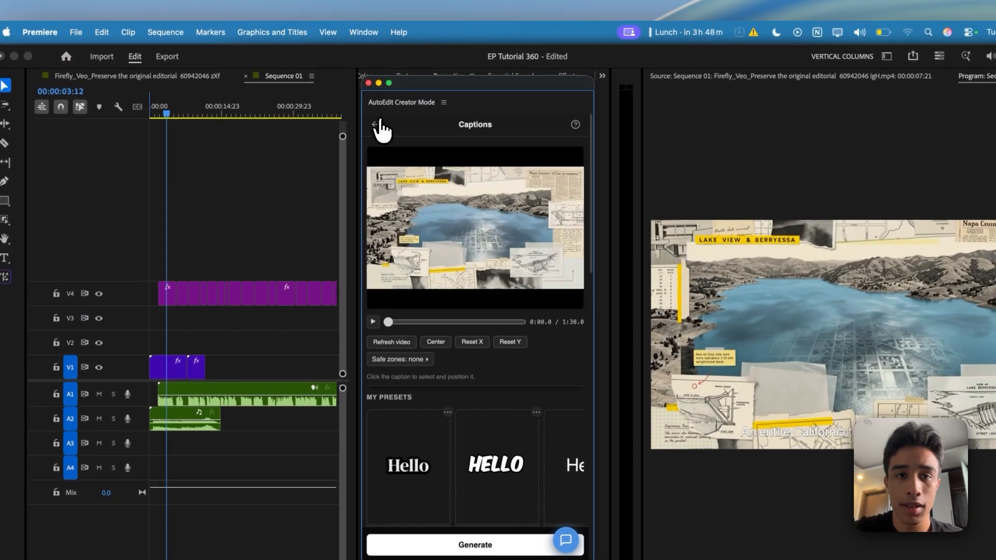
left_click(381, 62)
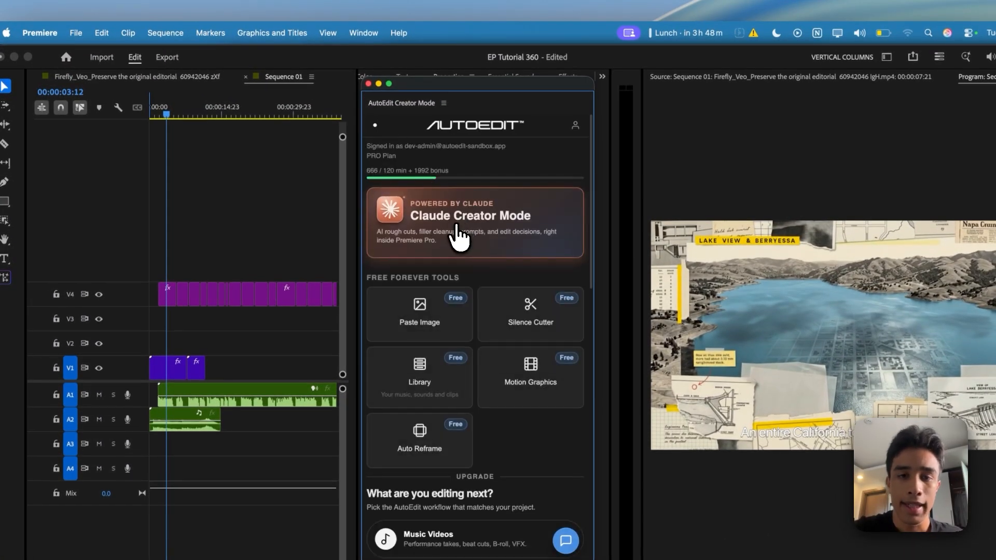
left_click(458, 236)
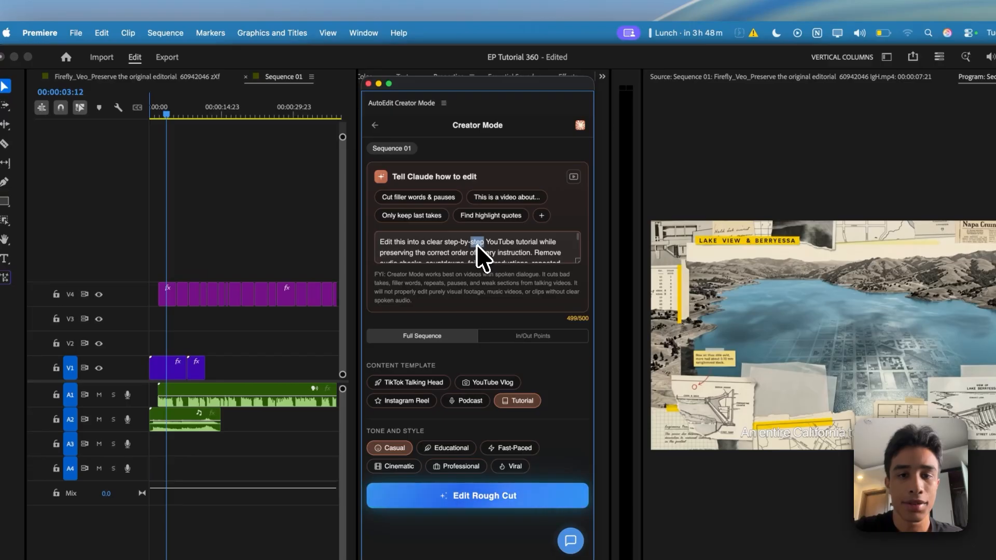
triple_click(476, 244)
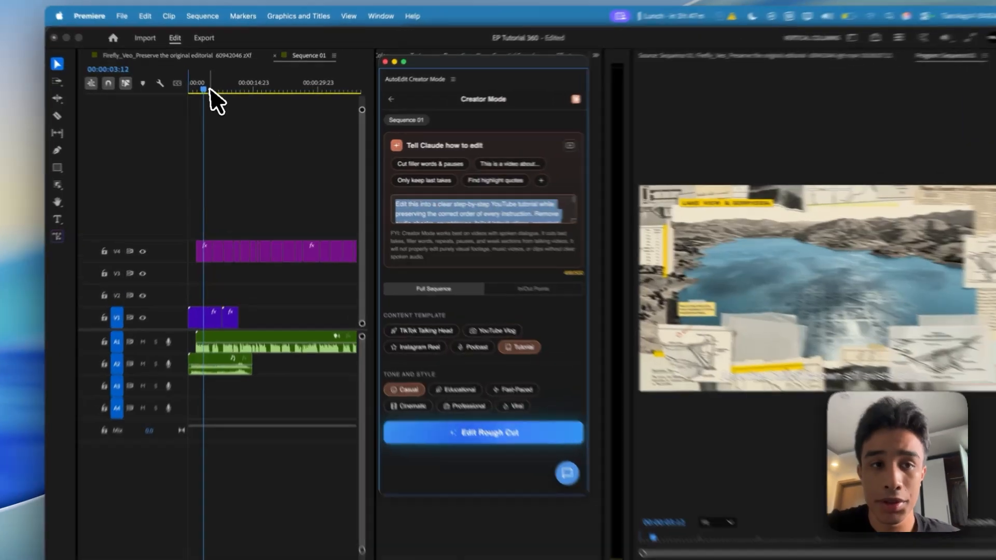
left_click(228, 93)
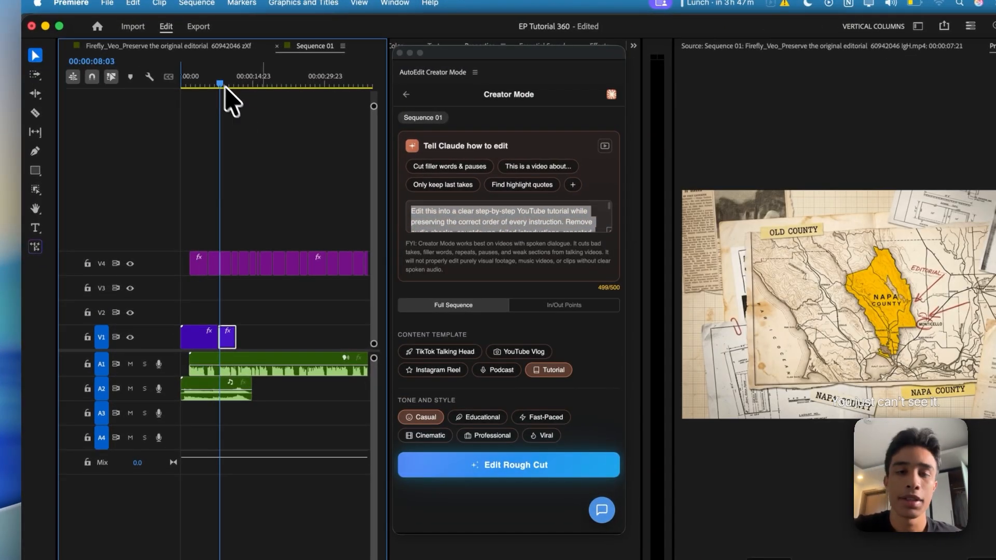